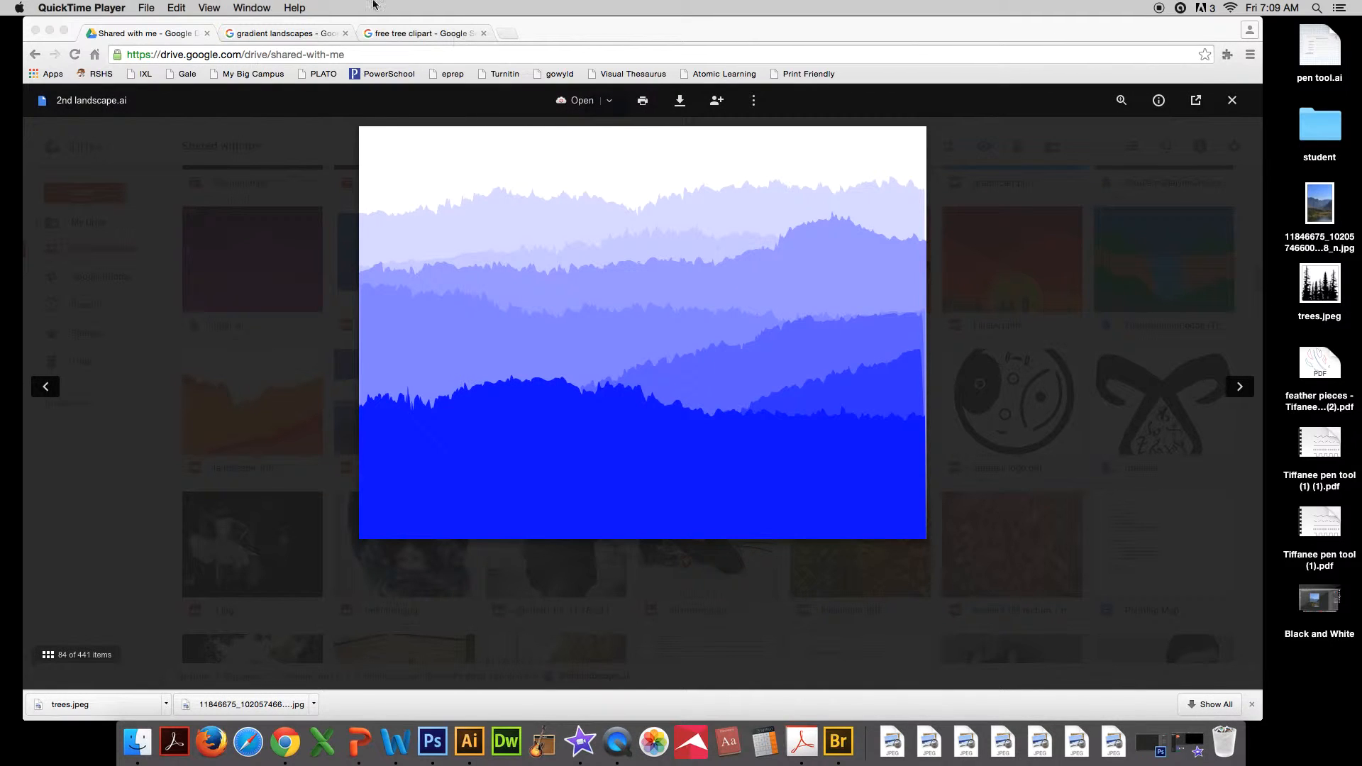
Examine the gradient landscape image results, the enlarged blue mountain photo and the pine tree silhouette clipart as references.
{"action": "left_click", "coordinate": [306, 33]}
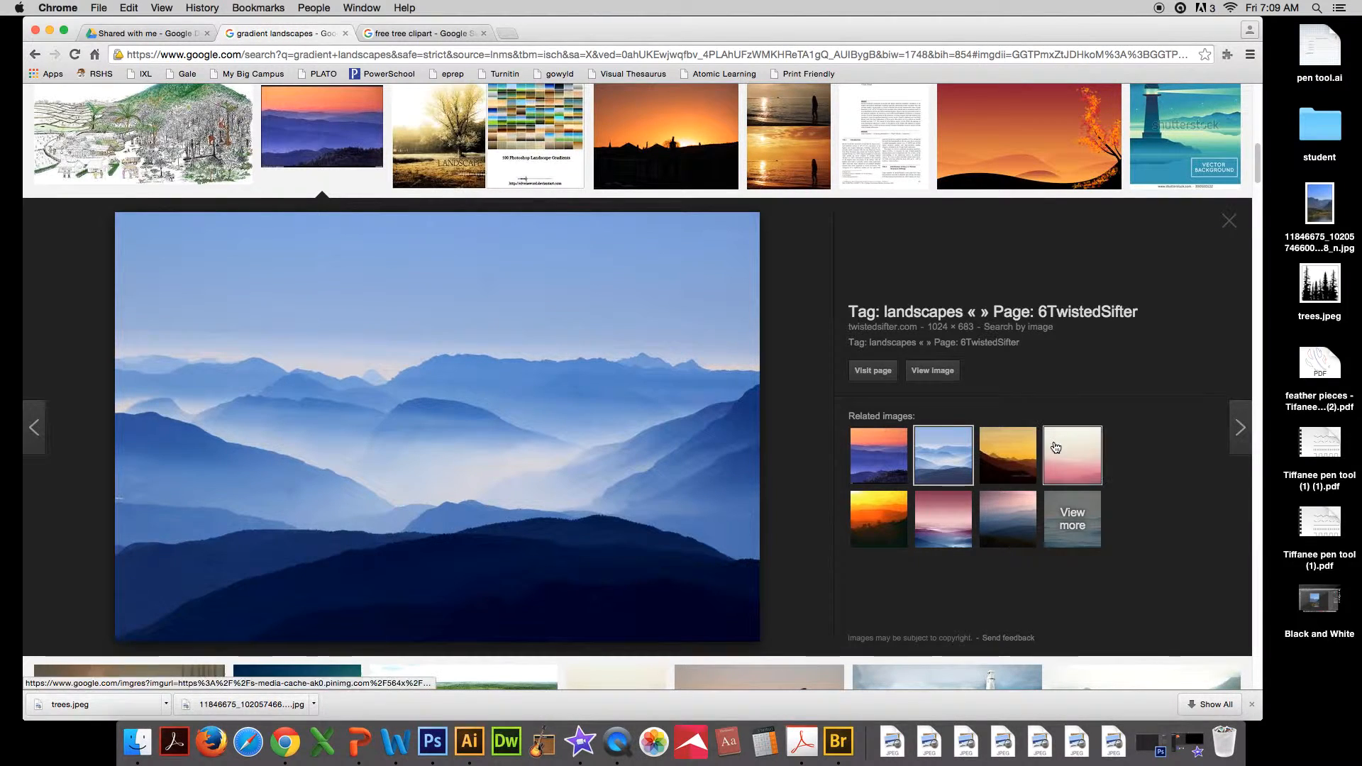
{"action": "scroll", "coordinate": [737, 388], "scroll_direction": "up", "scroll_amount": 3}
{"action": "scroll", "coordinate": [737, 389], "scroll_direction": "up", "scroll_amount": 10}
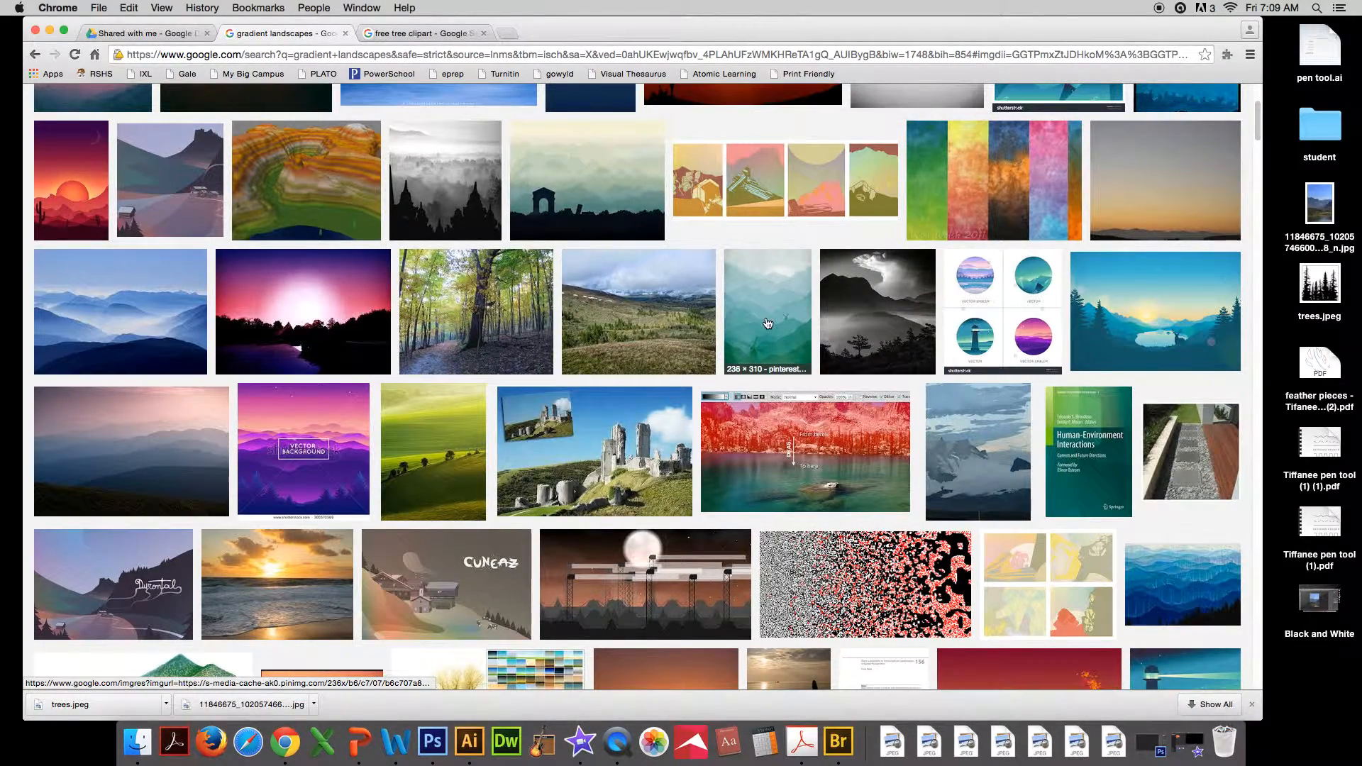
{"action": "scroll", "coordinate": [851, 325], "scroll_direction": "up", "scroll_amount": 5}
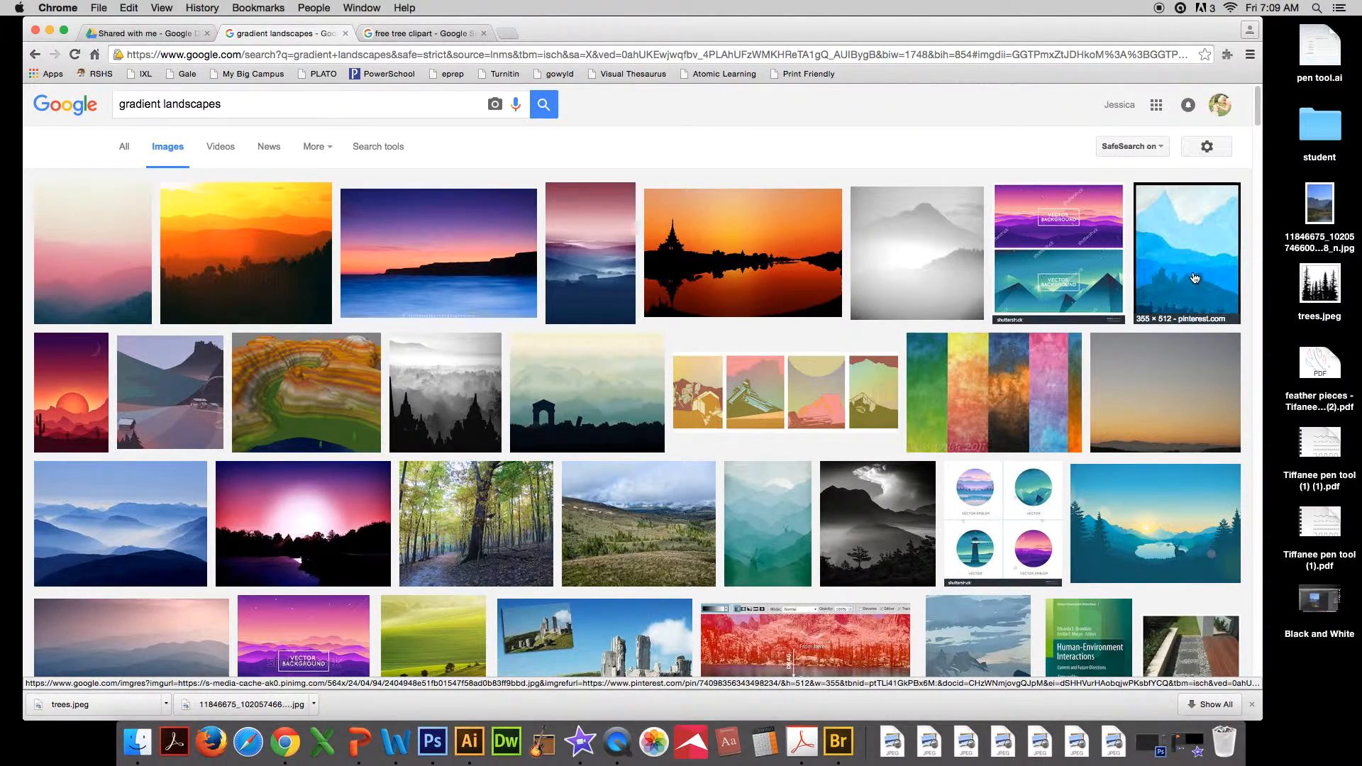
{"action": "scroll", "coordinate": [830, 451], "scroll_direction": "down", "scroll_amount": 1}
{"action": "scroll", "coordinate": [830, 452], "scroll_direction": "down", "scroll_amount": 10}
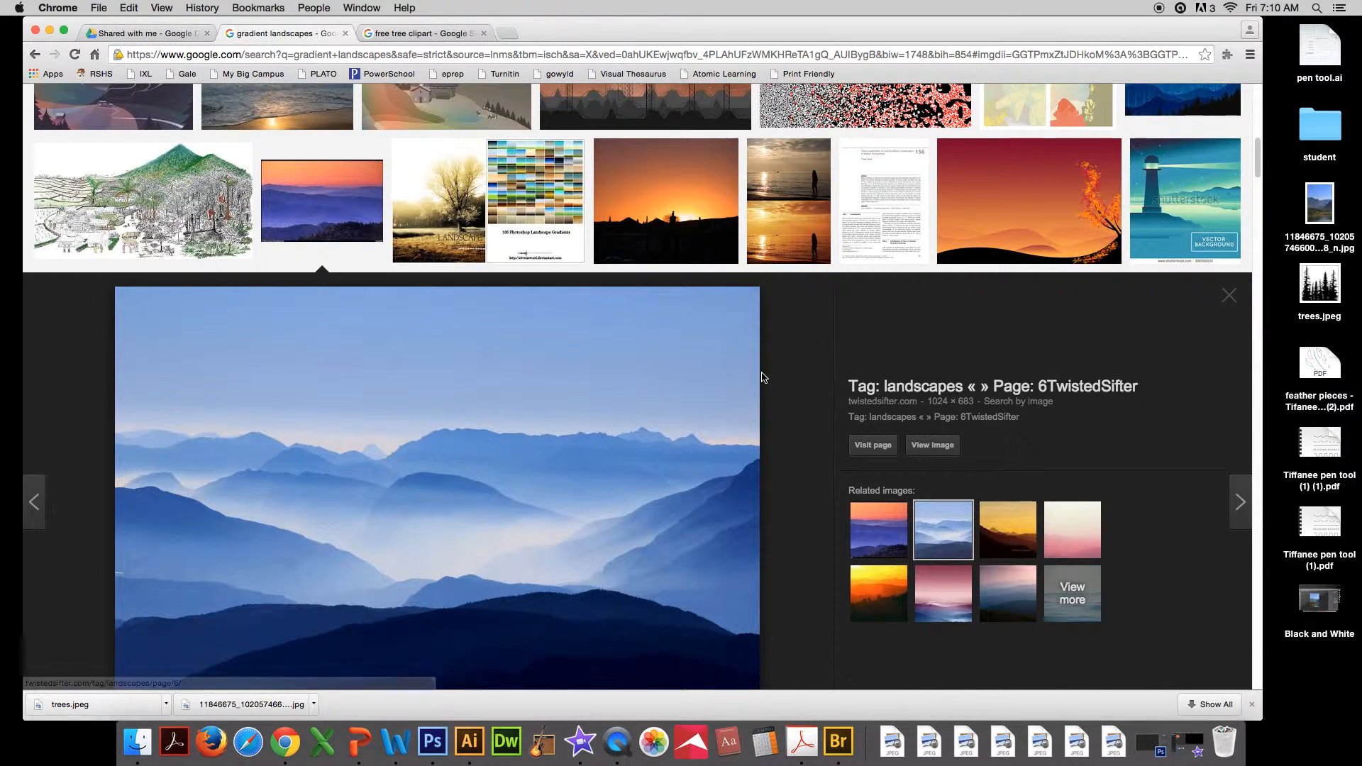
{"action": "scroll", "coordinate": [763, 374], "scroll_direction": "down", "scroll_amount": 2}
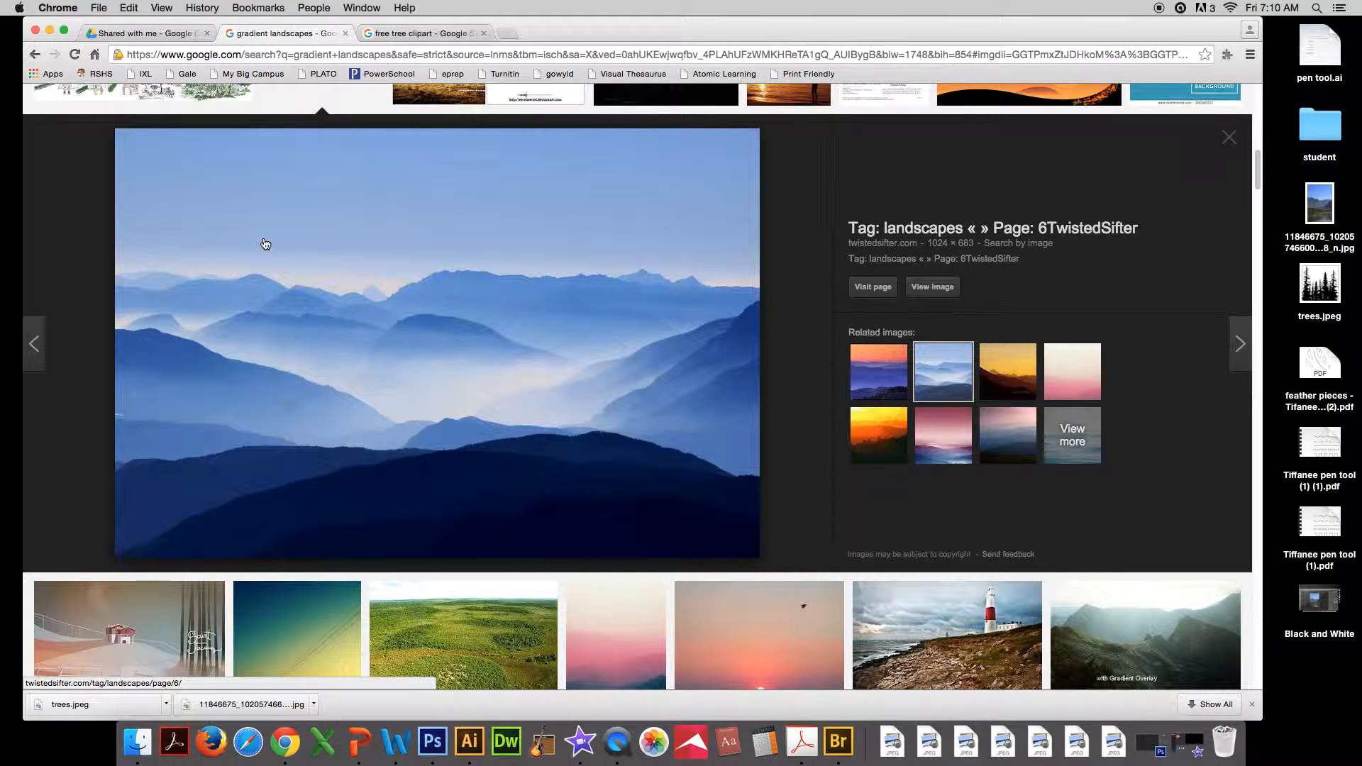
{"action": "scroll", "coordinate": [270, 245], "scroll_direction": "down", "scroll_amount": 1}
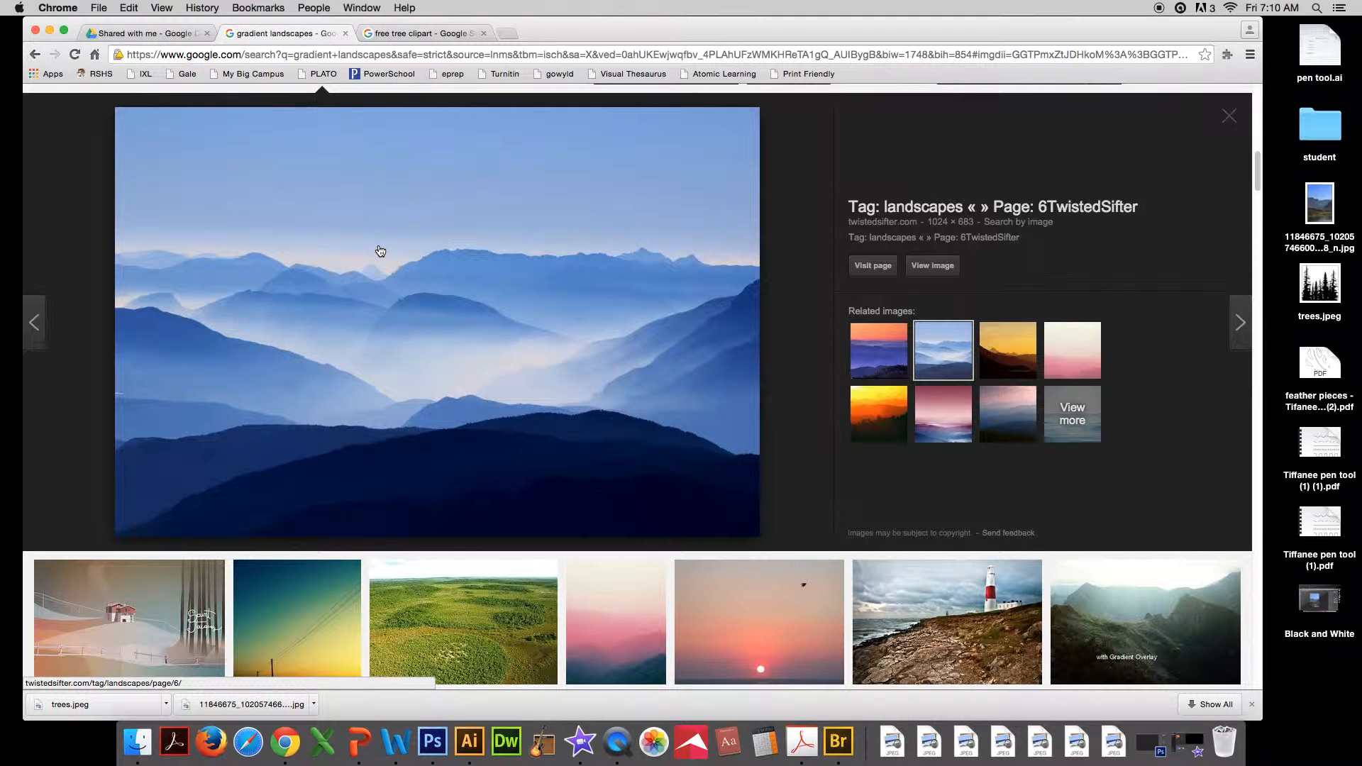
{"action": "scroll", "coordinate": [387, 258], "scroll_direction": "down", "scroll_amount": 1}
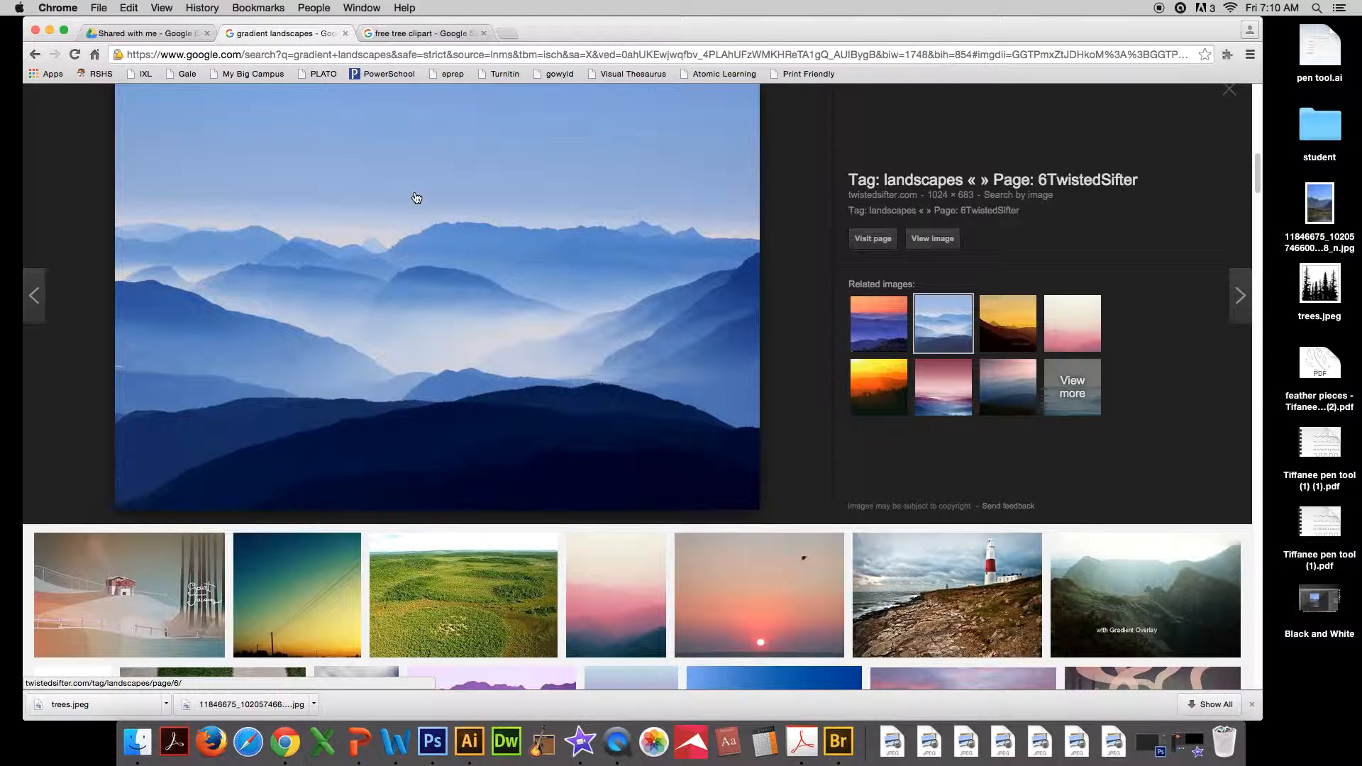
{"action": "left_click", "coordinate": [439, 38]}
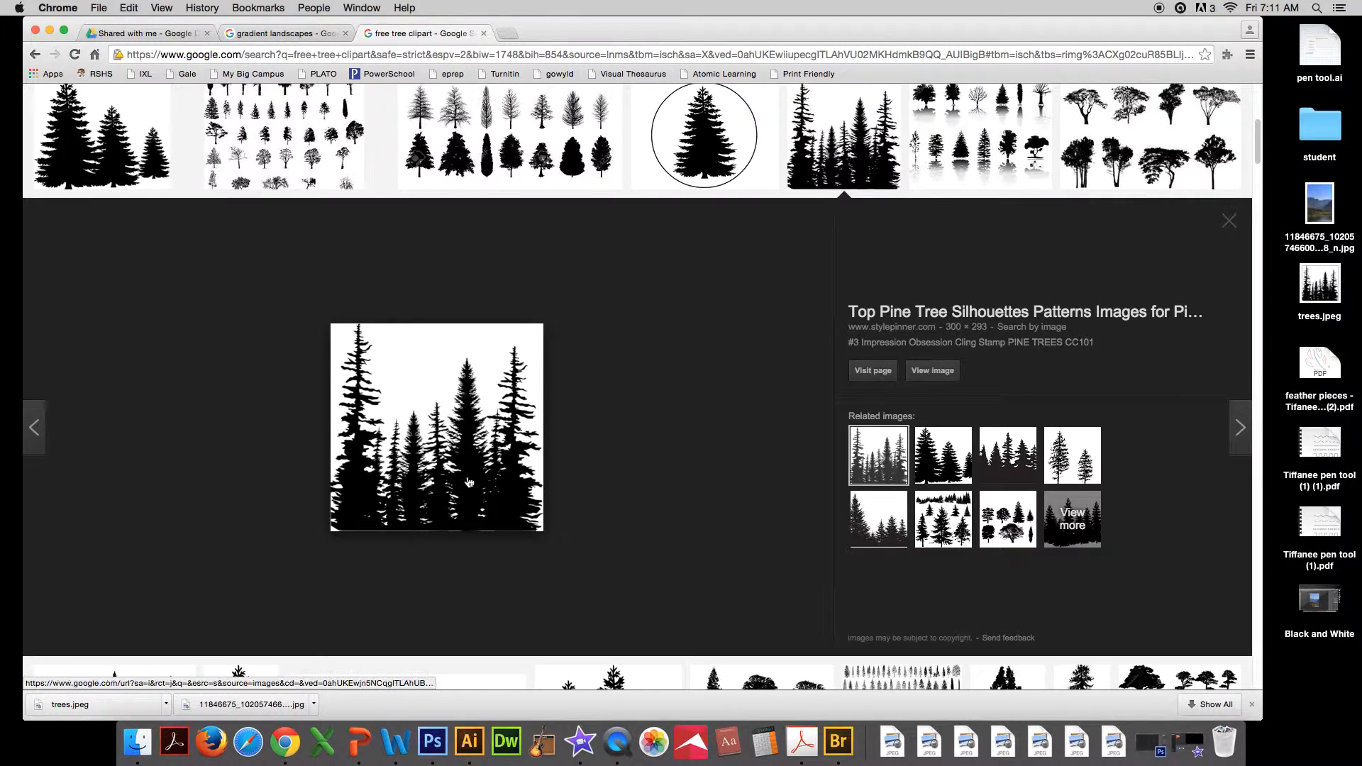
Minimize the browser window and switch to Illustrator.
{"action": "left_click", "coordinate": [469, 741]}
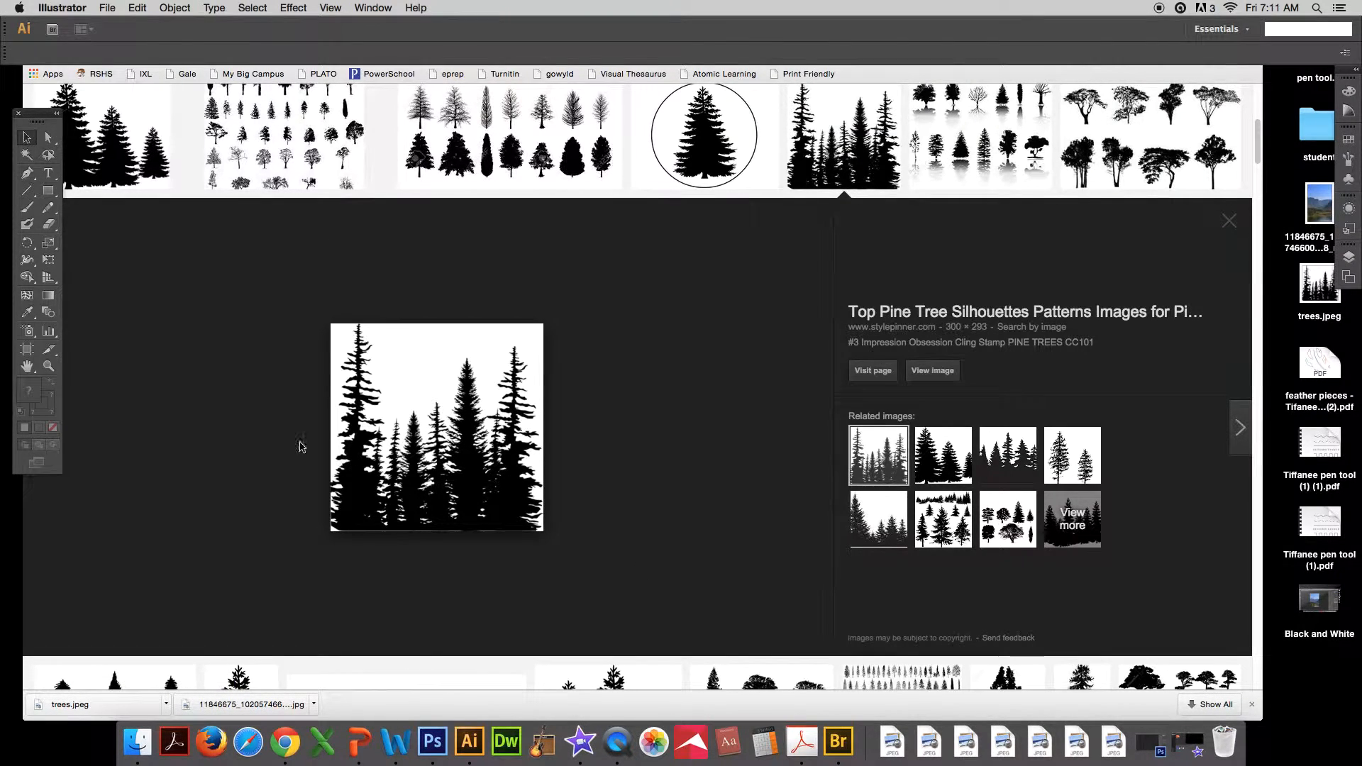
{"action": "left_click", "coordinate": [227, 407]}
{"action": "left_click", "coordinate": [49, 30]}
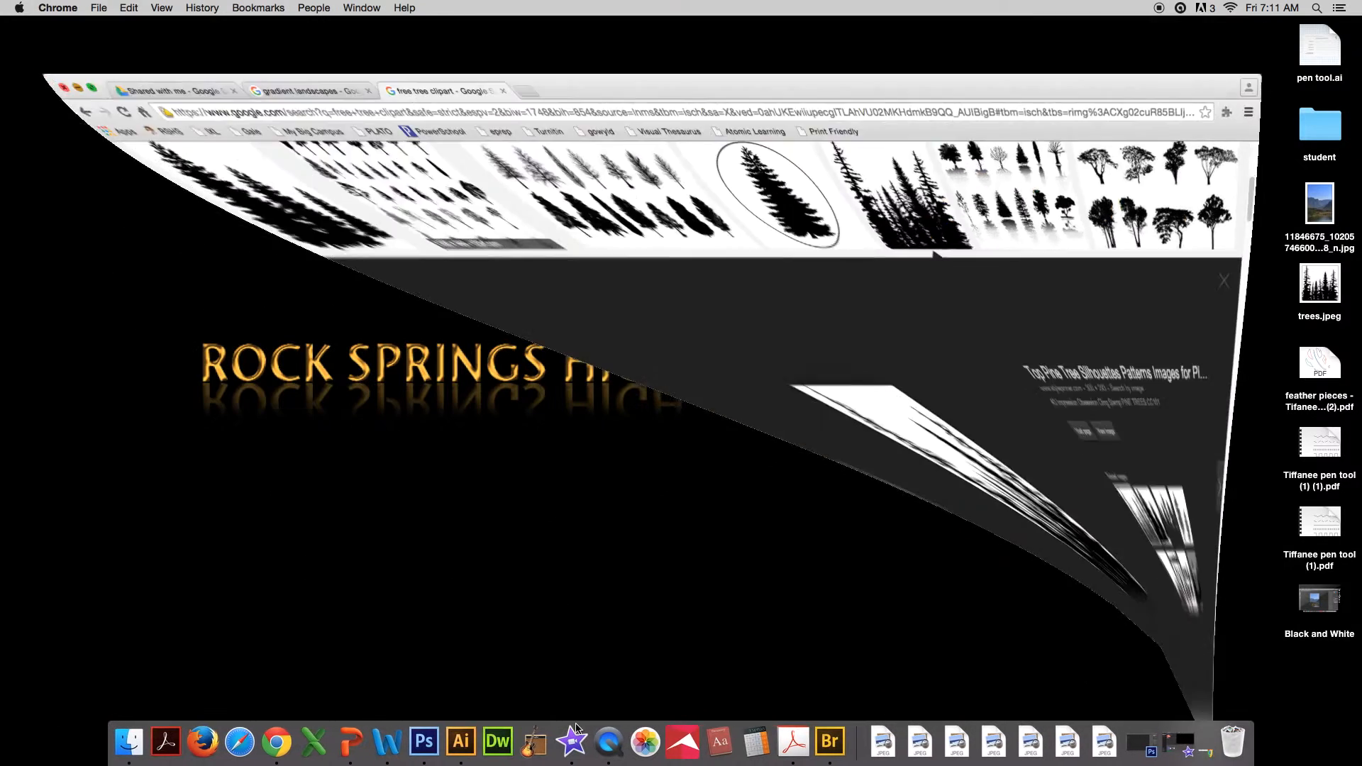
{"action": "left_click", "coordinate": [451, 741]}
Create a new landscape-oriented document with the 1024 x 768 size preset.
{"action": "left_click", "coordinate": [109, 10]}
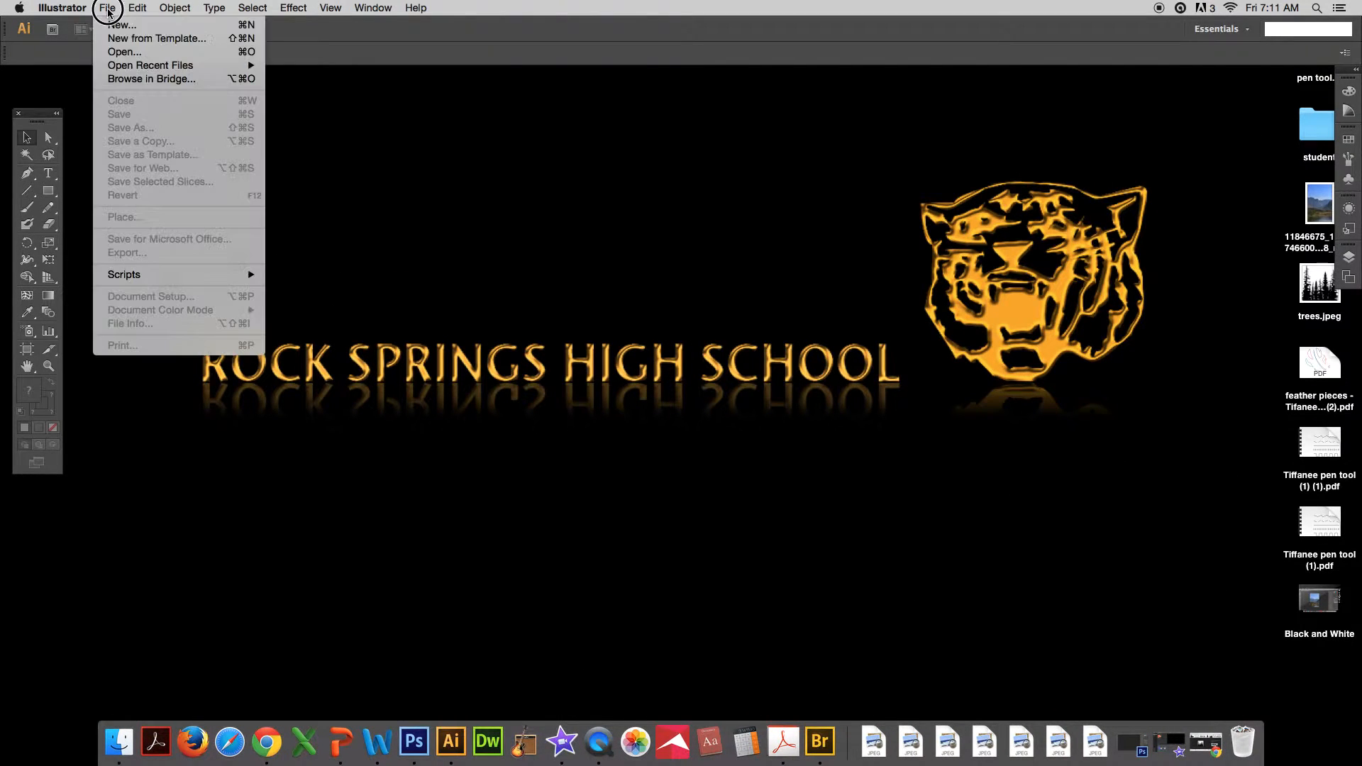
{"action": "left_click", "coordinate": [122, 26]}
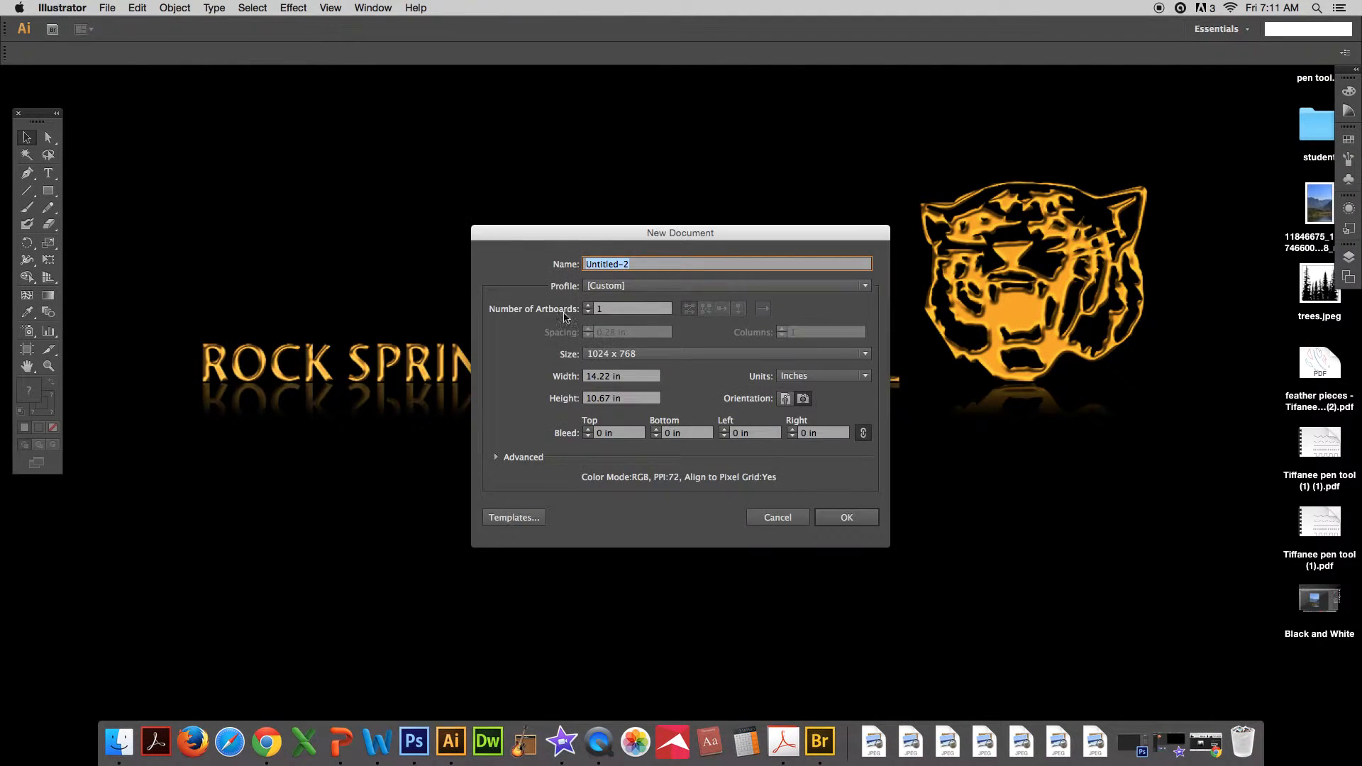
{"action": "left_click", "coordinate": [654, 355]}
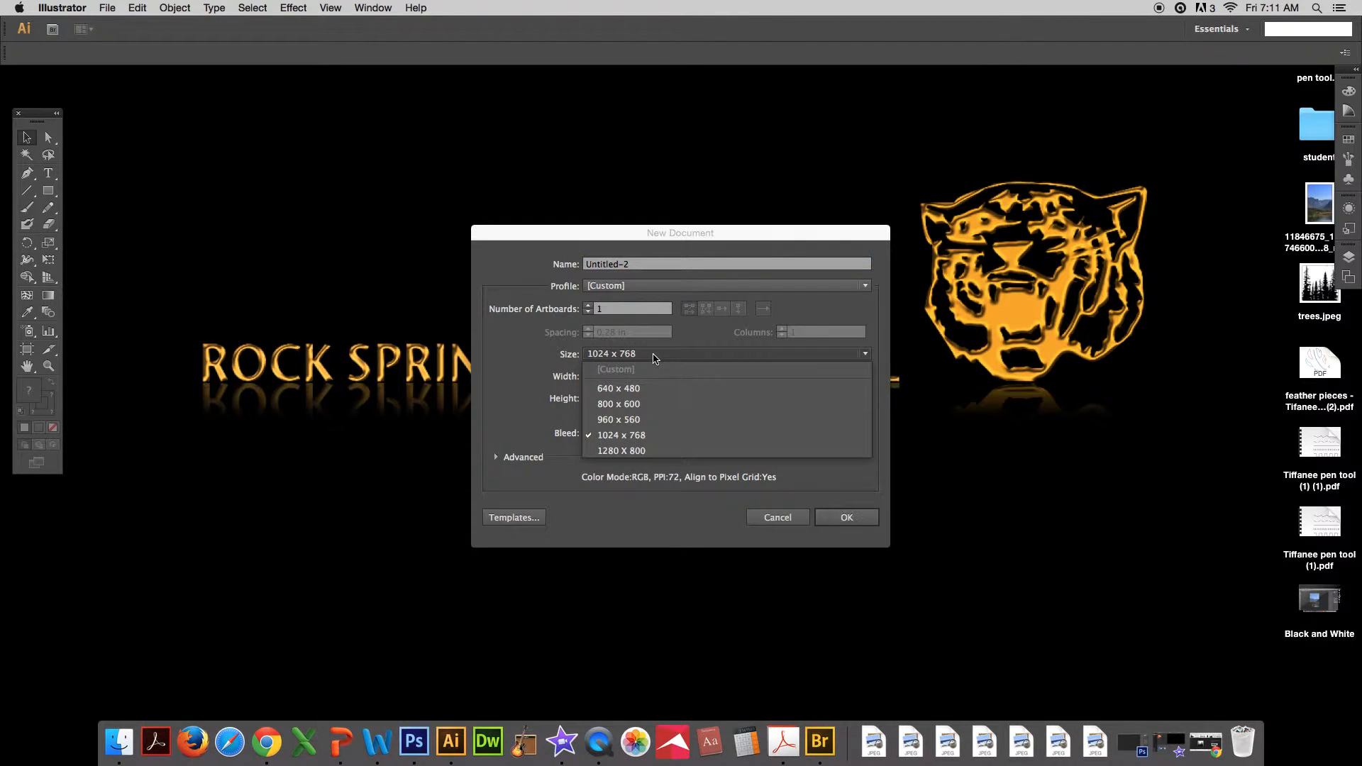
{"action": "left_click", "coordinate": [677, 435]}
{"action": "left_click", "coordinate": [803, 399]}
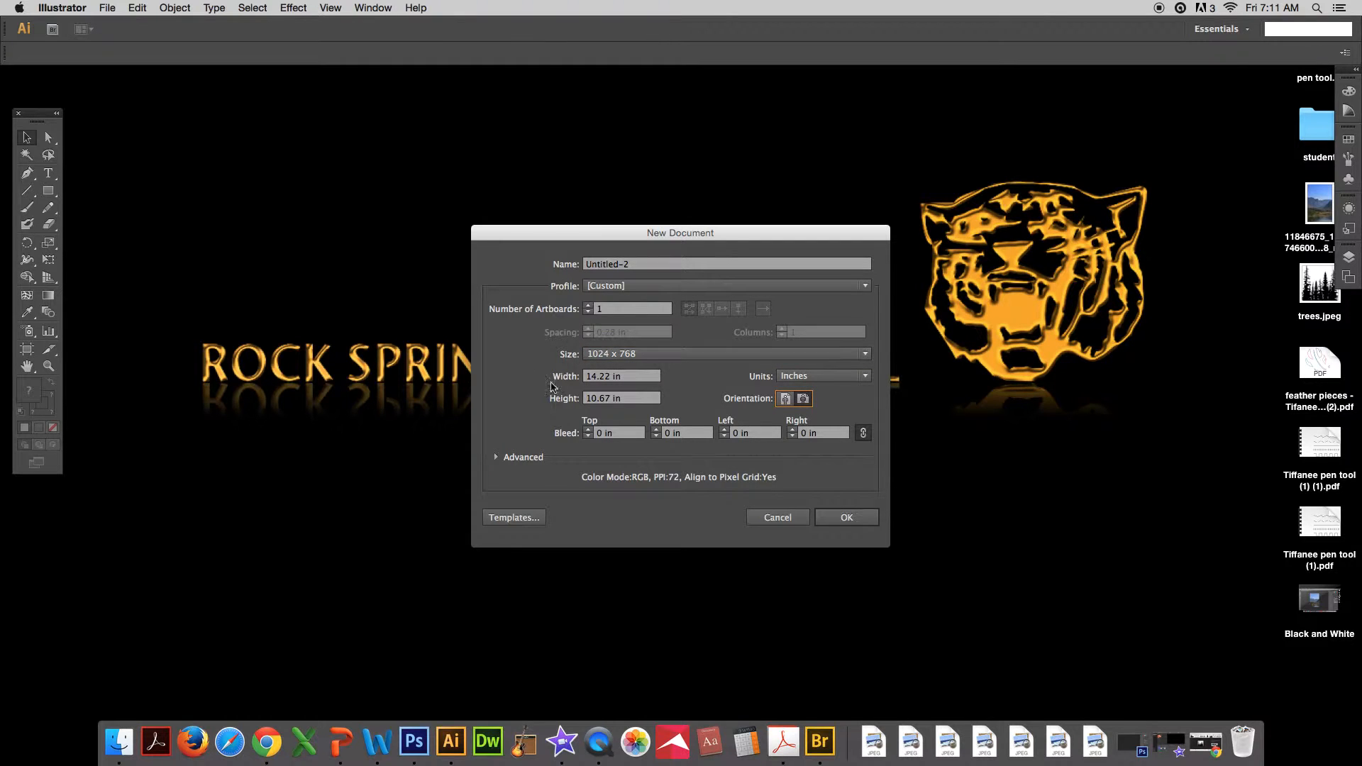
{"action": "left_click", "coordinate": [853, 523]}
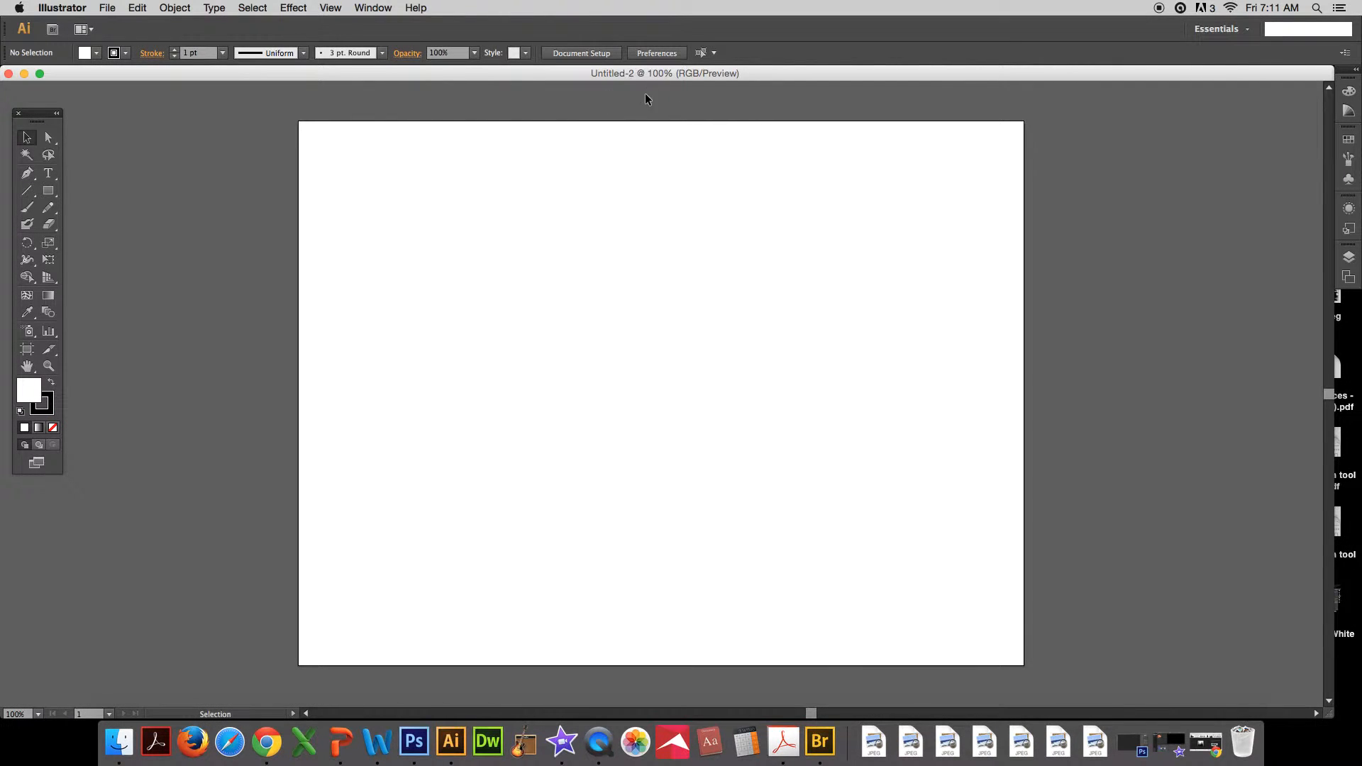
Review the blue mountain reference photo in Chrome and return to the blank Illustrator document.
{"action": "left_click", "coordinate": [273, 751]}
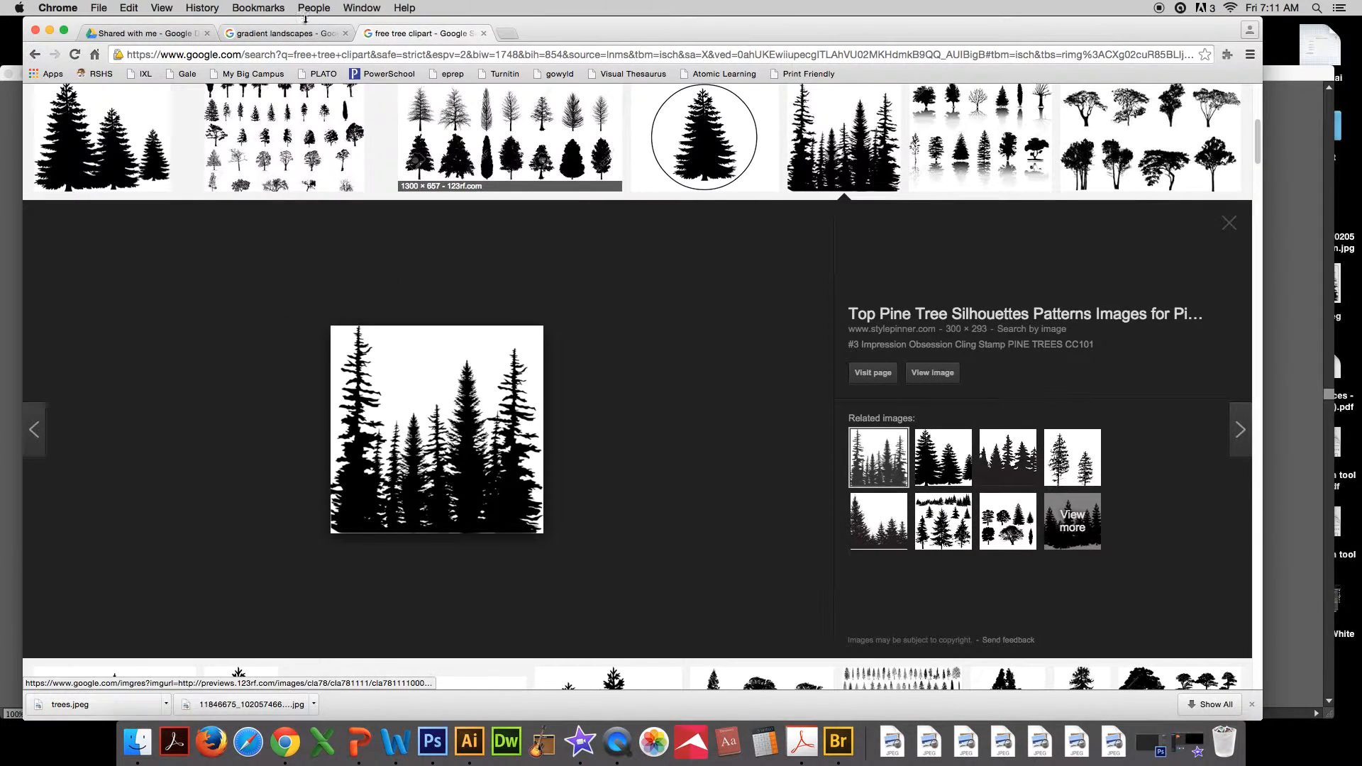
{"action": "left_click", "coordinate": [298, 33]}
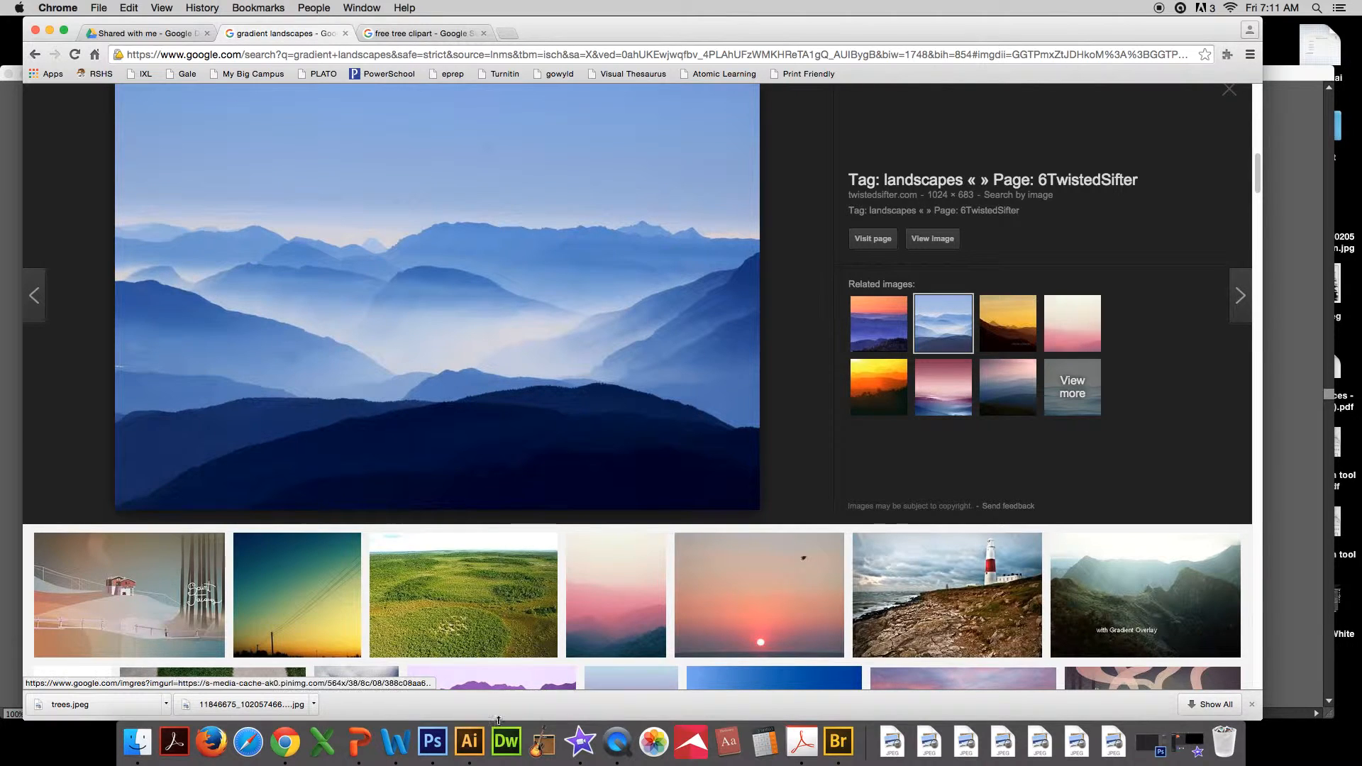
{"action": "left_click", "coordinate": [469, 740]}
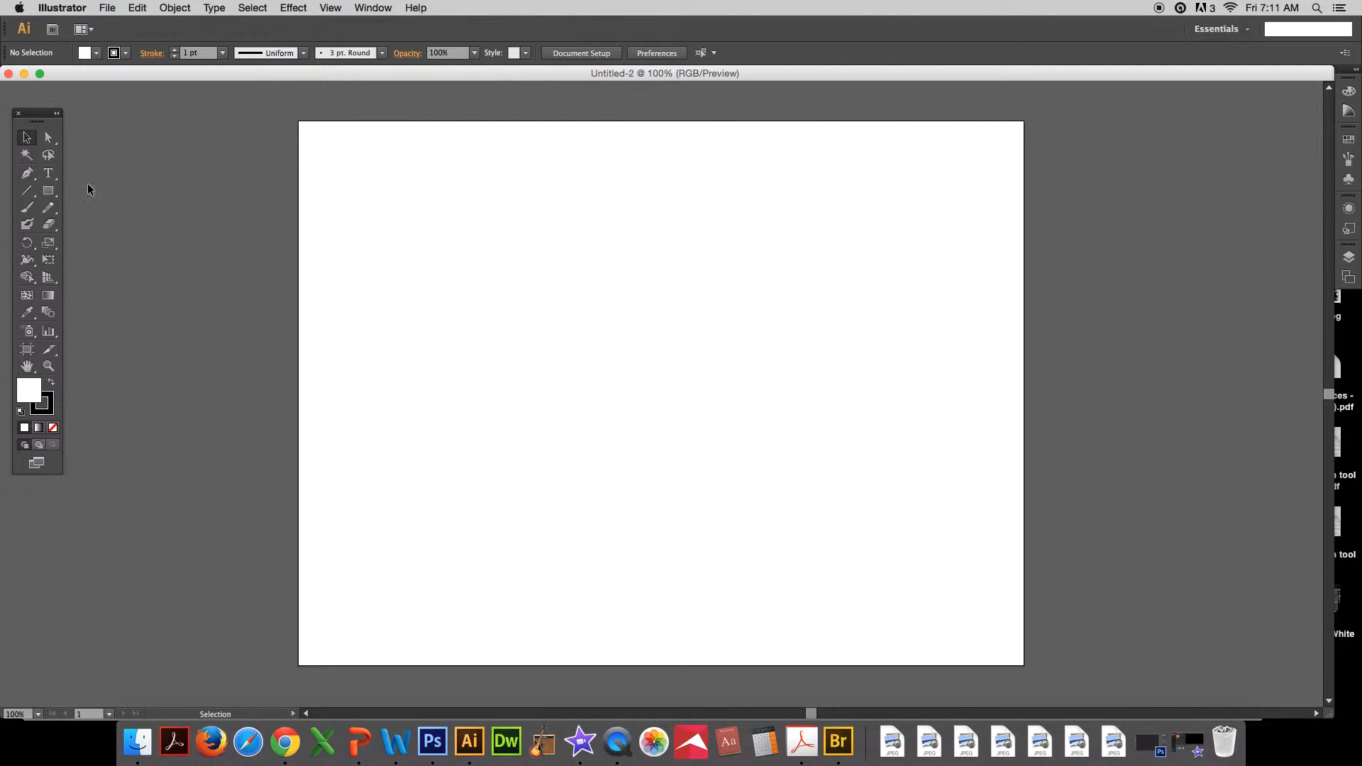
Draw a tall, narrow rectangle about 1.38 in wide and 8.07 in high to the left of the artboard.
{"action": "left_click", "coordinate": [48, 192]}
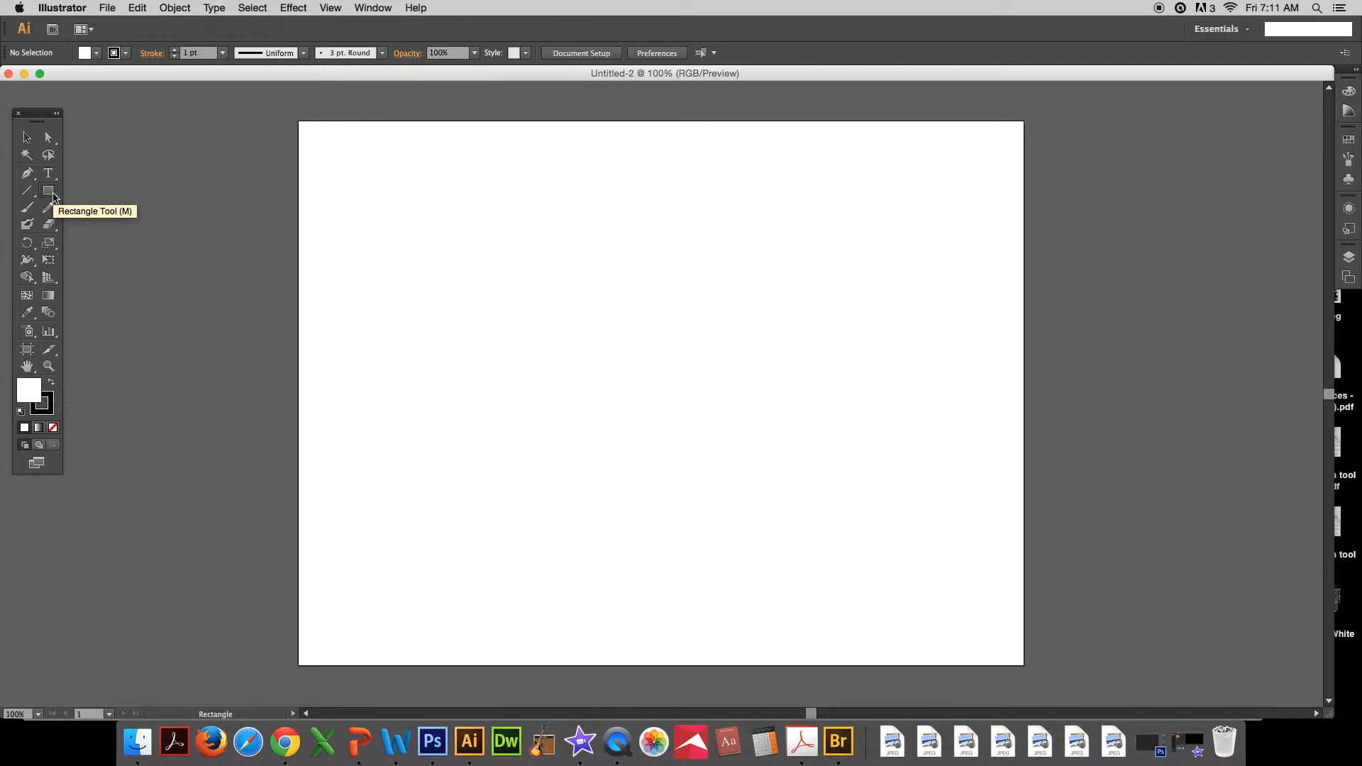
{"action": "left_click_drag", "start_coordinate": [131, 148], "coordinate": [203, 559]}
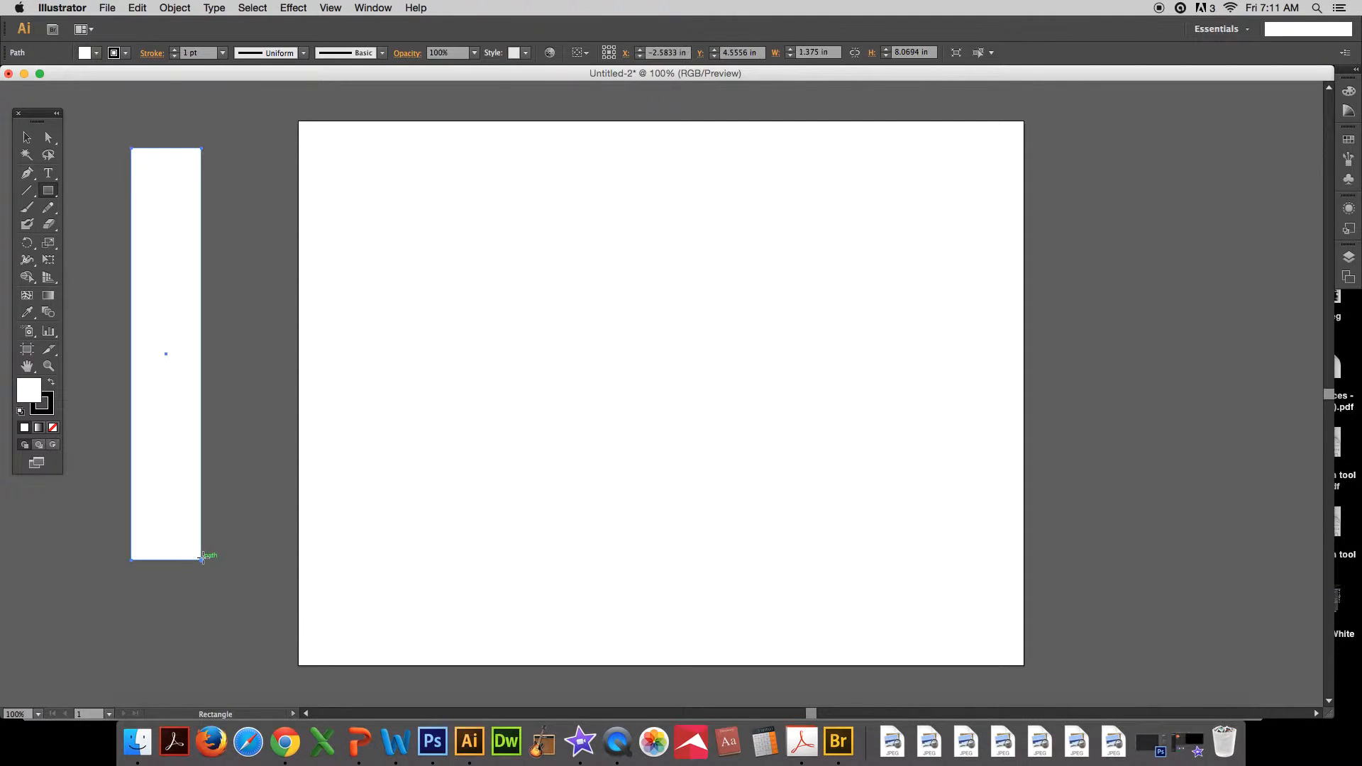
Remove the rectangle's stroke and fill it with the white-to-black linear gradient swatch.
{"action": "left_click", "coordinate": [114, 53]}
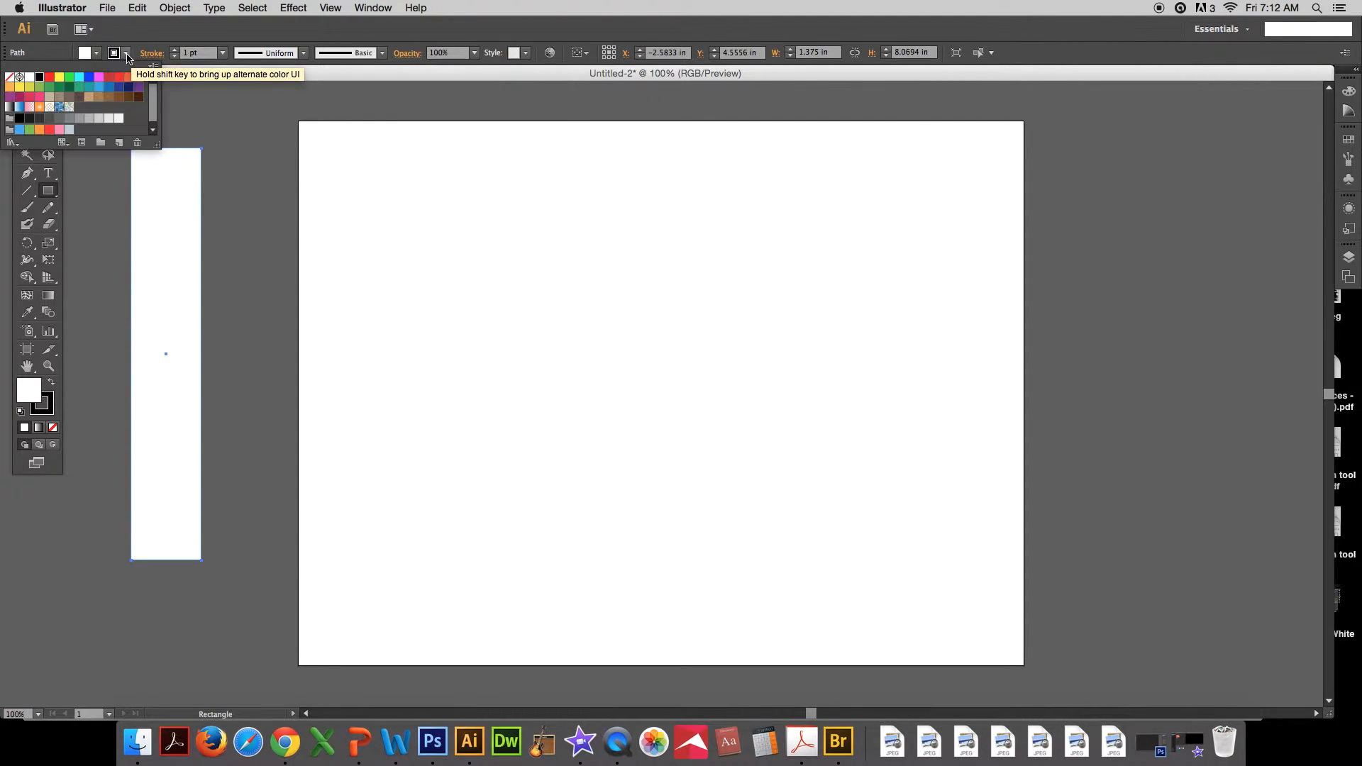
{"action": "left_click", "coordinate": [8, 77]}
{"action": "left_click", "coordinate": [9, 108]}
{"action": "left_click", "coordinate": [174, 215]}
{"action": "left_click", "coordinate": [97, 55]}
{"action": "left_click", "coordinate": [125, 54]}
{"action": "left_click", "coordinate": [125, 54]}
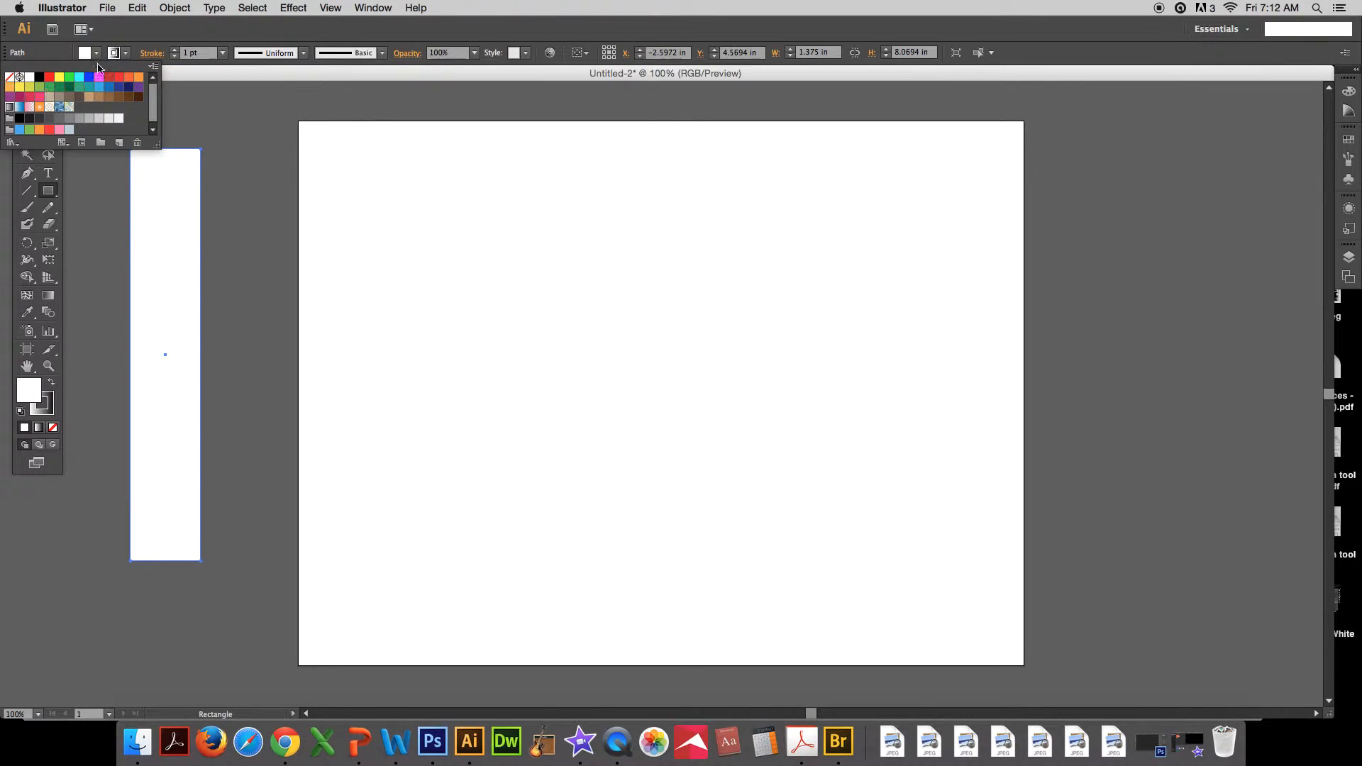
{"action": "left_click", "coordinate": [9, 77]}
{"action": "left_click", "coordinate": [97, 54]}
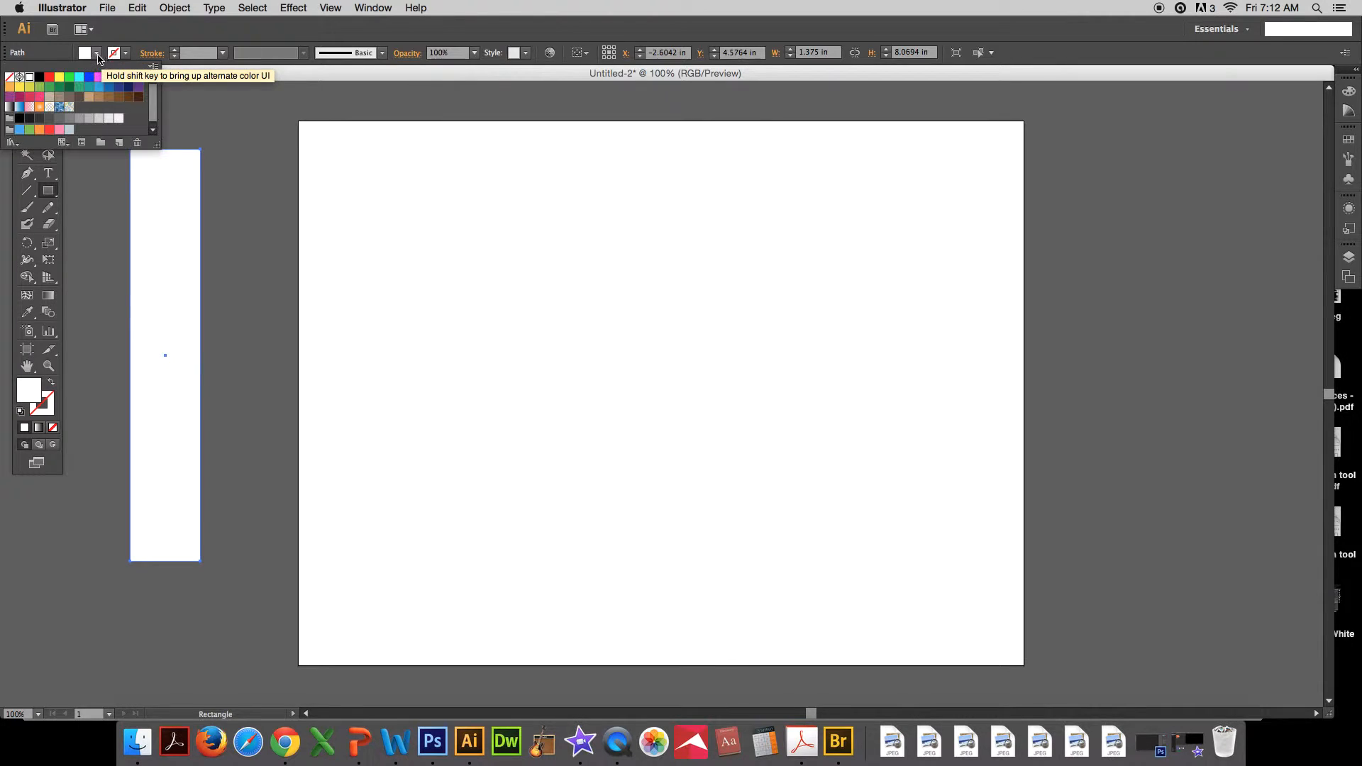
{"action": "left_click", "coordinate": [13, 107]}
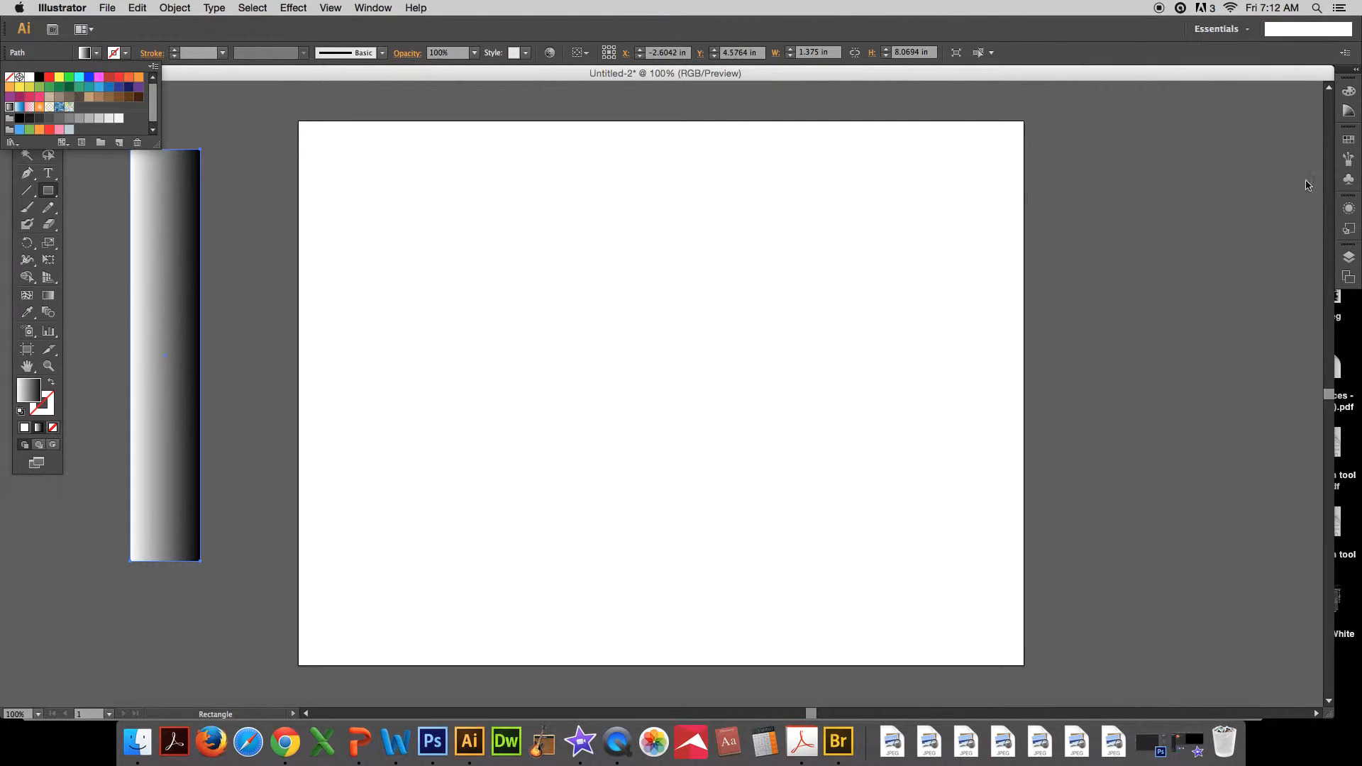
Reset the Essentials workspace to its default layout.
{"action": "left_click", "coordinate": [372, 8]}
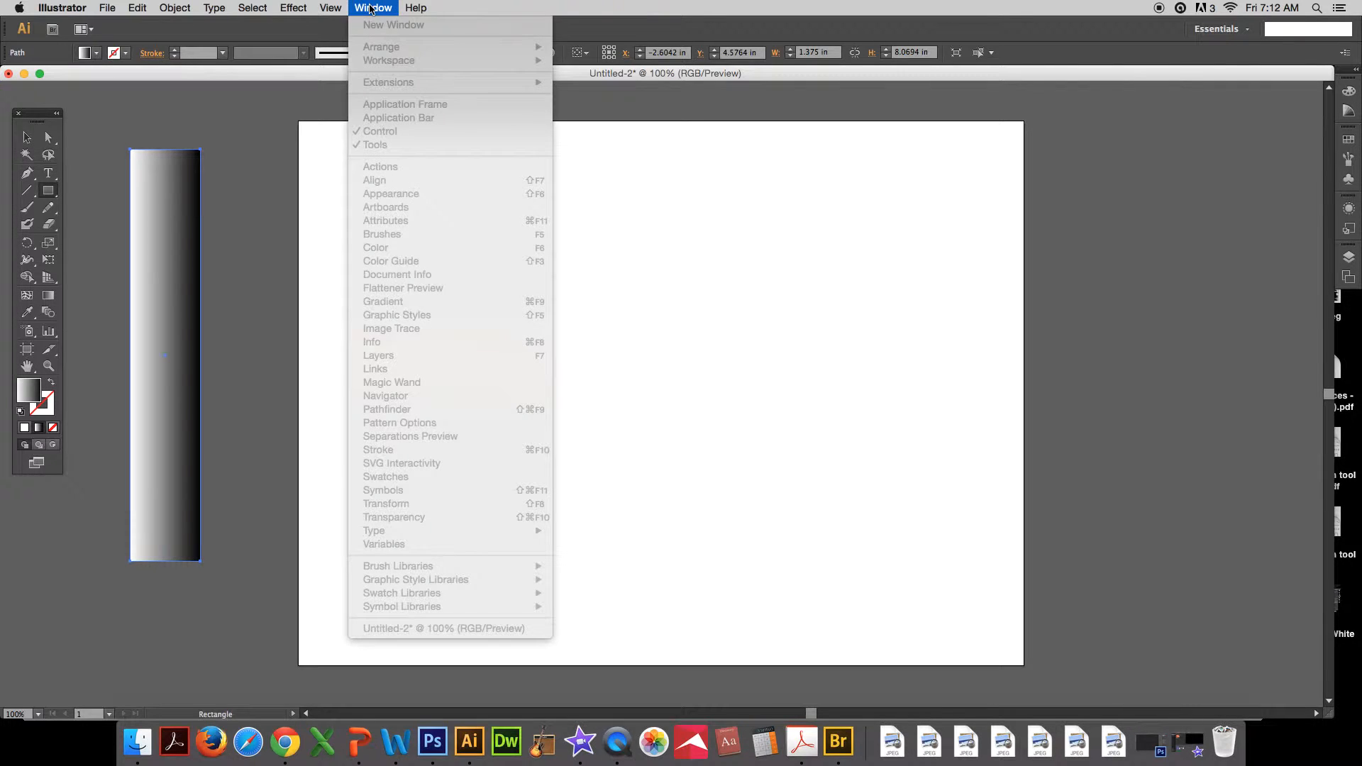
{"action": "left_click", "coordinate": [243, 111]}
{"action": "left_click", "coordinate": [27, 137]}
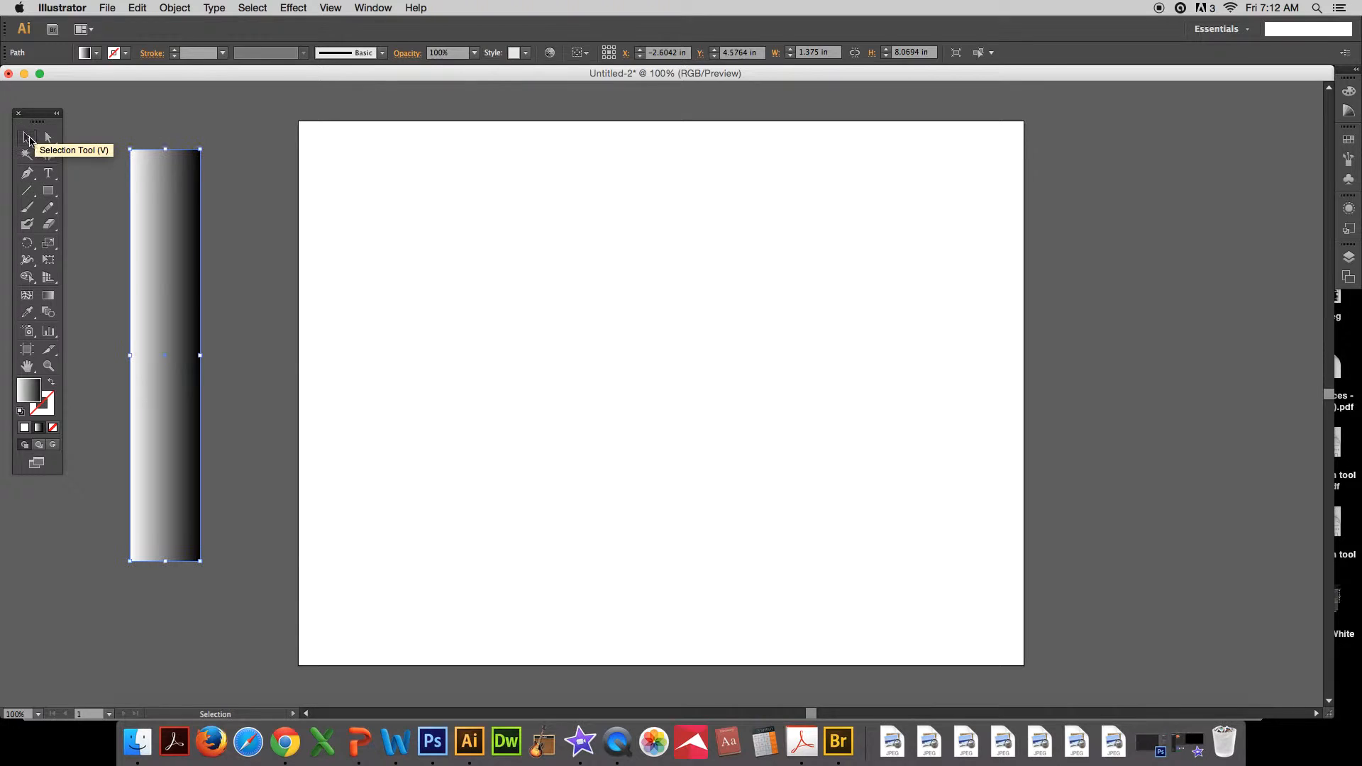
{"action": "left_click", "coordinate": [373, 8]}
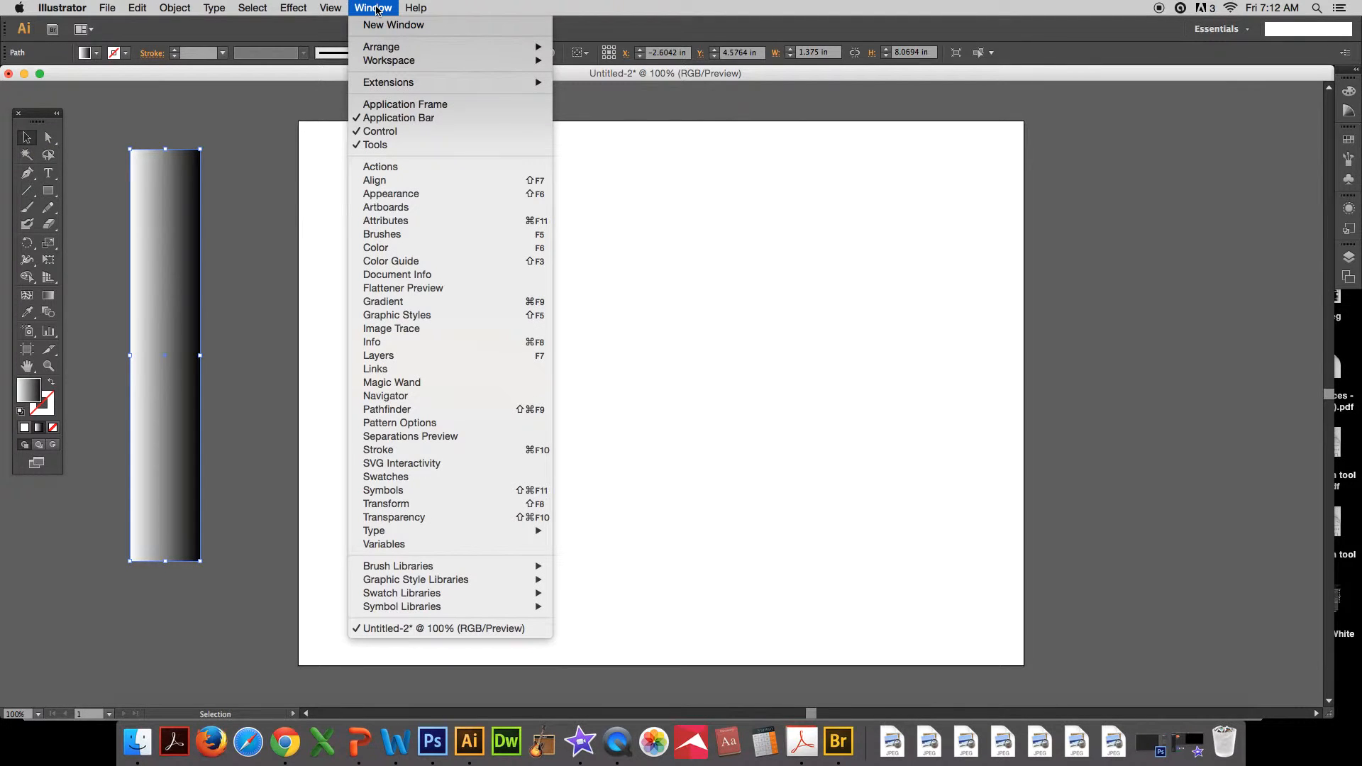
{"action": "mouse_move", "coordinate": [414, 64]}
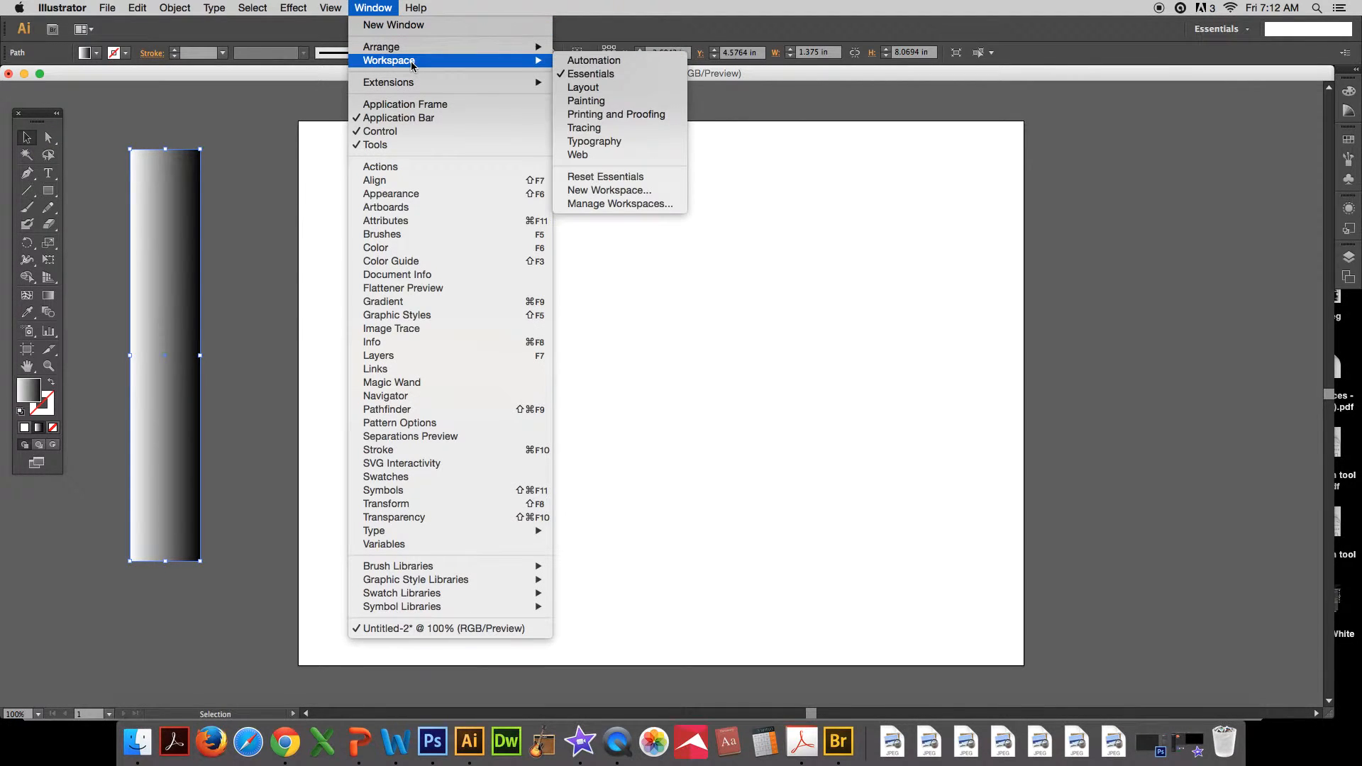
{"action": "left_click", "coordinate": [650, 175]}
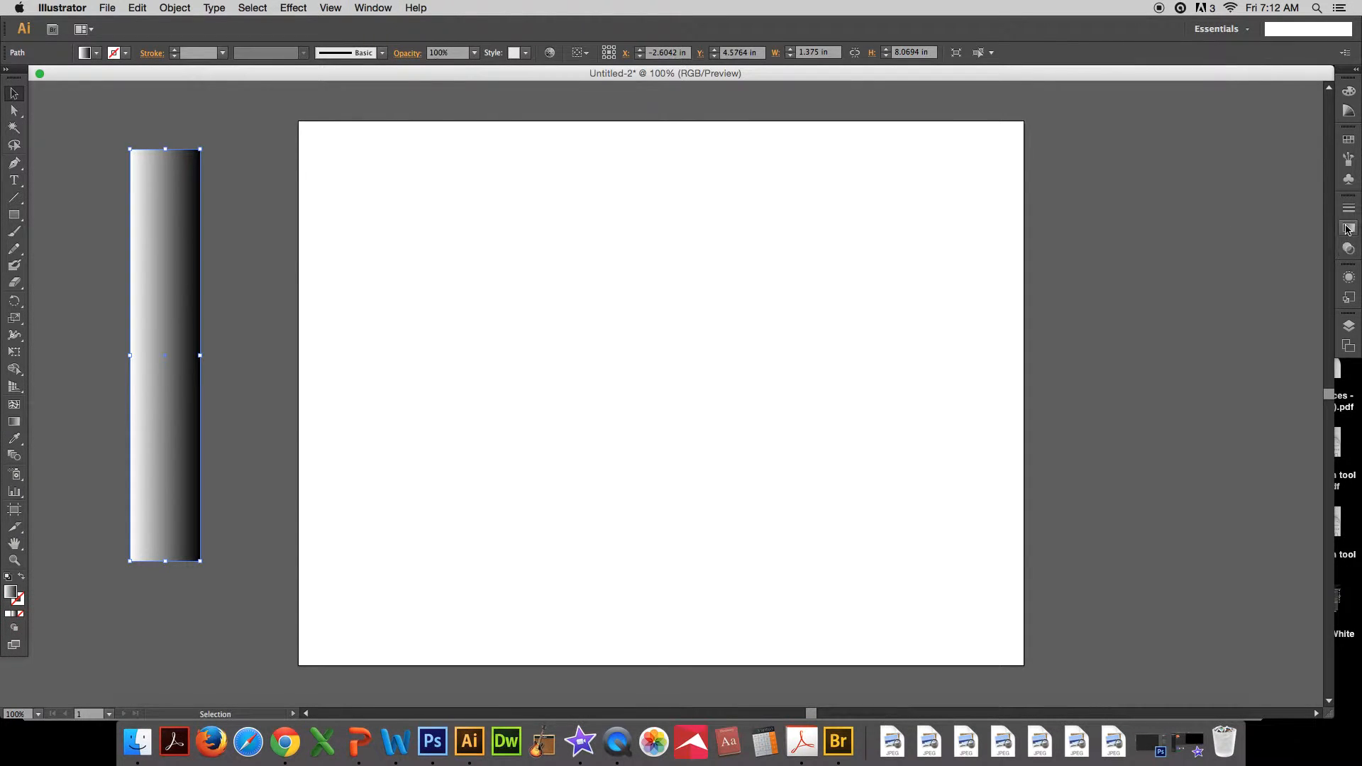
Show the gradient settings and redirect the rectangle's gradient vertically, from white at the top to black just below its bottom edge.
{"action": "left_click", "coordinate": [1347, 229]}
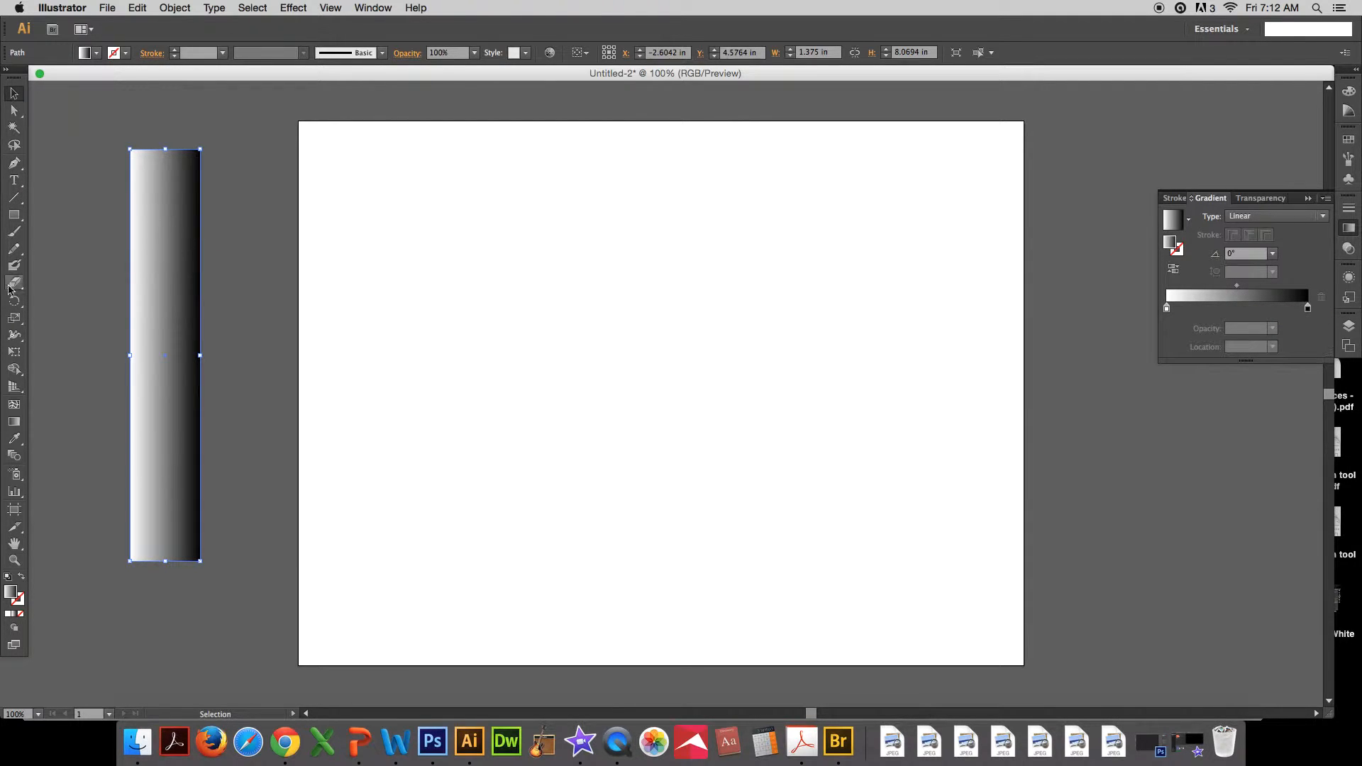
{"action": "left_click", "coordinate": [13, 421]}
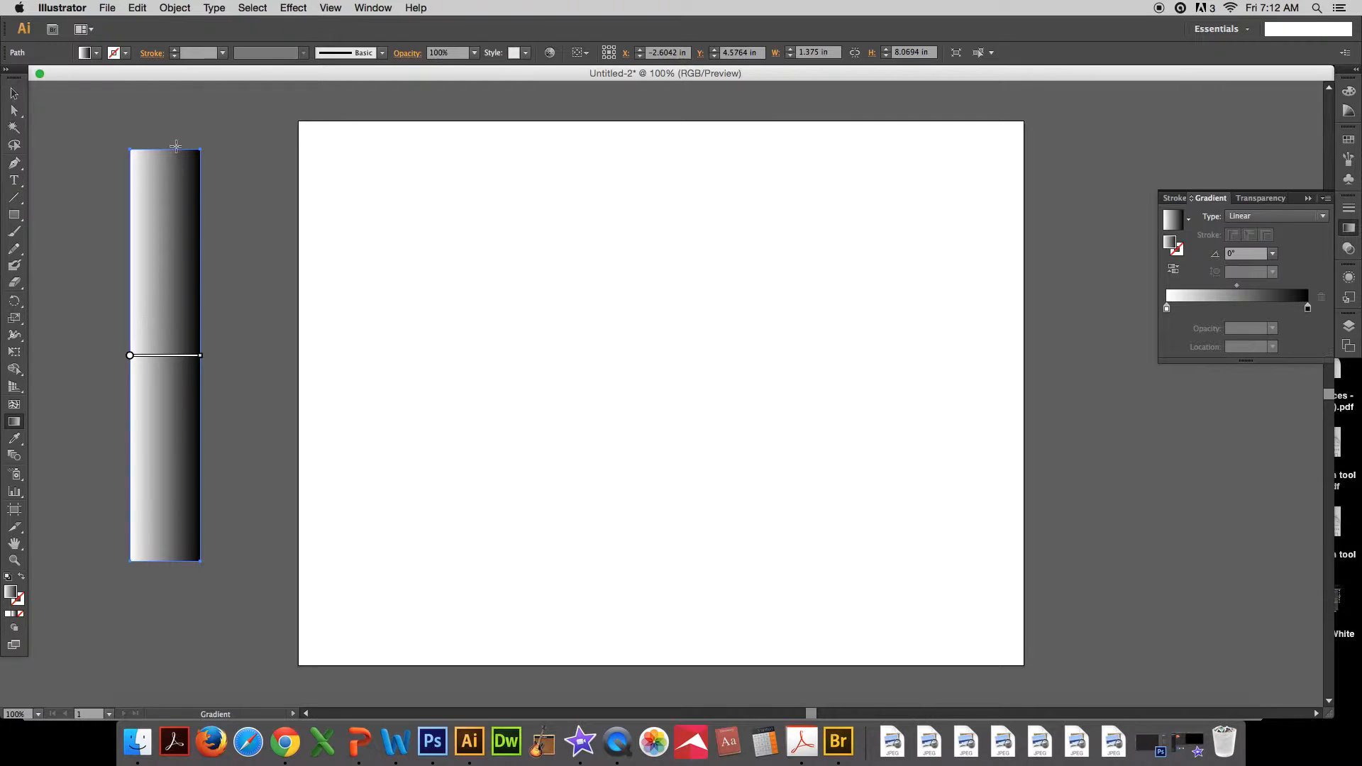
{"action": "left_click_drag", "start_coordinate": [160, 149], "coordinate": [166, 573]}
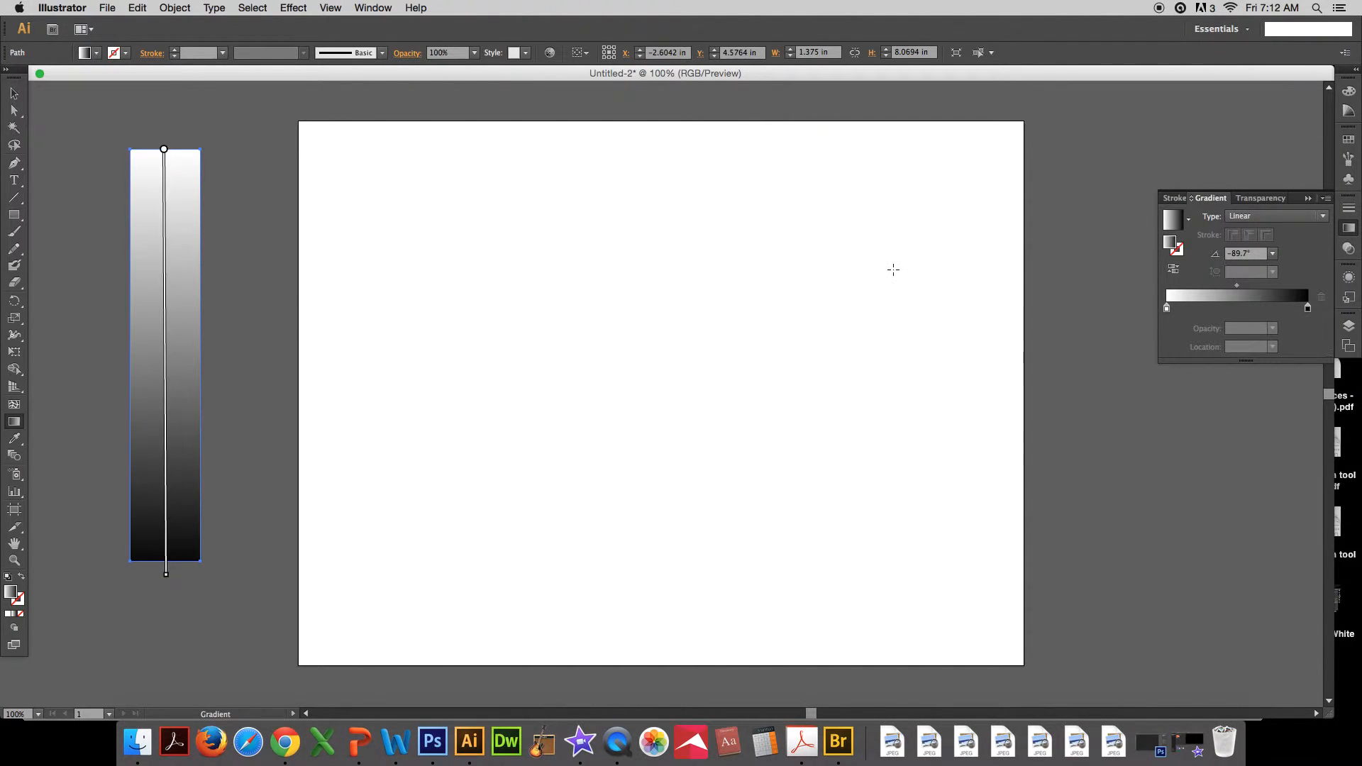
Undock the Gradient panel and float it over the artboard near the rectangle.
{"action": "left_click", "coordinate": [1209, 199]}
{"action": "left_click_drag", "start_coordinate": [1209, 200], "coordinate": [962, 240]}
{"action": "left_click_drag", "start_coordinate": [967, 246], "coordinate": [558, 239]}
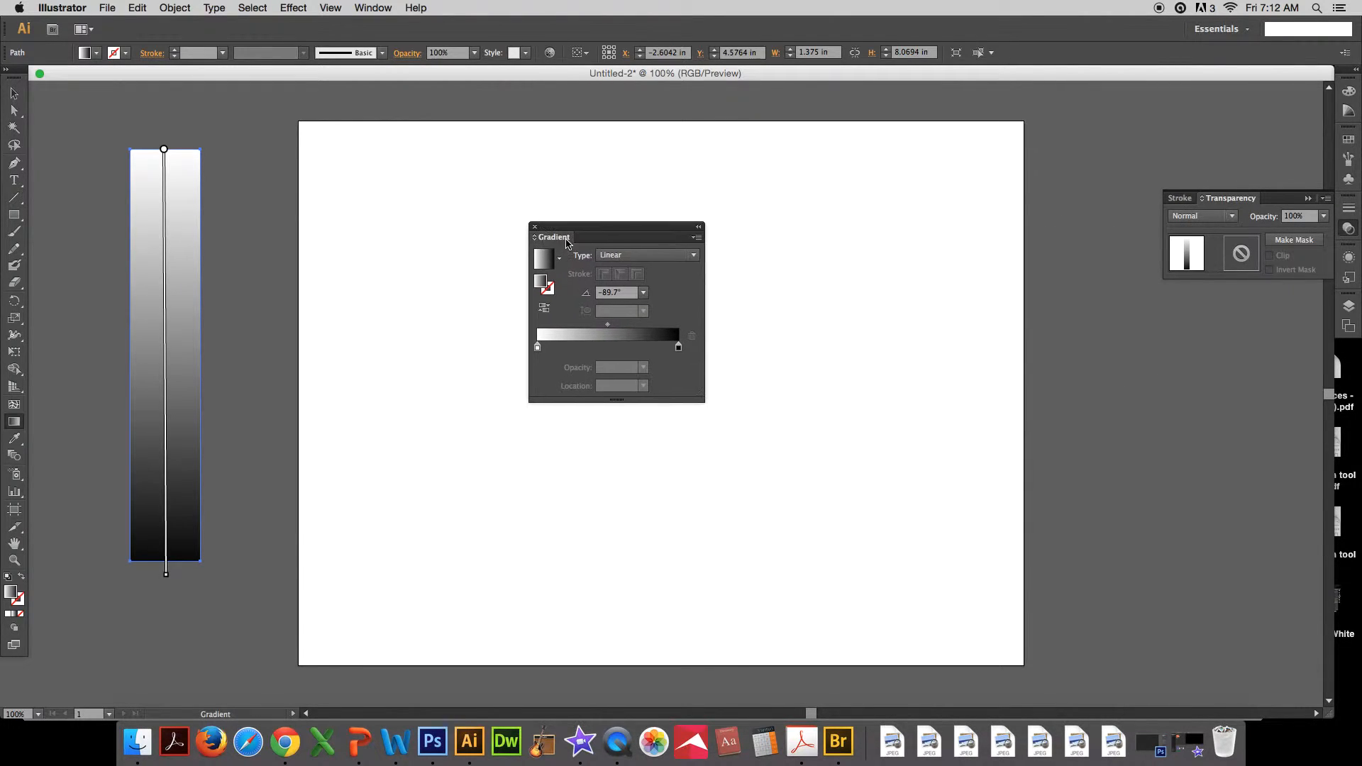
Recolor the black end stop of the strip's gradient with the dark blue swatch.
{"action": "double_click", "coordinate": [678, 349]}
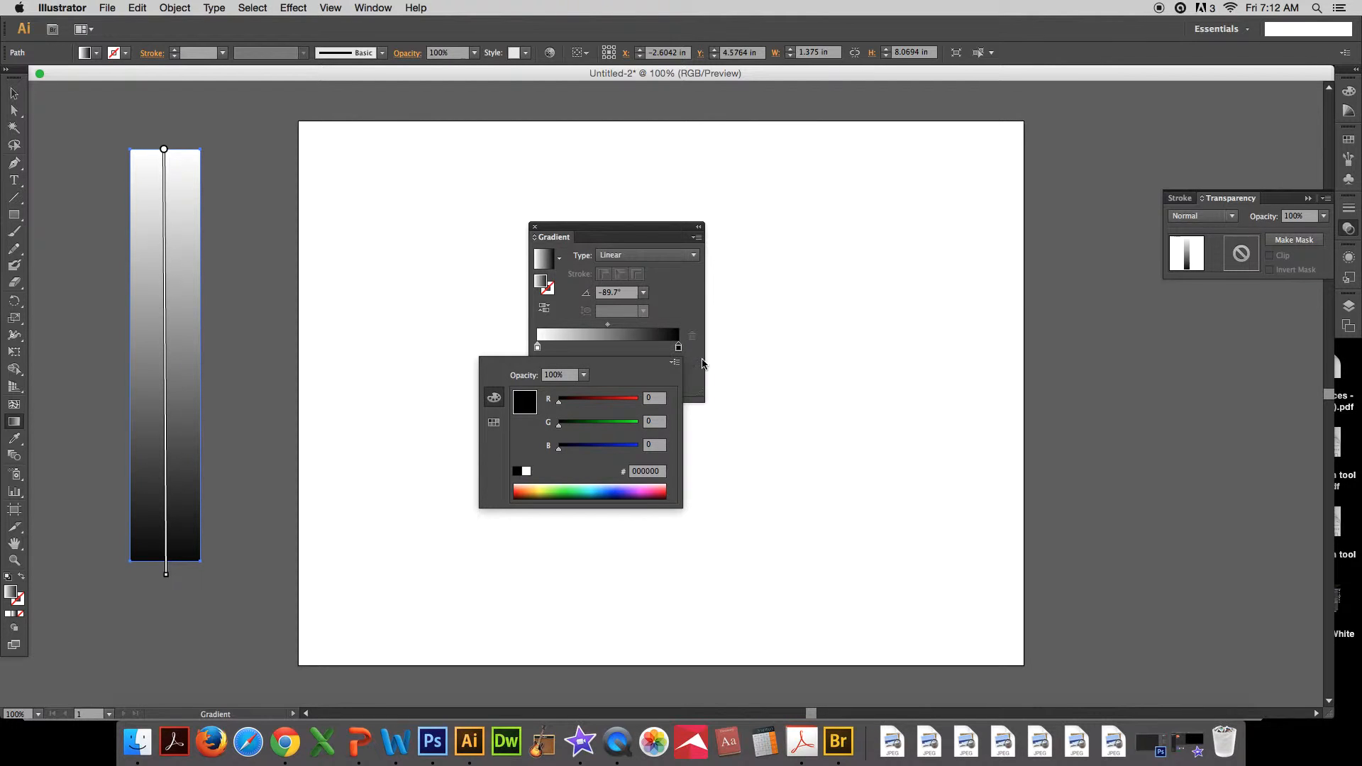
{"action": "left_click", "coordinate": [494, 422]}
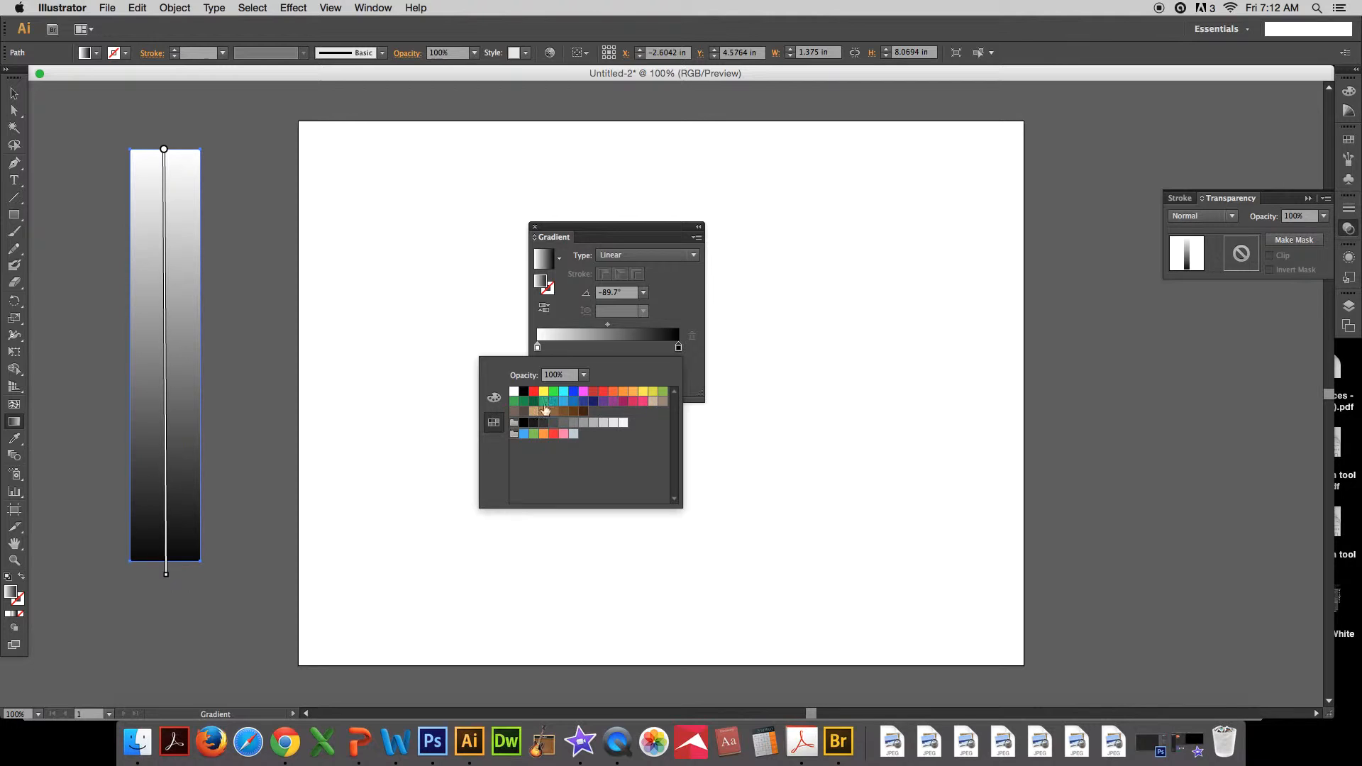
{"action": "left_click", "coordinate": [584, 401]}
{"action": "left_click", "coordinate": [593, 401]}
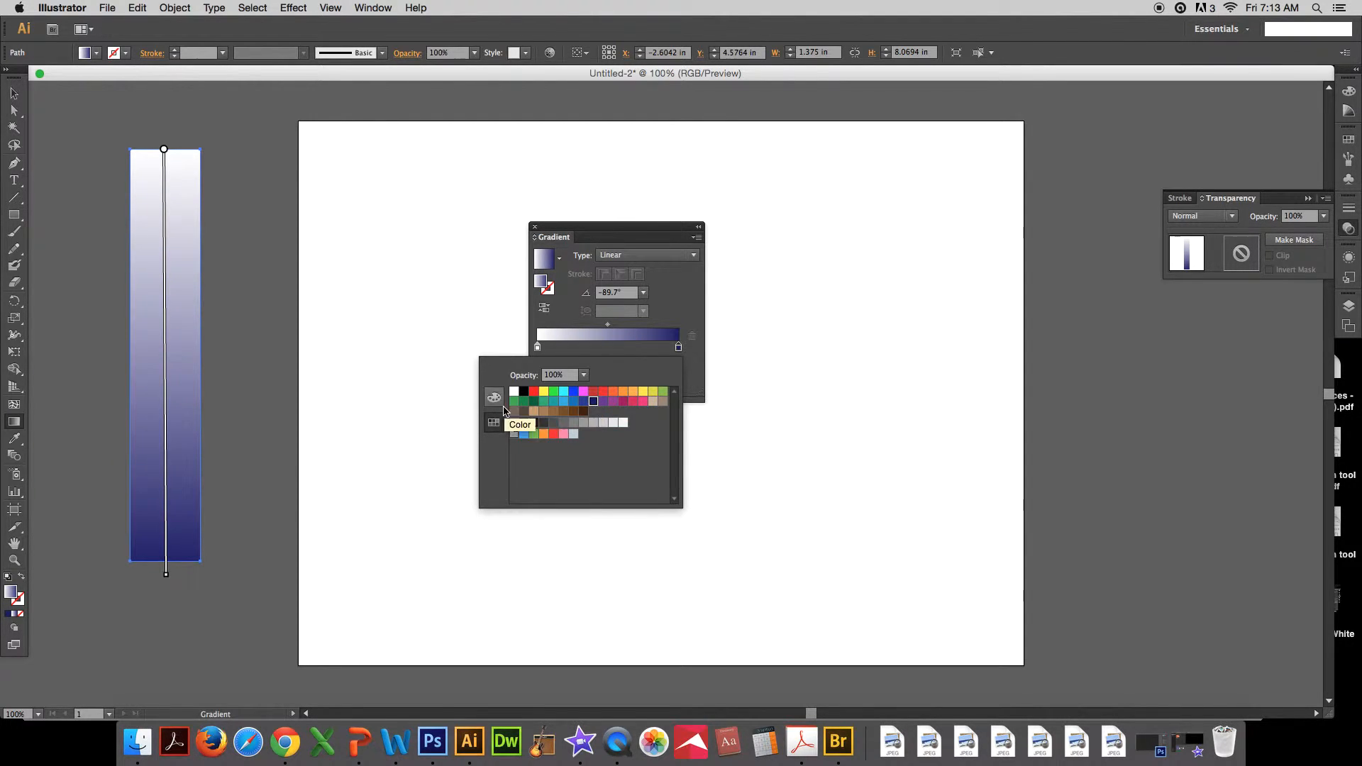
{"action": "left_click", "coordinate": [639, 351]}
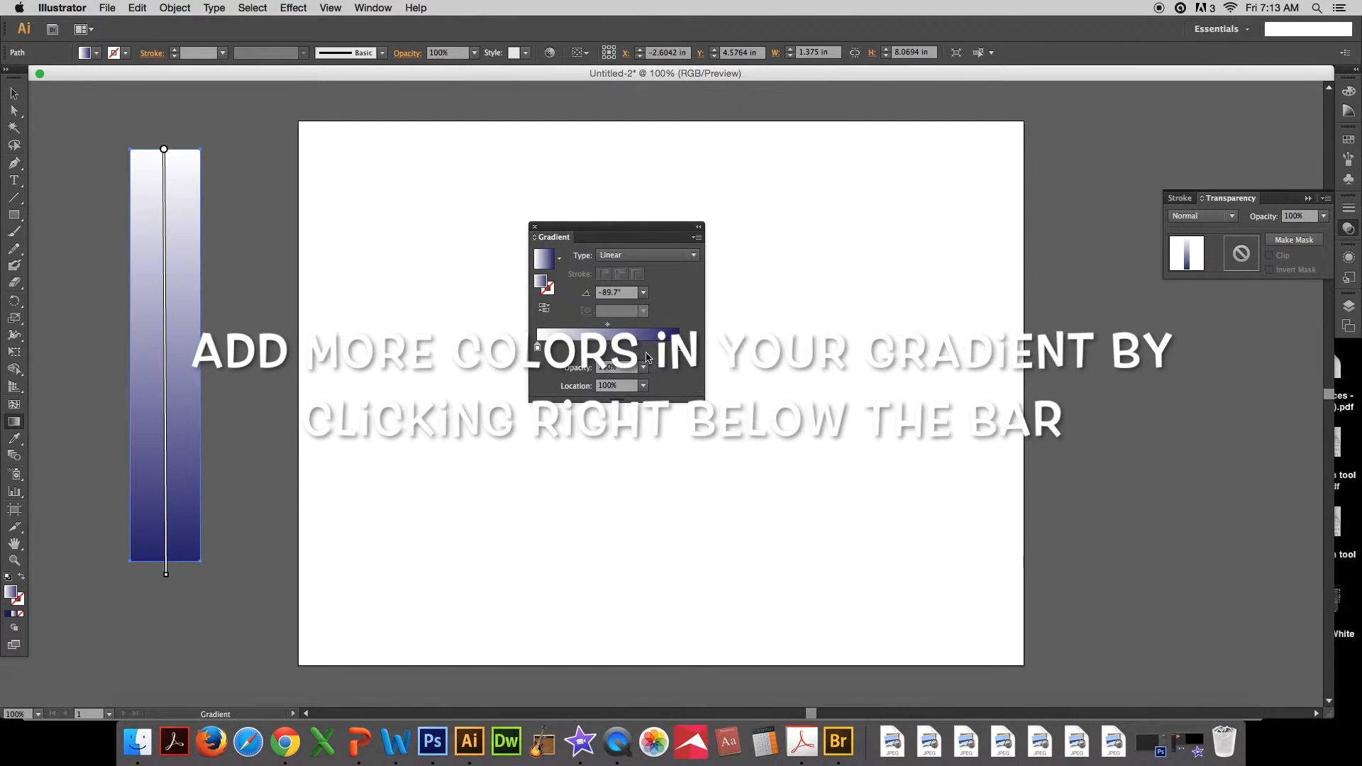
Add three intermediate color stops between the gradient's white and dark blue ends, spreading them along the ramp.
{"action": "left_click", "coordinate": [611, 346]}
{"action": "left_click_drag", "start_coordinate": [612, 347], "coordinate": [593, 348]}
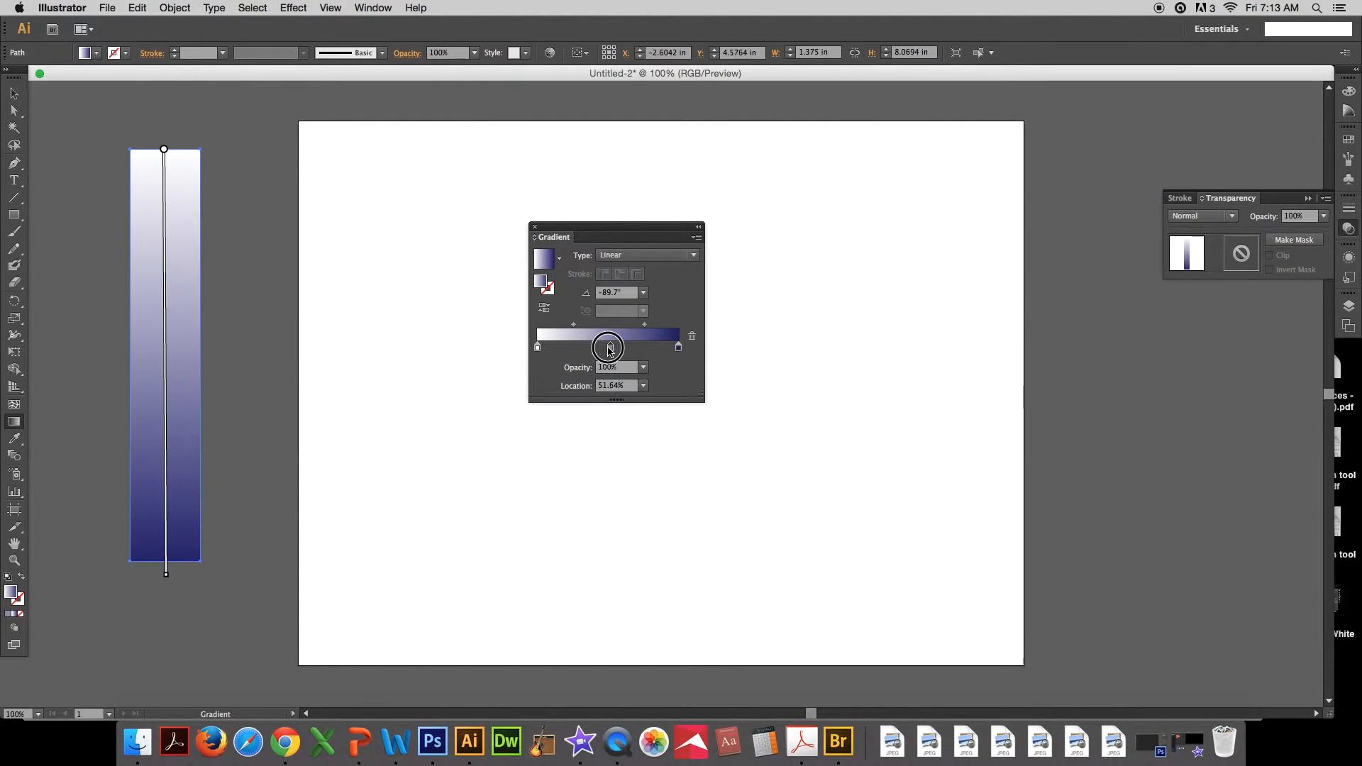
{"action": "left_click", "coordinate": [624, 348]}
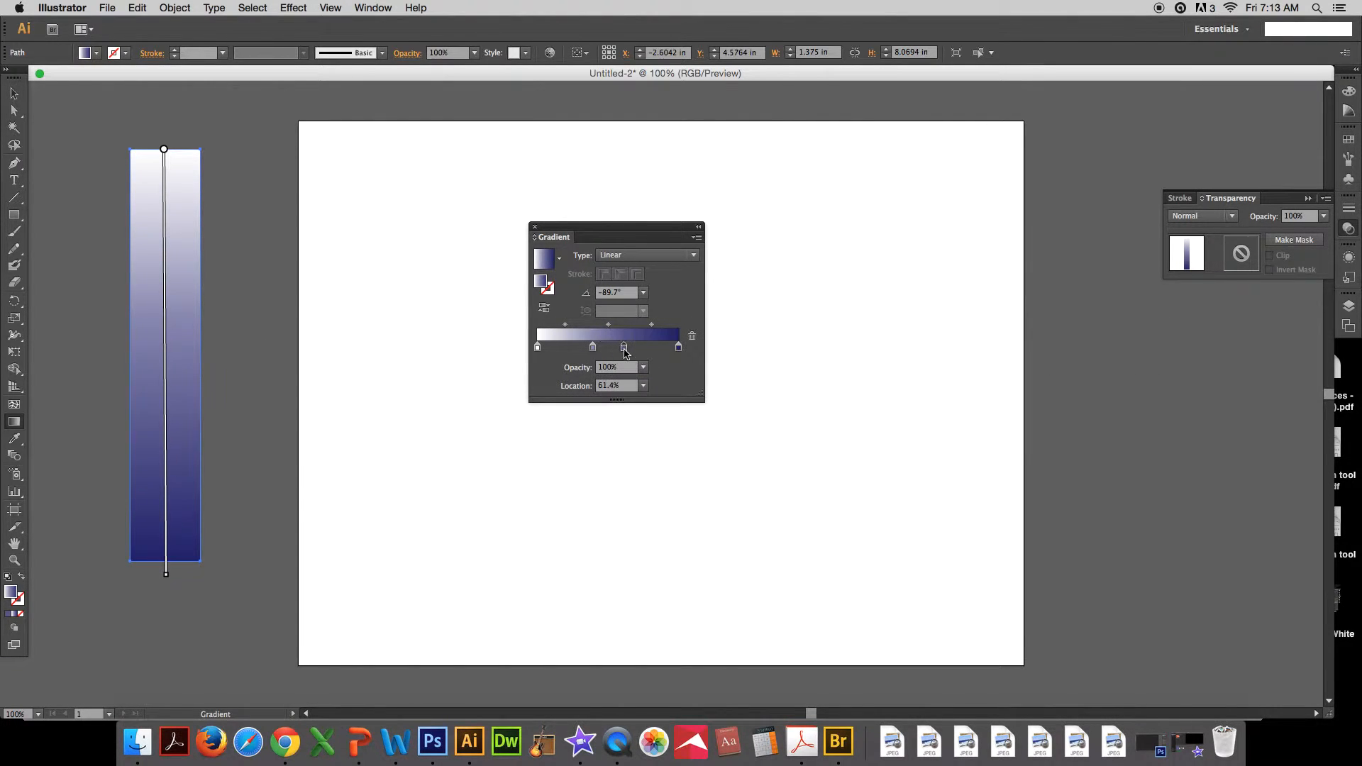
{"action": "left_click_drag", "start_coordinate": [594, 350], "coordinate": [663, 349]}
{"action": "left_click", "coordinate": [679, 345]}
{"action": "left_click", "coordinate": [677, 342]}
{"action": "left_click", "coordinate": [678, 347]}
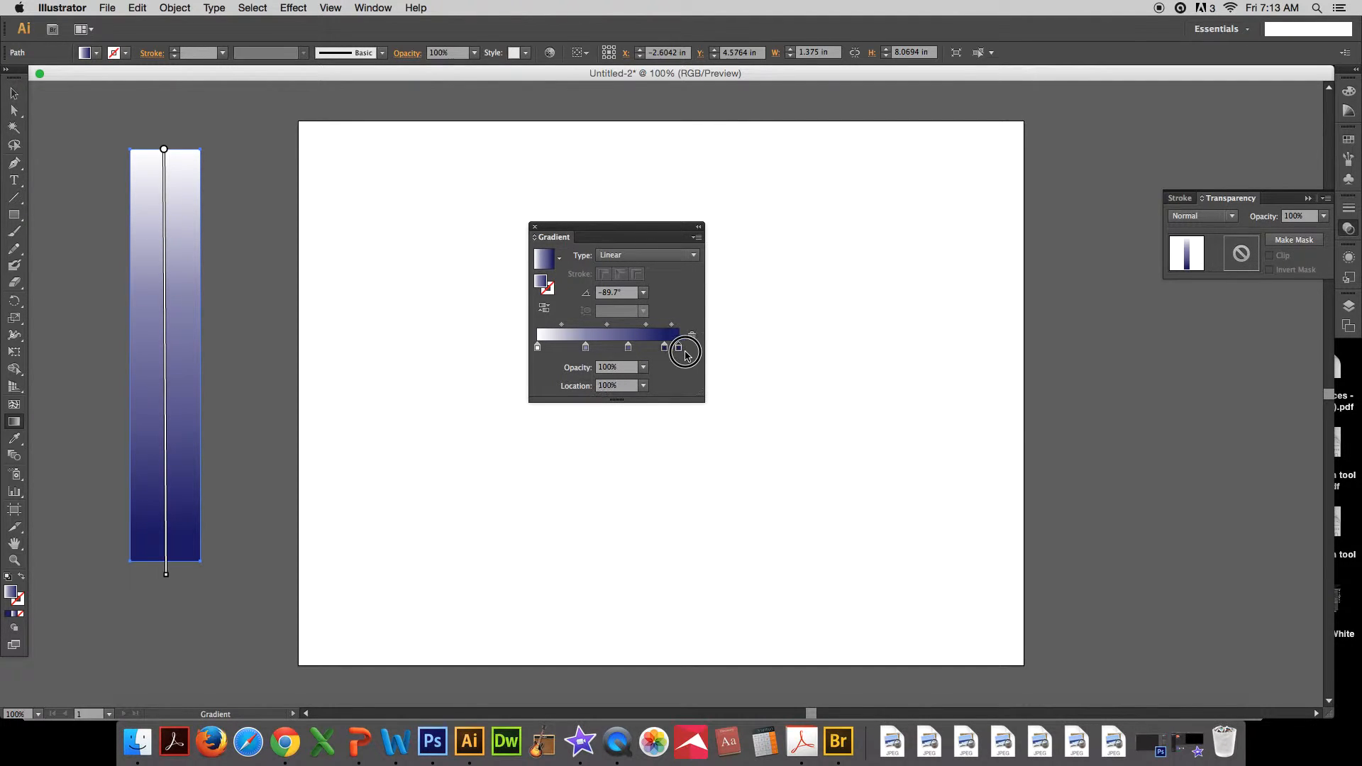
Darken the gradient's end stop by lowering its blue value to 62.
{"action": "double_click", "coordinate": [679, 349]}
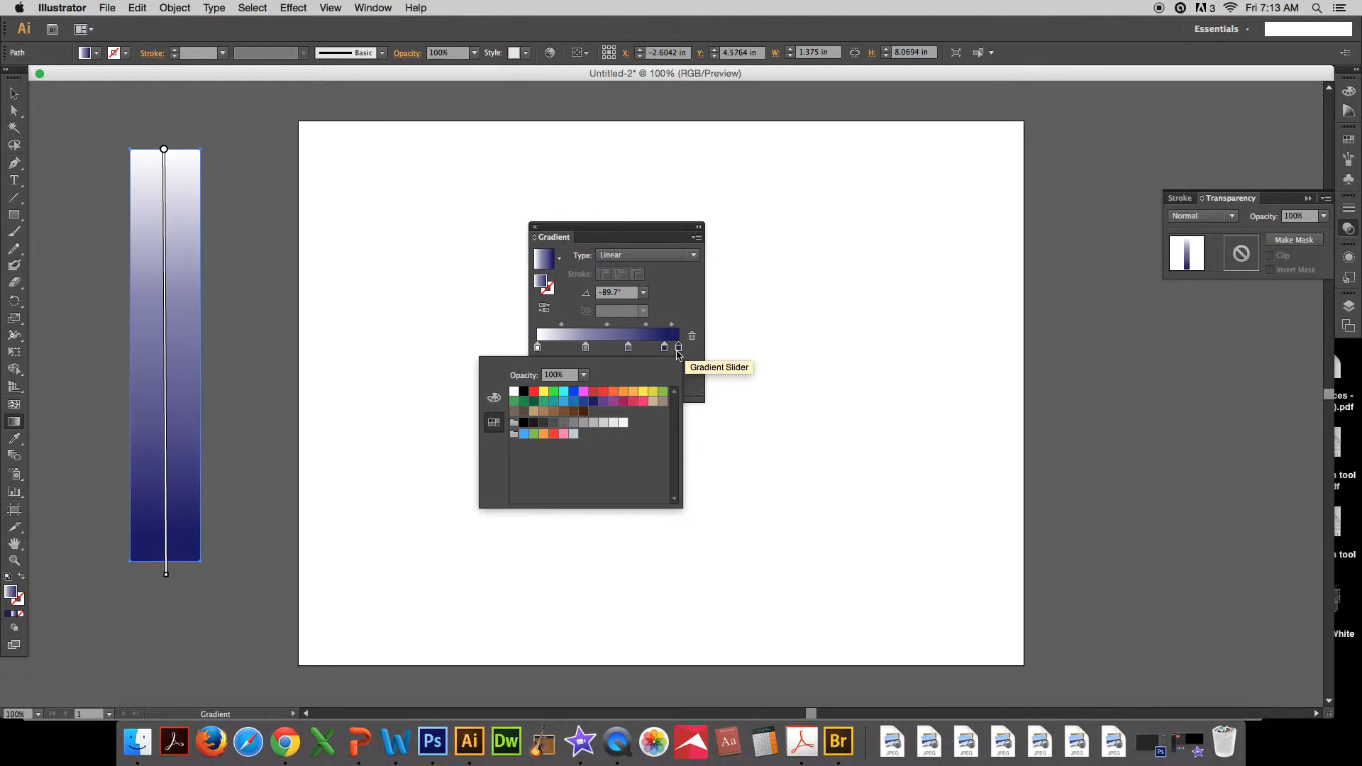
{"action": "left_click", "coordinate": [494, 398]}
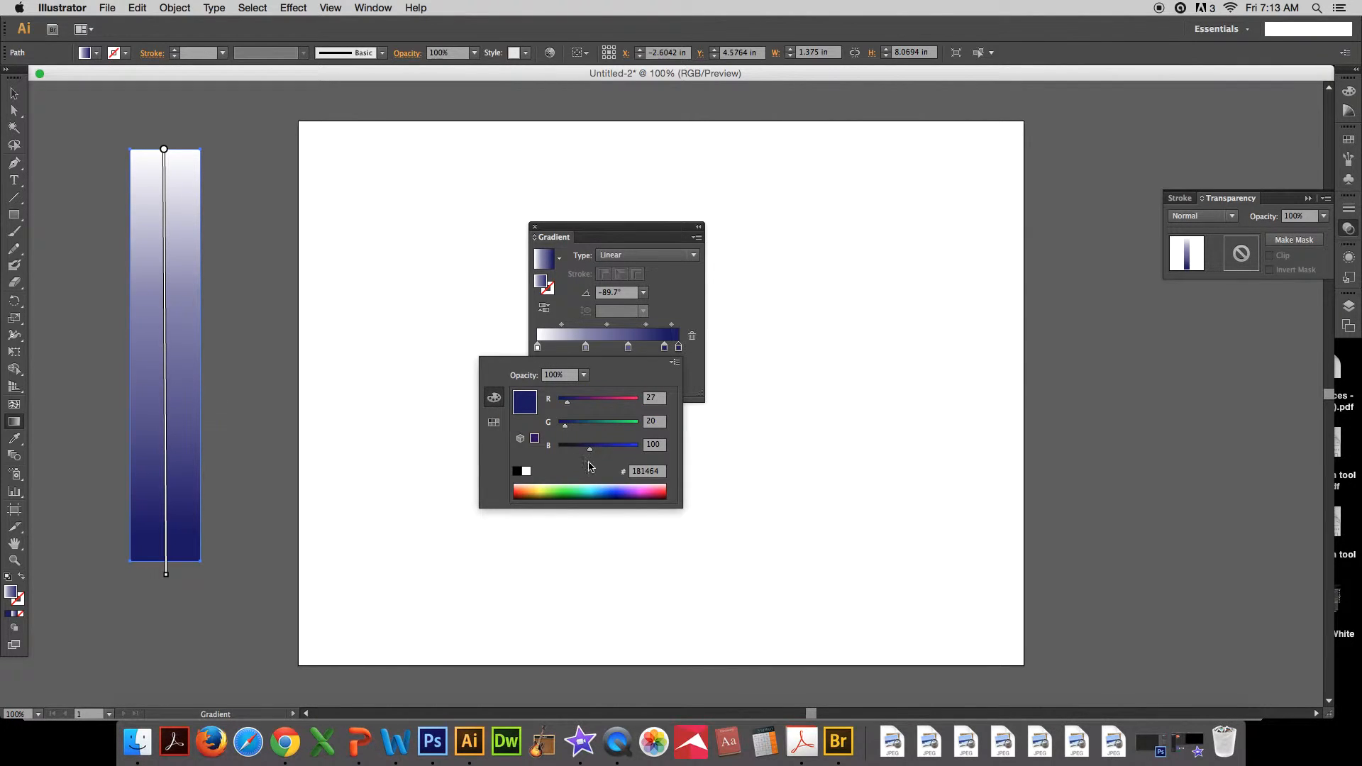
{"action": "left_click_drag", "start_coordinate": [592, 454], "coordinate": [578, 450]}
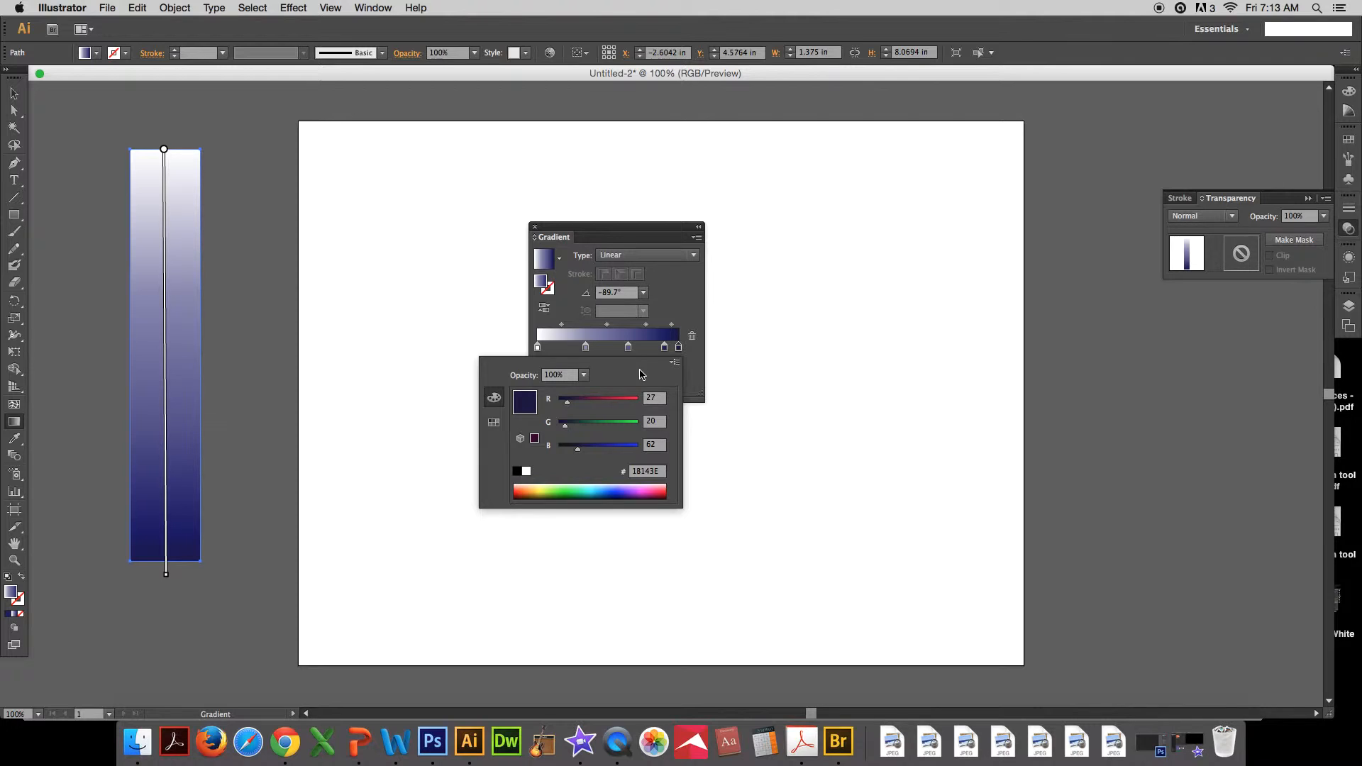
Shift the three intermediate stops slightly toward the white end, then close the gradient settings and deselect the strip.
{"action": "left_click", "coordinate": [586, 346]}
{"action": "left_click_drag", "start_coordinate": [585, 348], "coordinate": [657, 349]}
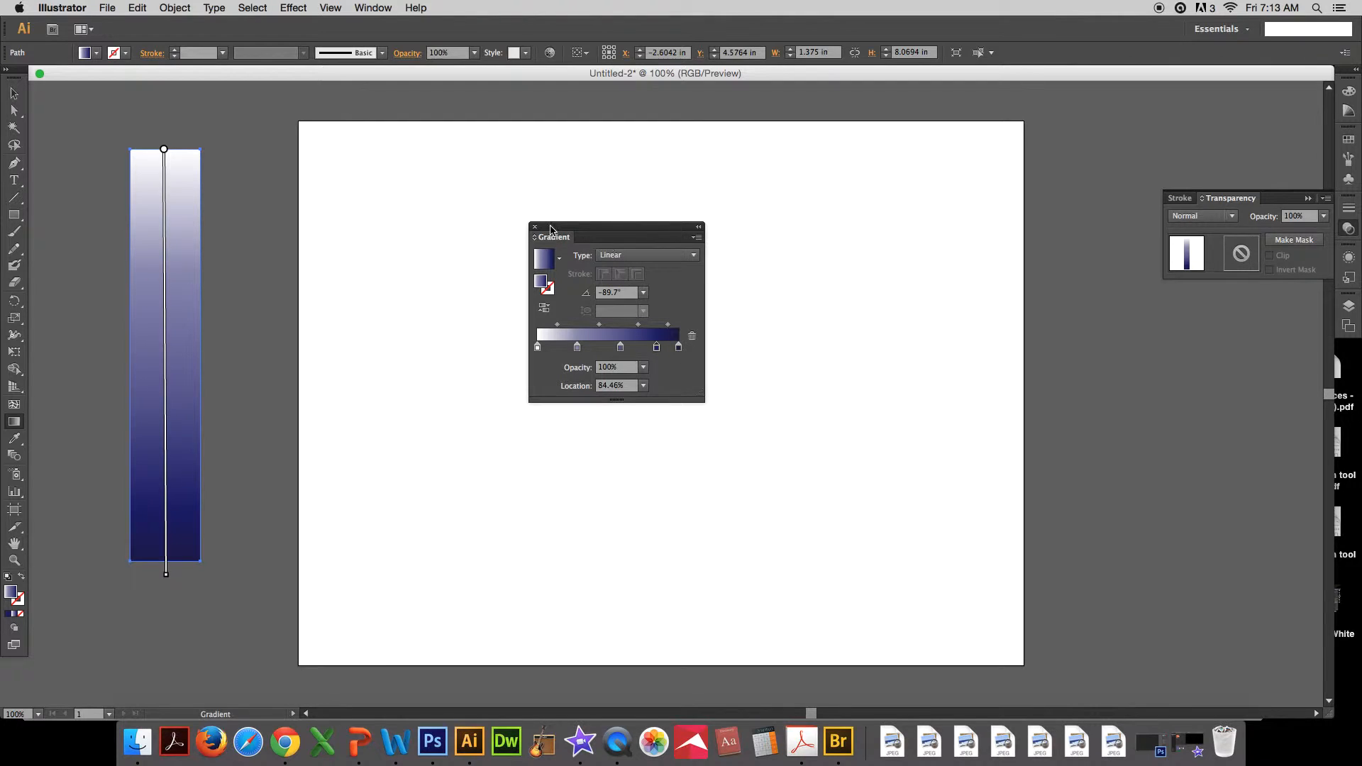
{"action": "left_click", "coordinate": [535, 227]}
{"action": "left_click", "coordinate": [14, 93]}
{"action": "left_click", "coordinate": [237, 127]}
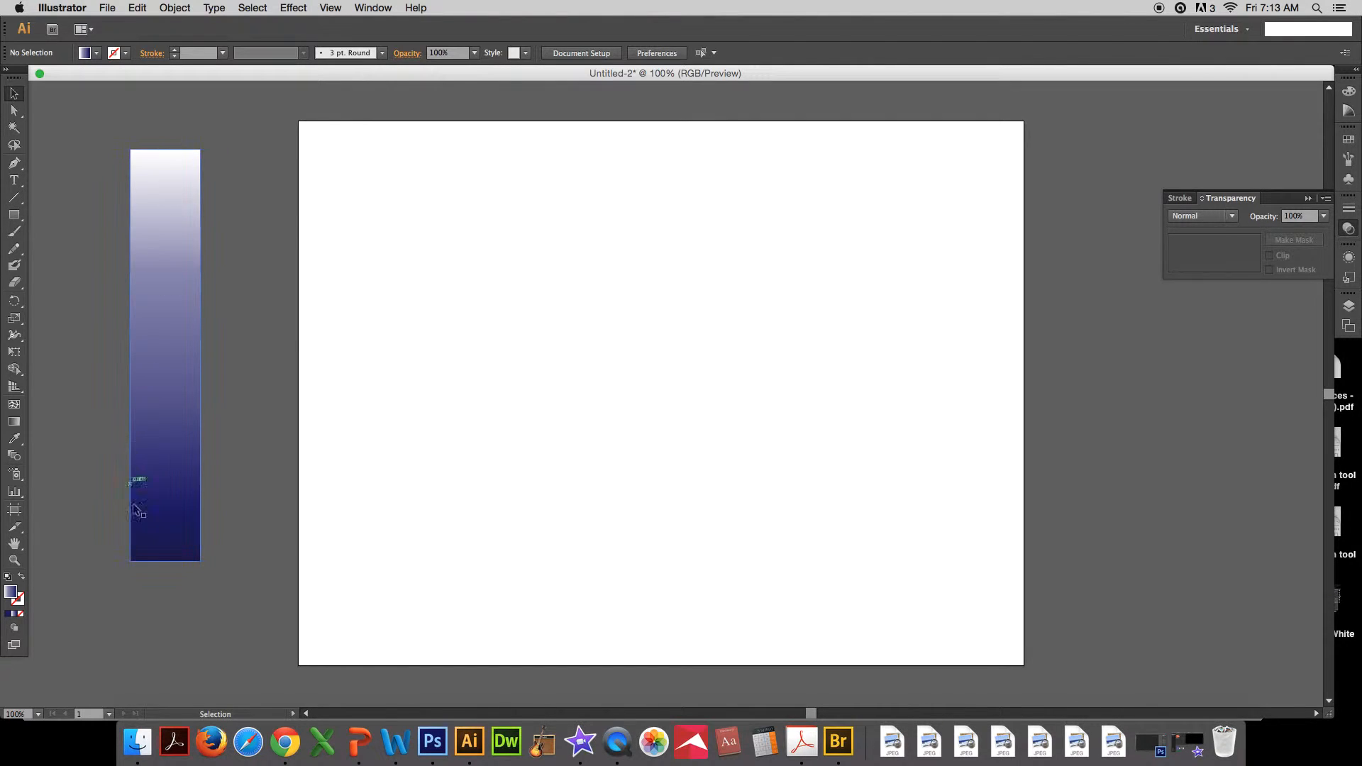
{"action": "left_click", "coordinate": [172, 209]}
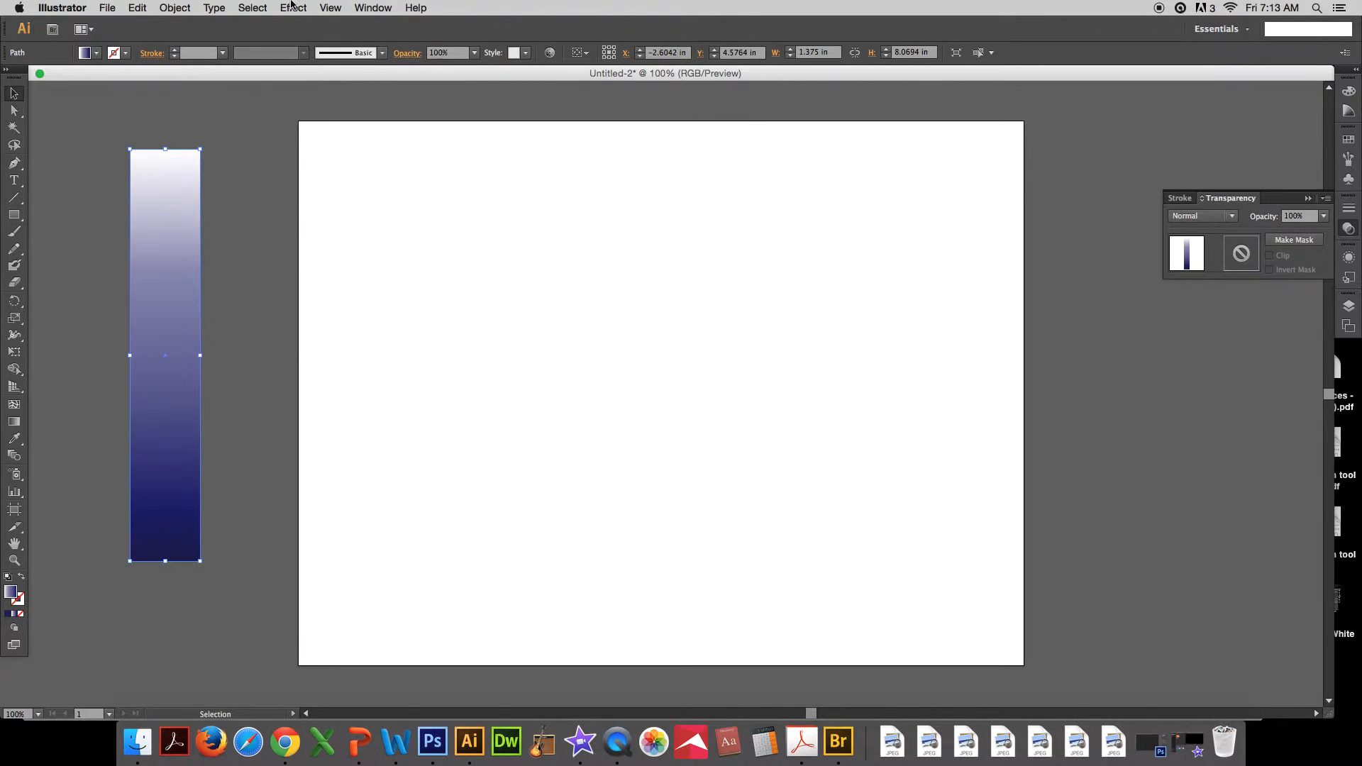
{"action": "left_click", "coordinate": [181, 9]}
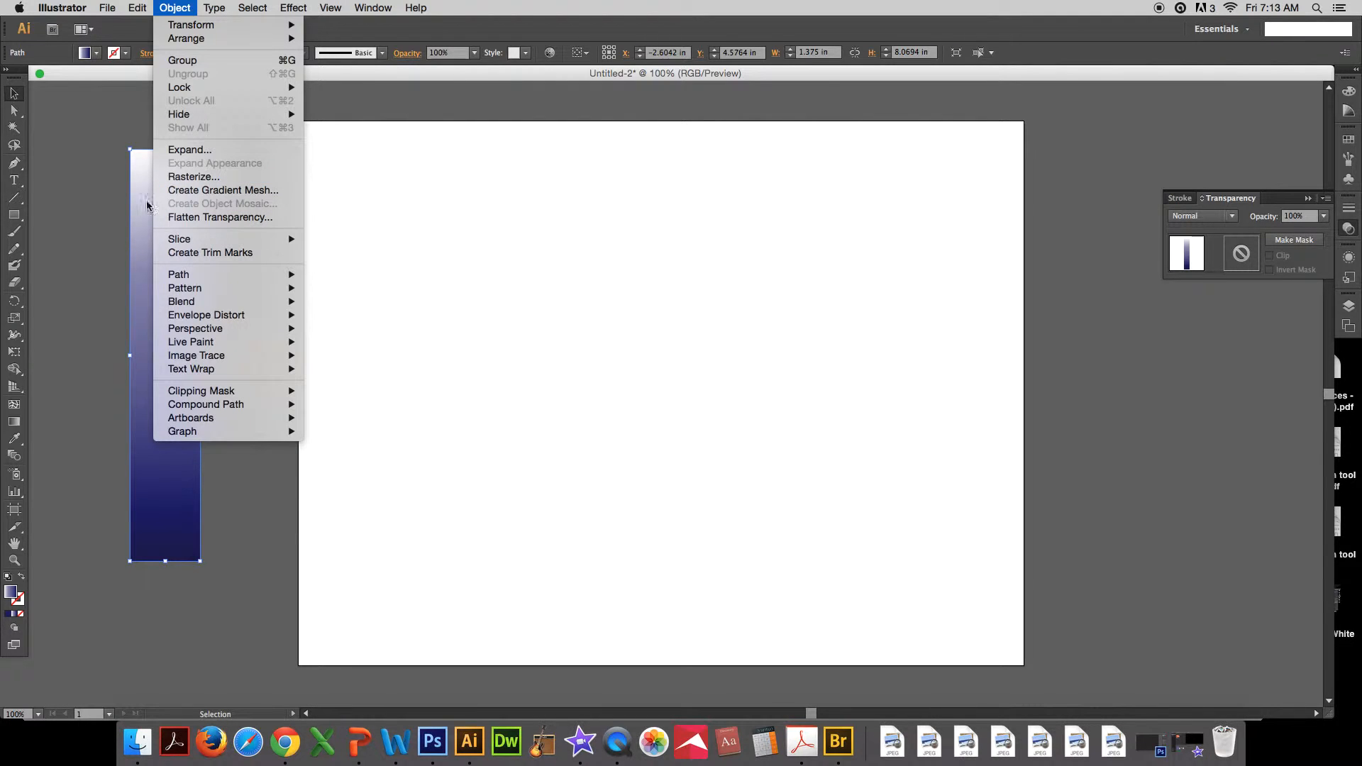
{"action": "left_click", "coordinate": [50, 135]}
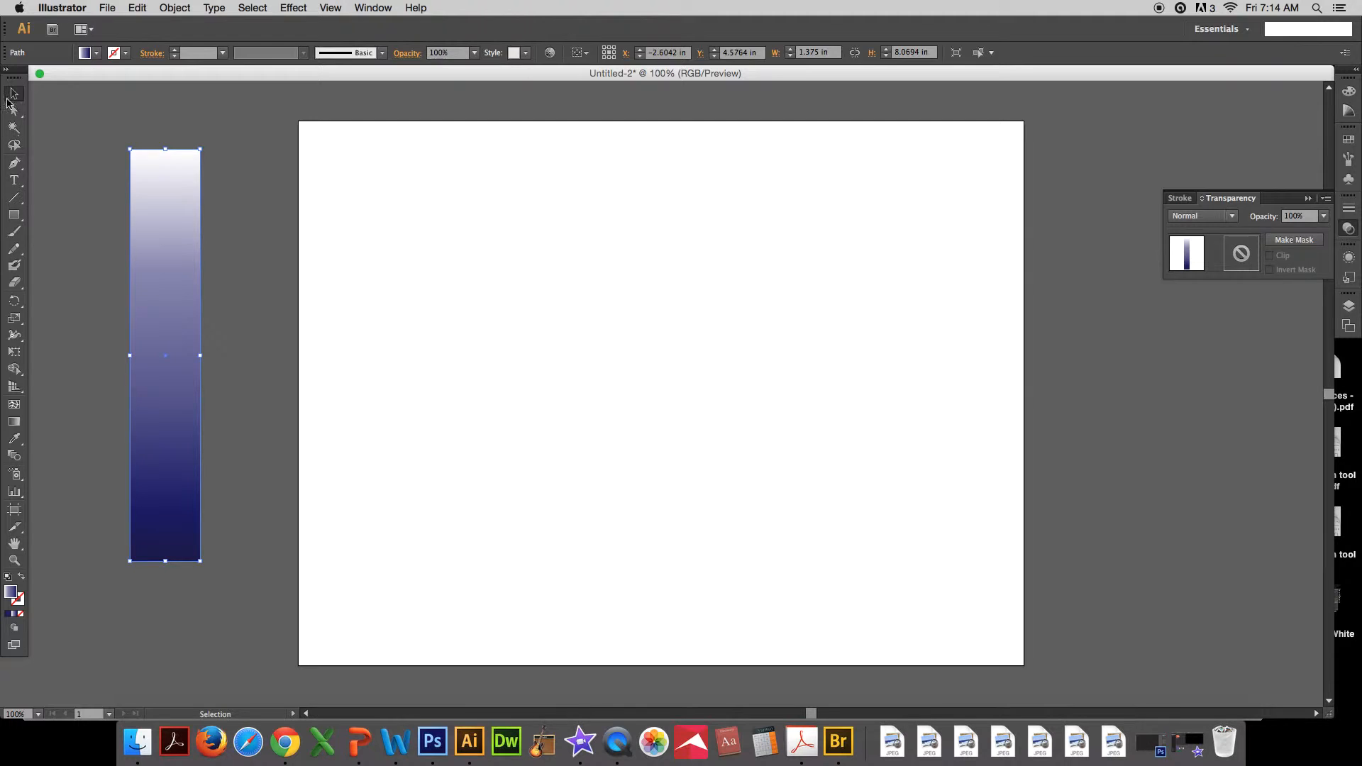
{"action": "left_click", "coordinate": [67, 115]}
Draw a test rectangle about 3.78 in wide and 3.22 in high on the artboard, and clear its fill.
{"action": "left_click", "coordinate": [14, 214]}
{"action": "left_click_drag", "start_coordinate": [377, 191], "coordinate": [570, 355]}
{"action": "left_click", "coordinate": [14, 98]}
{"action": "left_click", "coordinate": [96, 53]}
{"action": "left_click", "coordinate": [68, 87]}
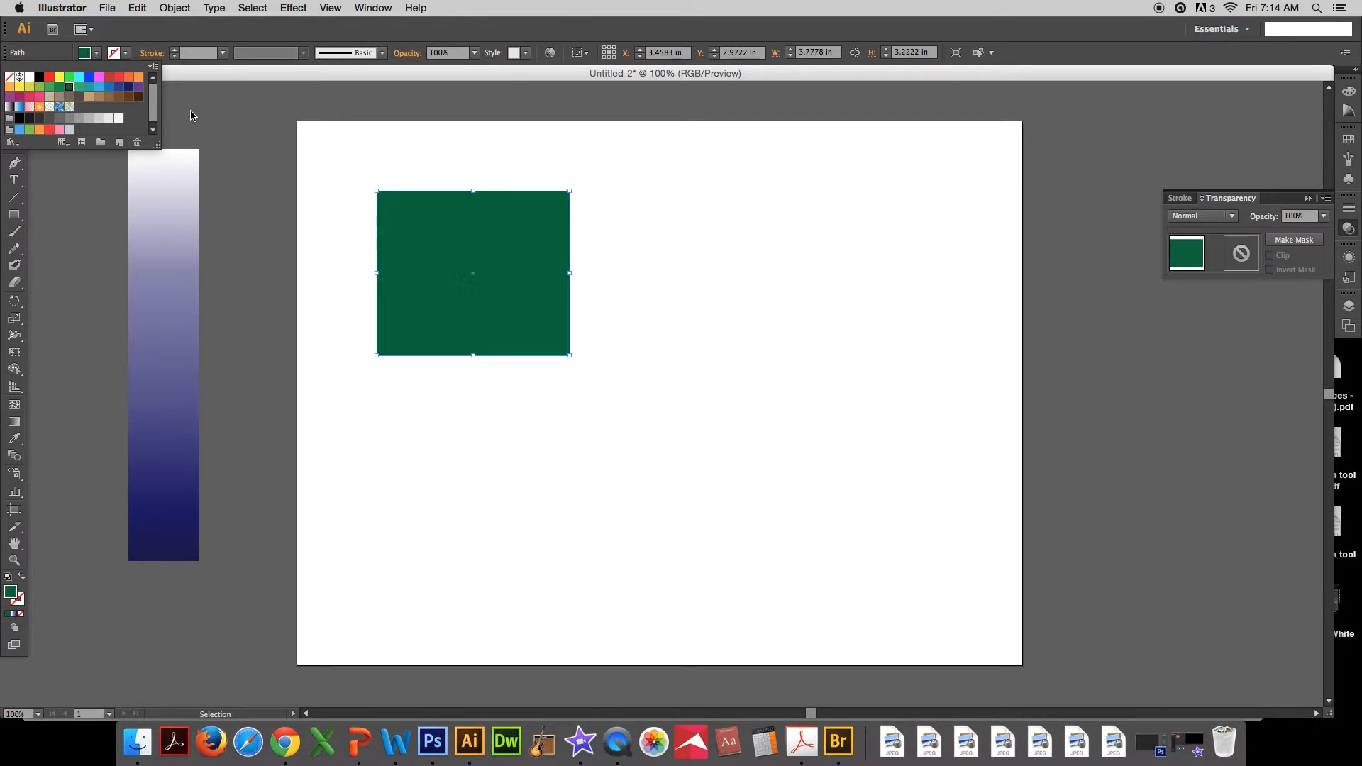
{"action": "left_click", "coordinate": [11, 76]}
{"action": "left_click", "coordinate": [449, 228]}
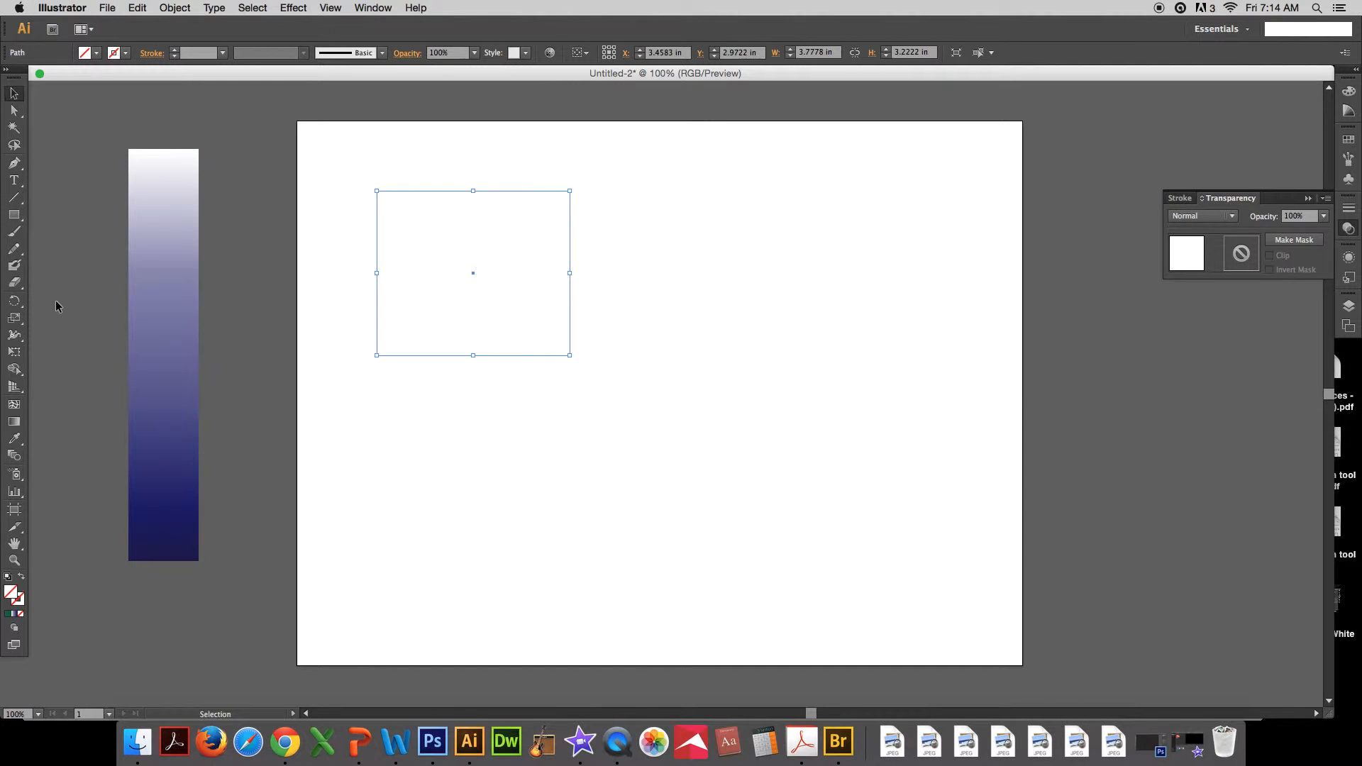
Sample the unexpanded strip with the Eyedropper to apply its fill to the test rectangle.
{"action": "left_click", "coordinate": [15, 439]}
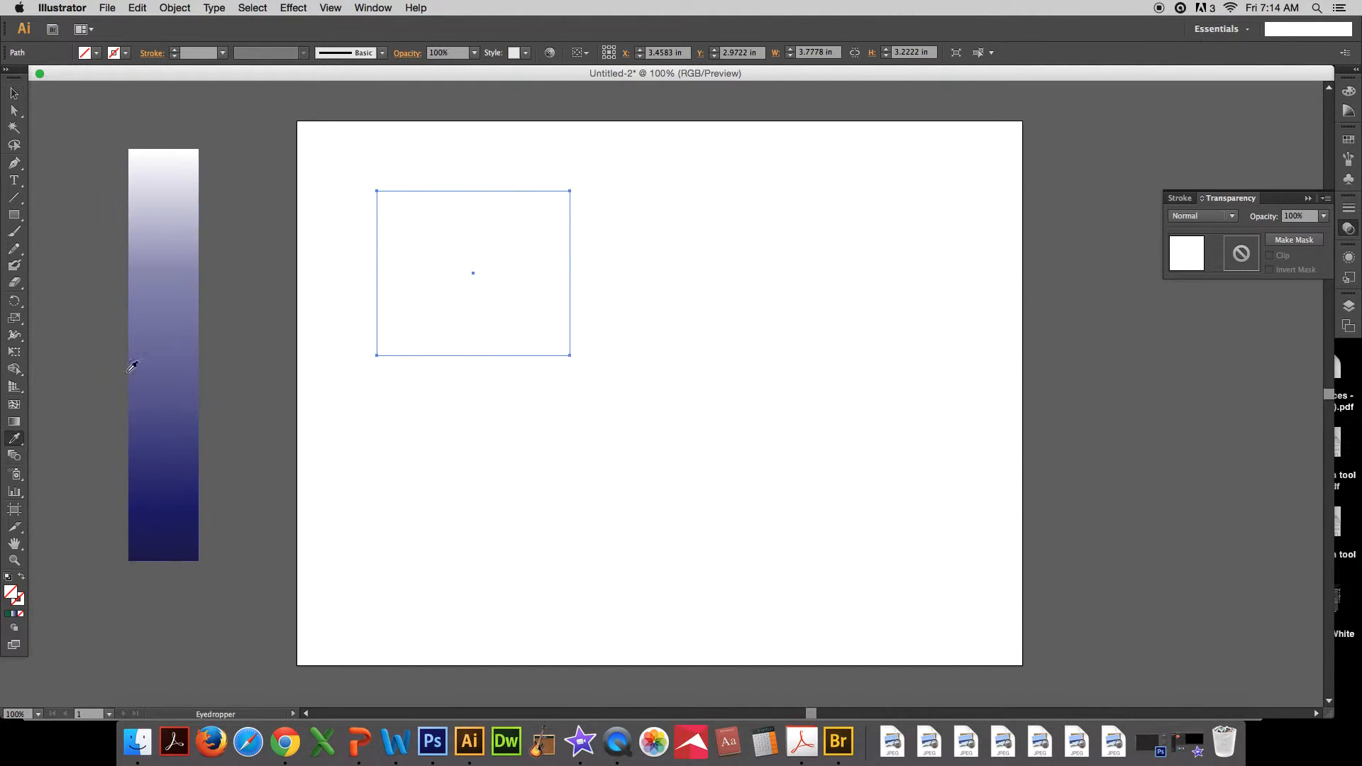
{"action": "left_click", "coordinate": [178, 149]}
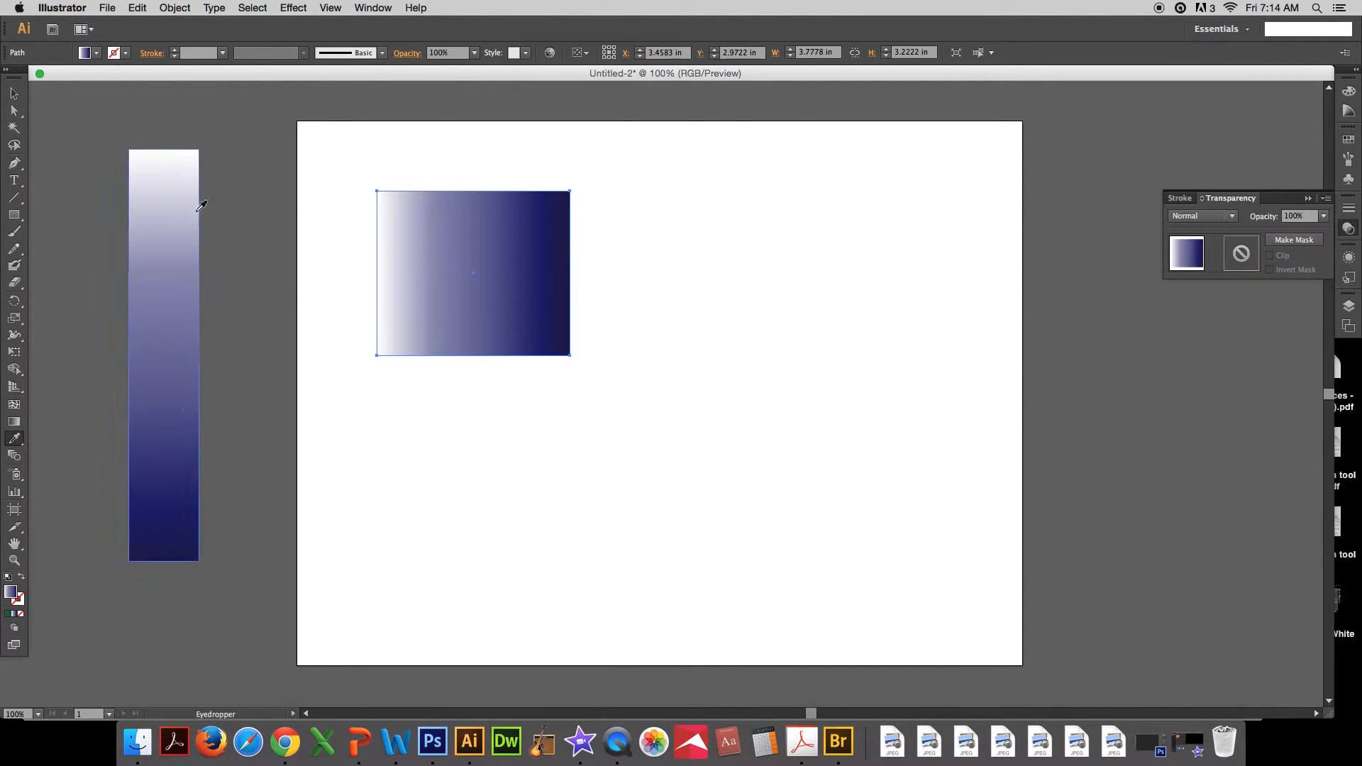
{"action": "left_click", "coordinate": [16, 93]}
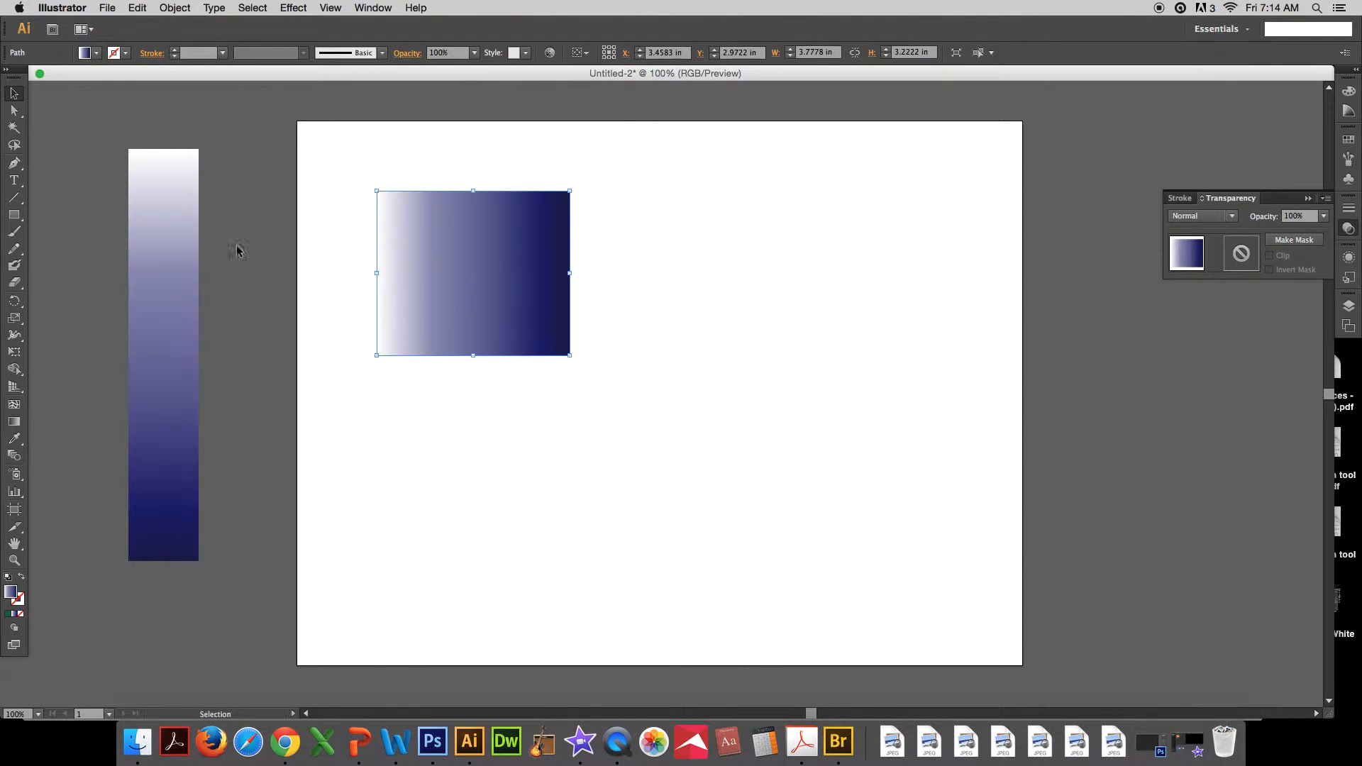
Expand the strip's gradient fill into 255 separate objects.
{"action": "left_click", "coordinate": [190, 261]}
{"action": "left_click", "coordinate": [176, 9]}
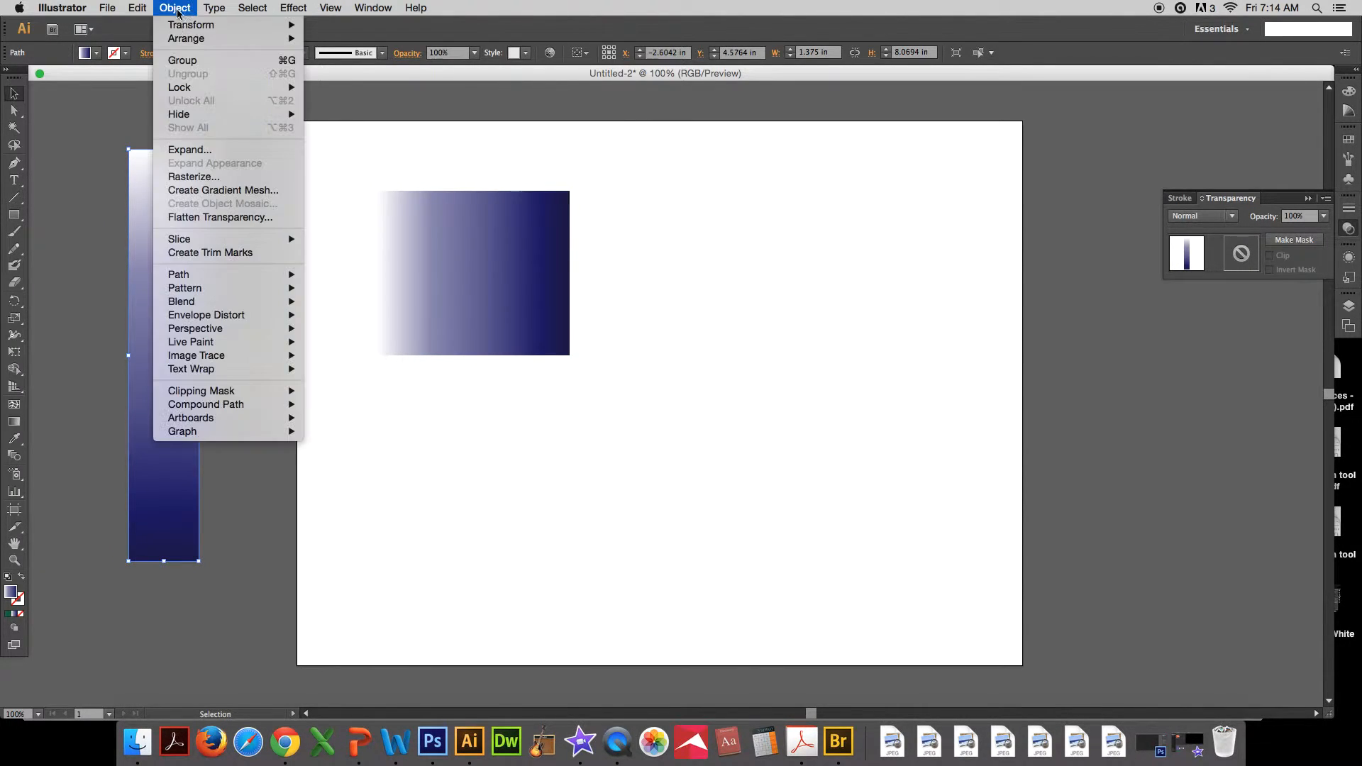
{"action": "left_click", "coordinate": [134, 240]}
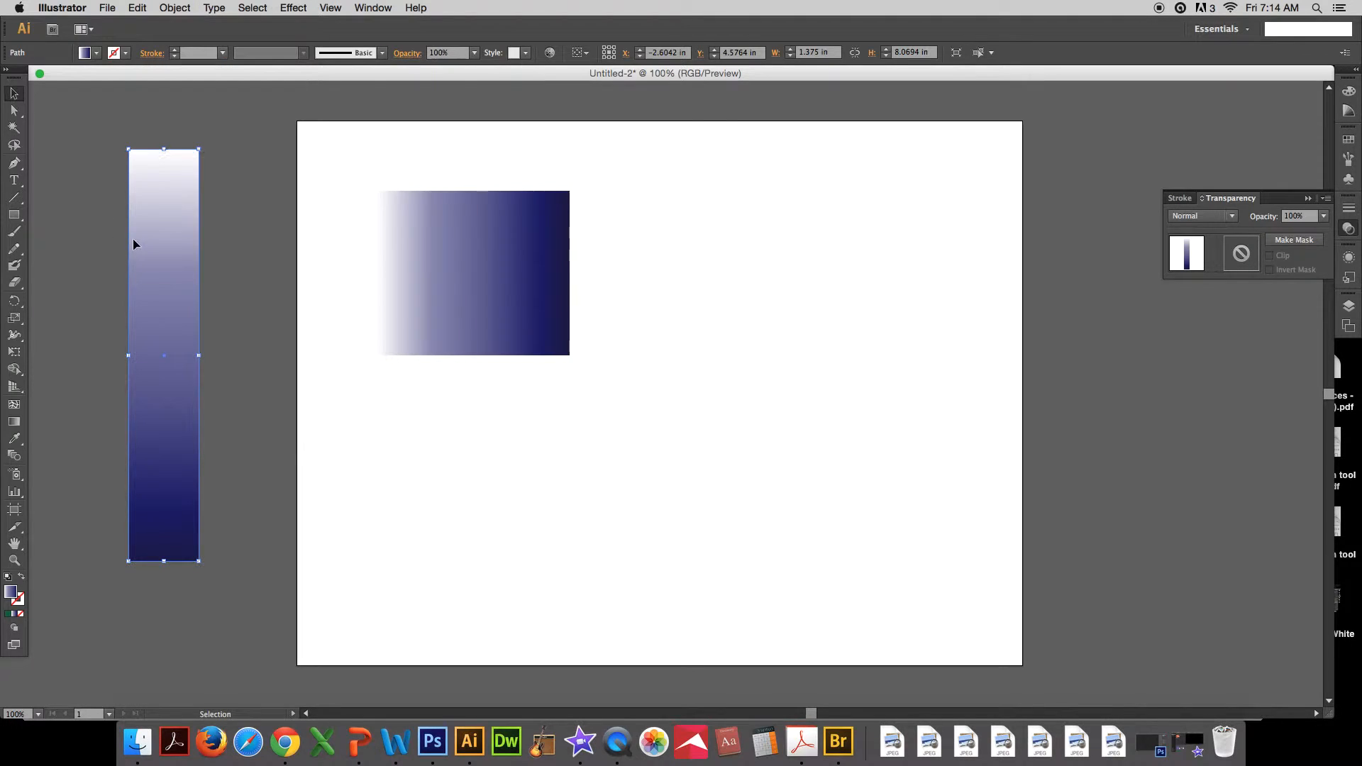
{"action": "left_click", "coordinate": [175, 8]}
{"action": "left_click", "coordinate": [206, 150]}
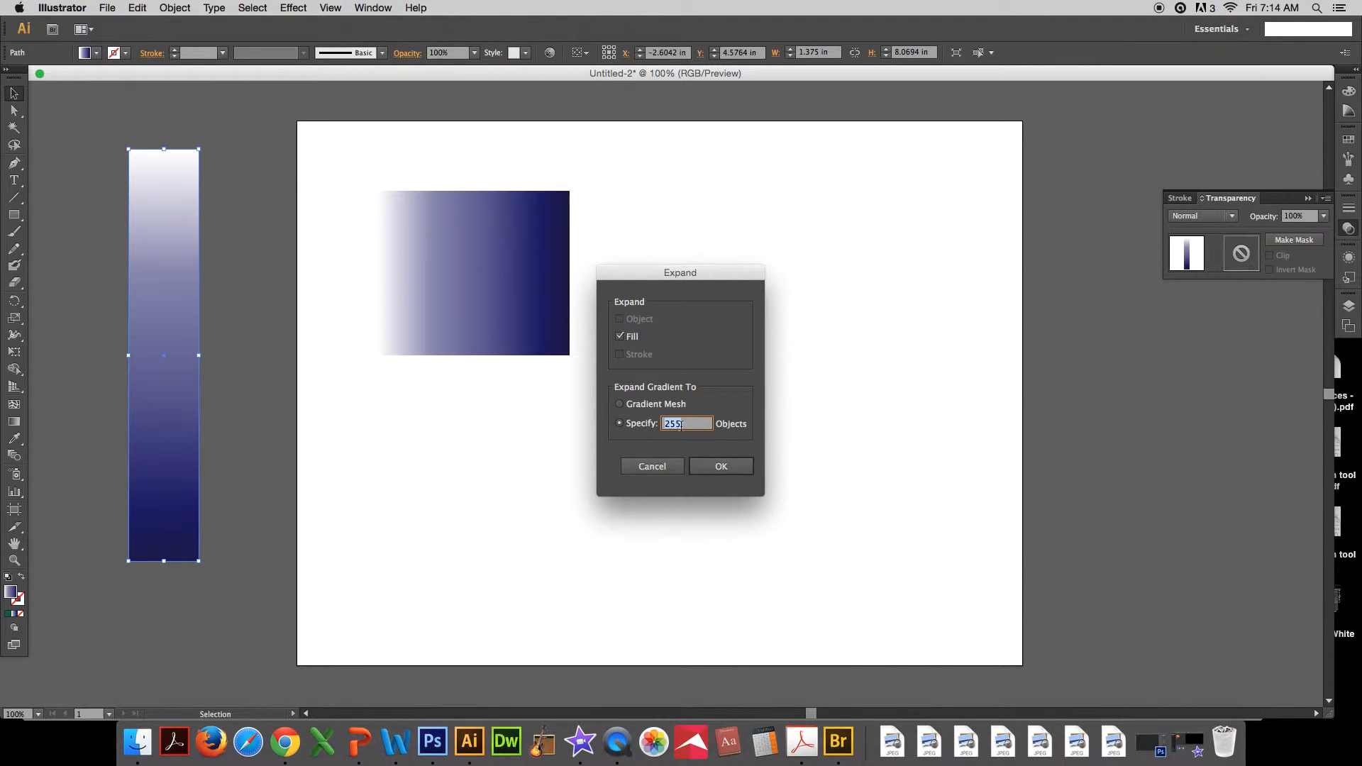
{"action": "left_click", "coordinate": [720, 467]}
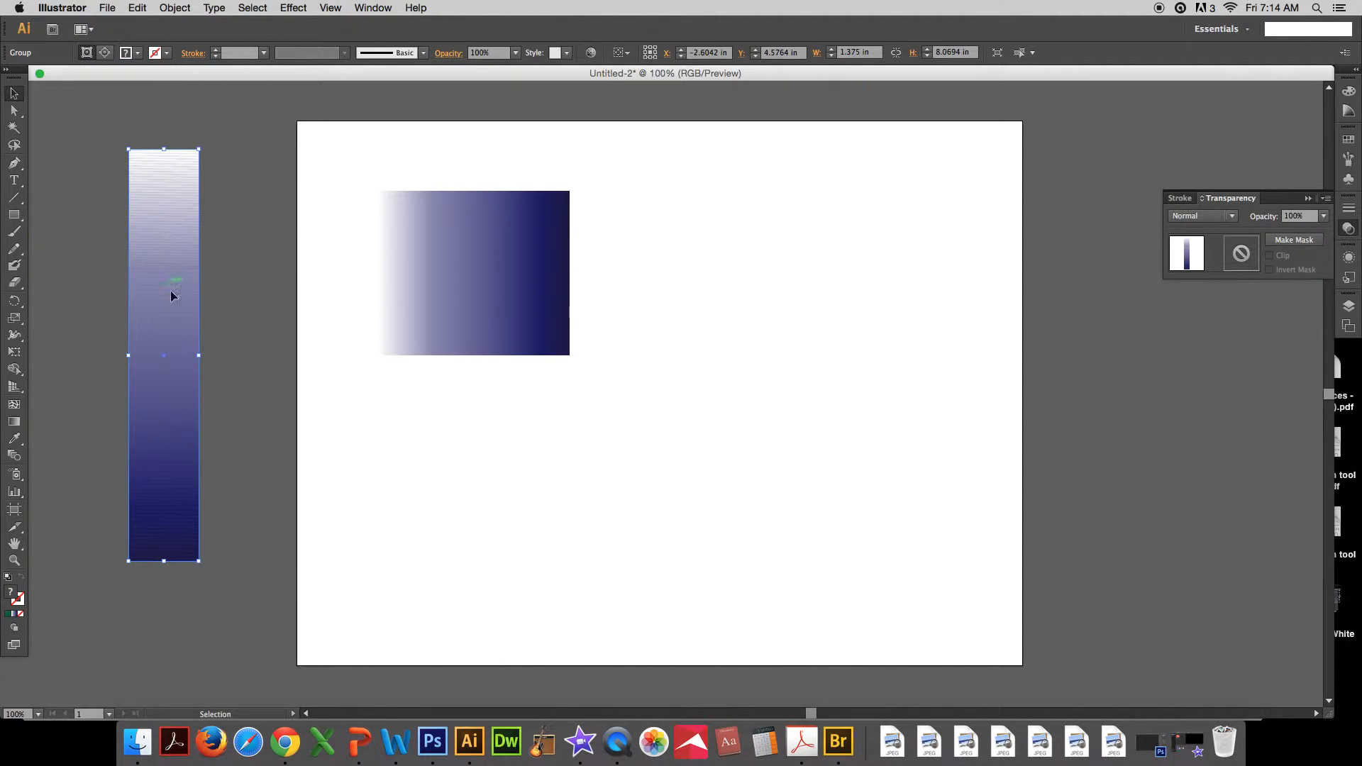
Move the test rectangle about 1 in to the right and sample colors onto it from the surroundings and the strip's lightest band.
{"action": "left_click", "coordinate": [466, 249]}
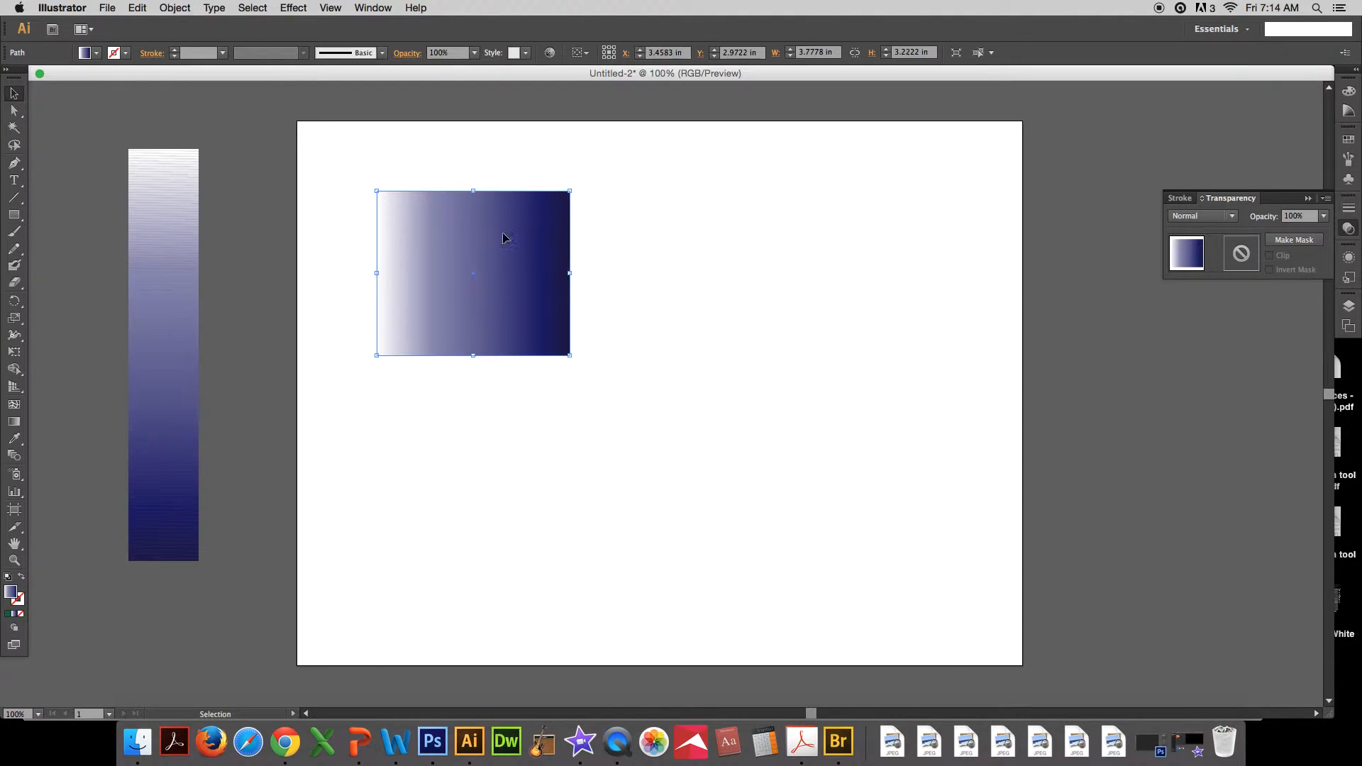
{"action": "left_click_drag", "start_coordinate": [504, 237], "coordinate": [556, 236]}
{"action": "left_click", "coordinate": [14, 438]}
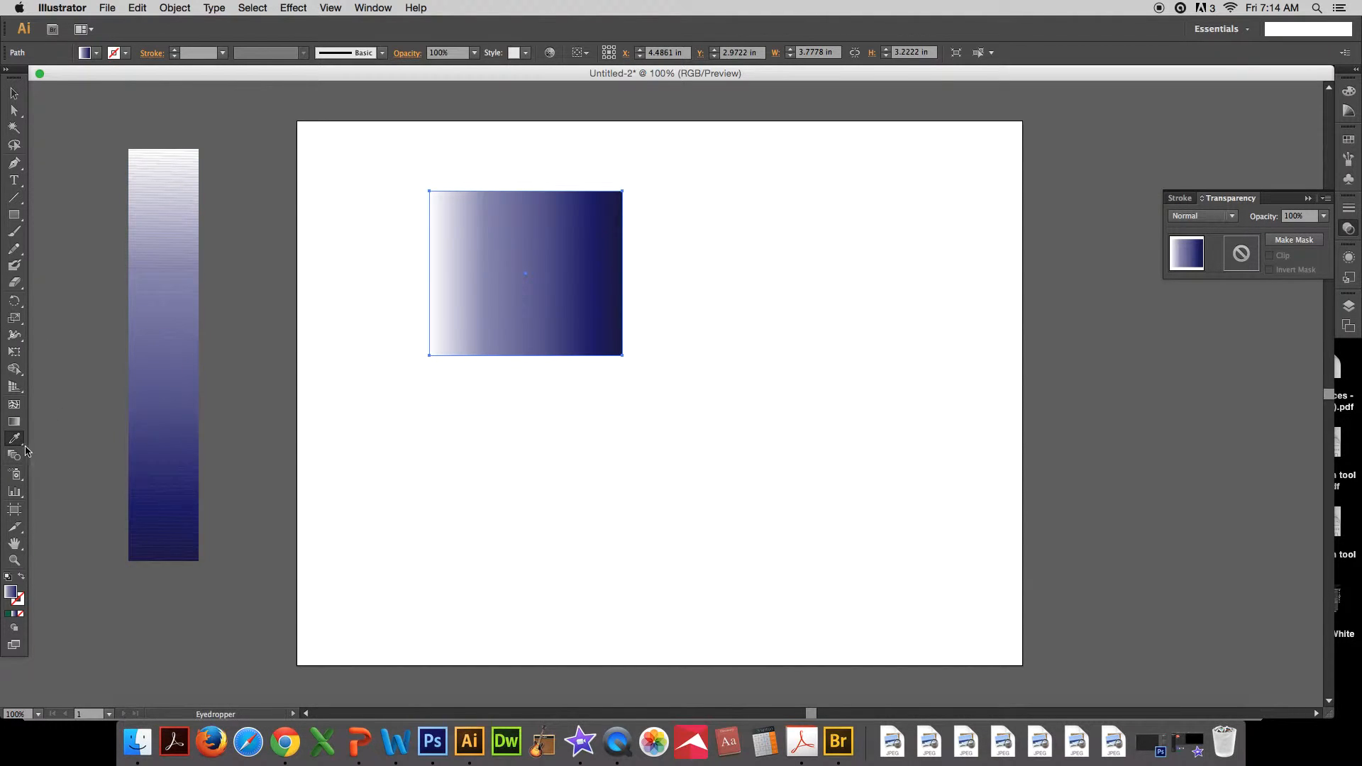
{"action": "left_click", "coordinate": [69, 295]}
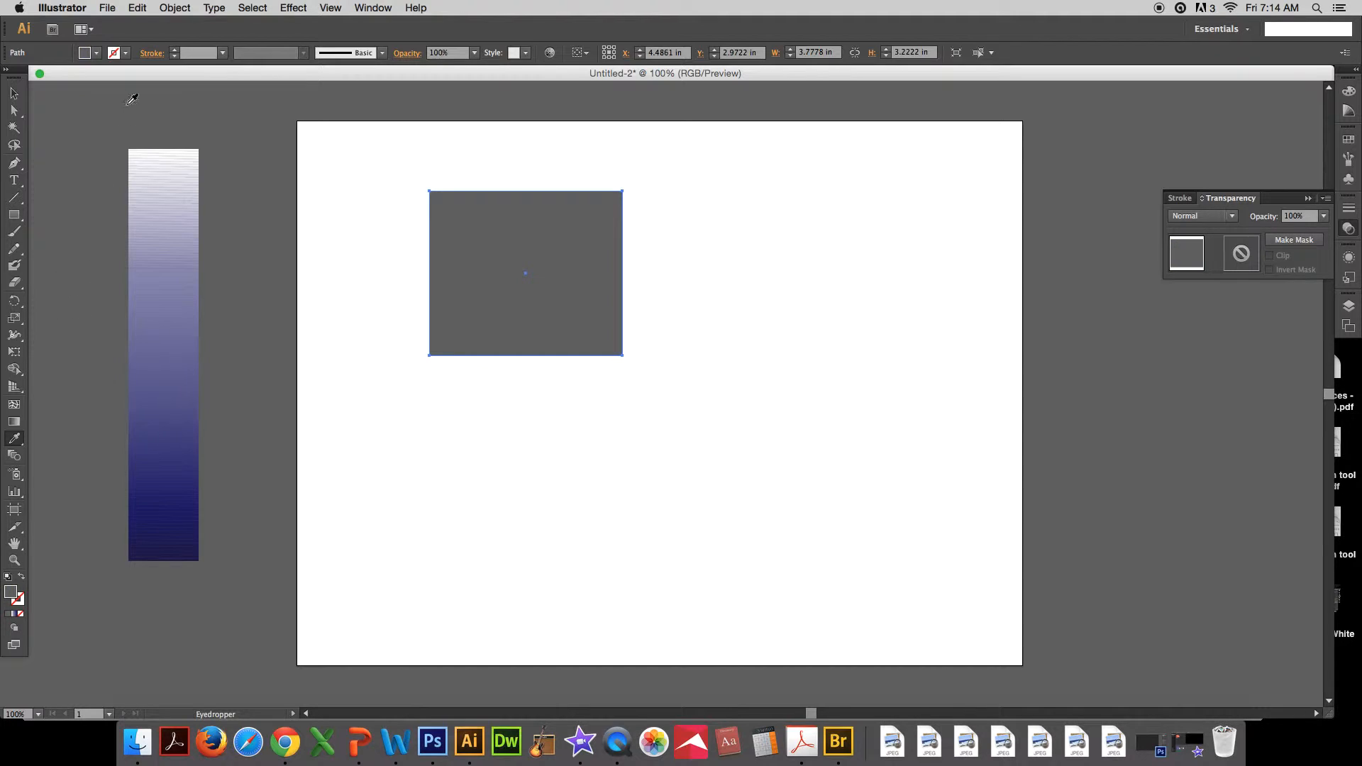
{"action": "left_click", "coordinate": [339, 227]}
{"action": "left_click", "coordinate": [253, 308]}
{"action": "left_click", "coordinate": [152, 152]}
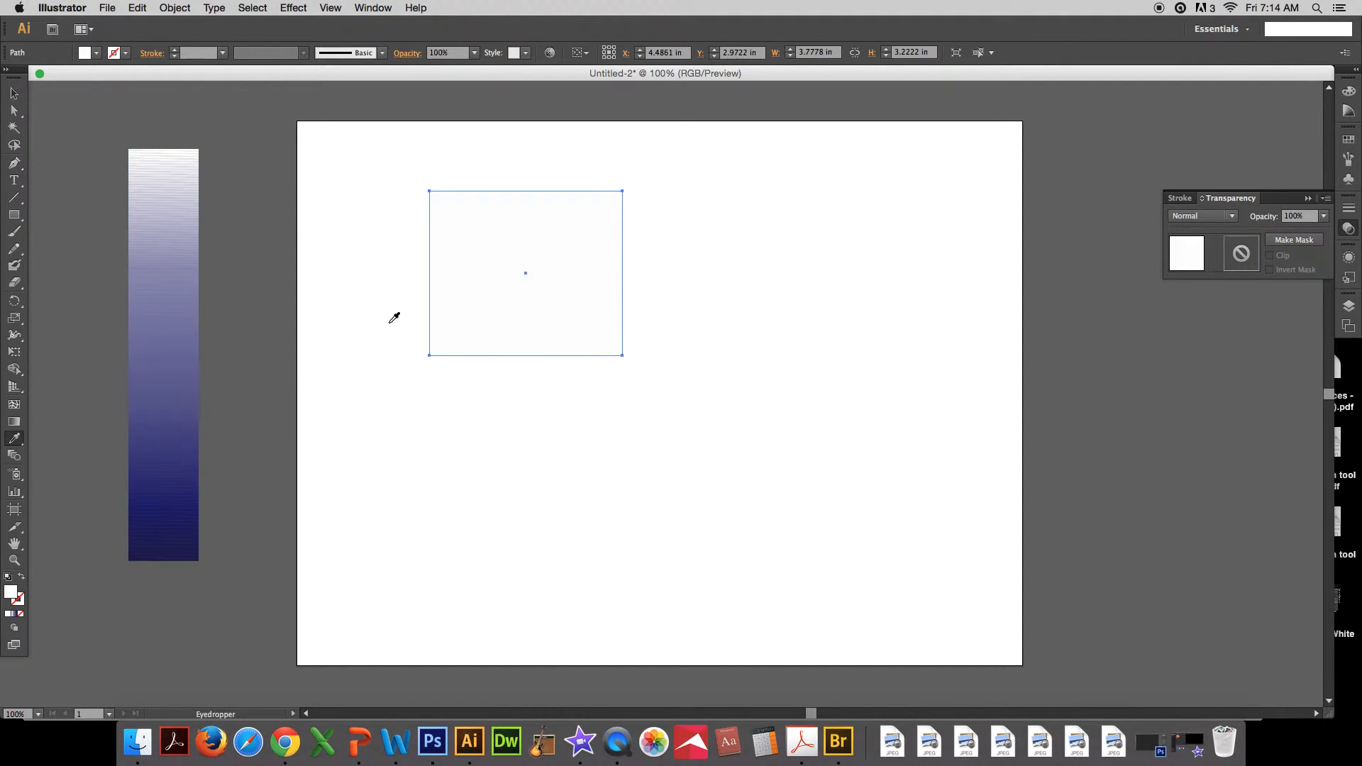
Sample several light and dark bands of the strip onto the test rectangle, finishing with near-white, and delete the rectangle.
{"action": "left_click", "coordinate": [183, 222]}
{"action": "left_click", "coordinate": [188, 475]}
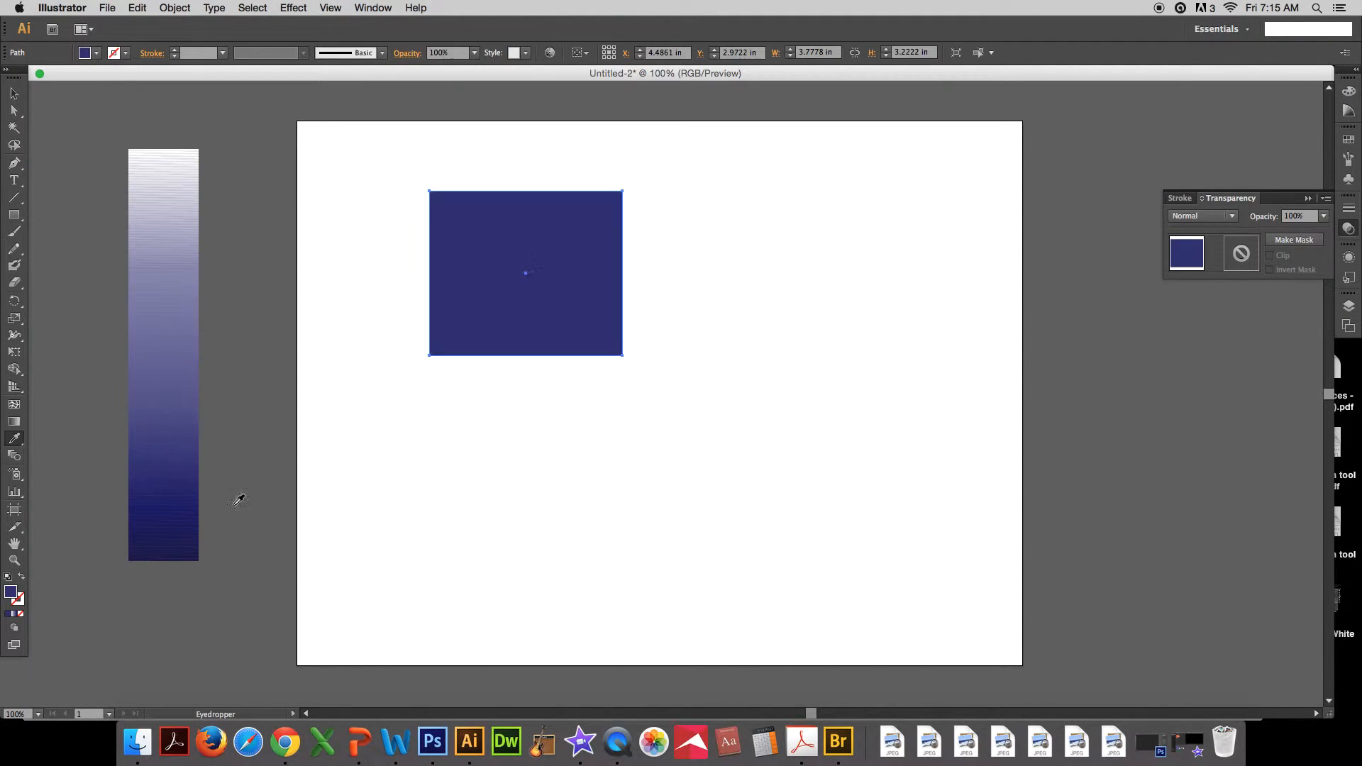
{"action": "left_click", "coordinate": [188, 533]}
{"action": "left_click", "coordinate": [171, 201]}
{"action": "left_click", "coordinate": [181, 282]}
{"action": "left_click", "coordinate": [181, 158]}
{"action": "left_click", "coordinate": [180, 150]}
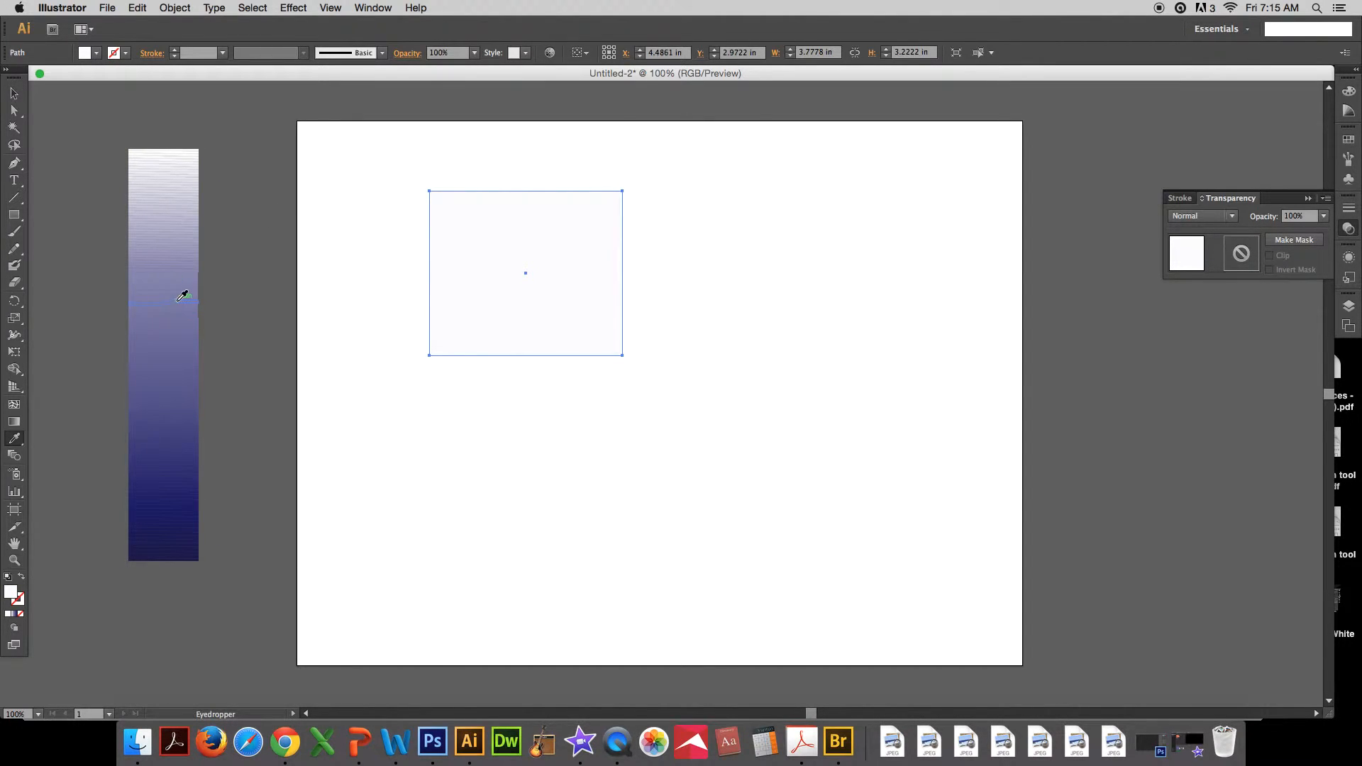
{"action": "key", "text": "v"}
{"action": "key", "text": "Delete"}
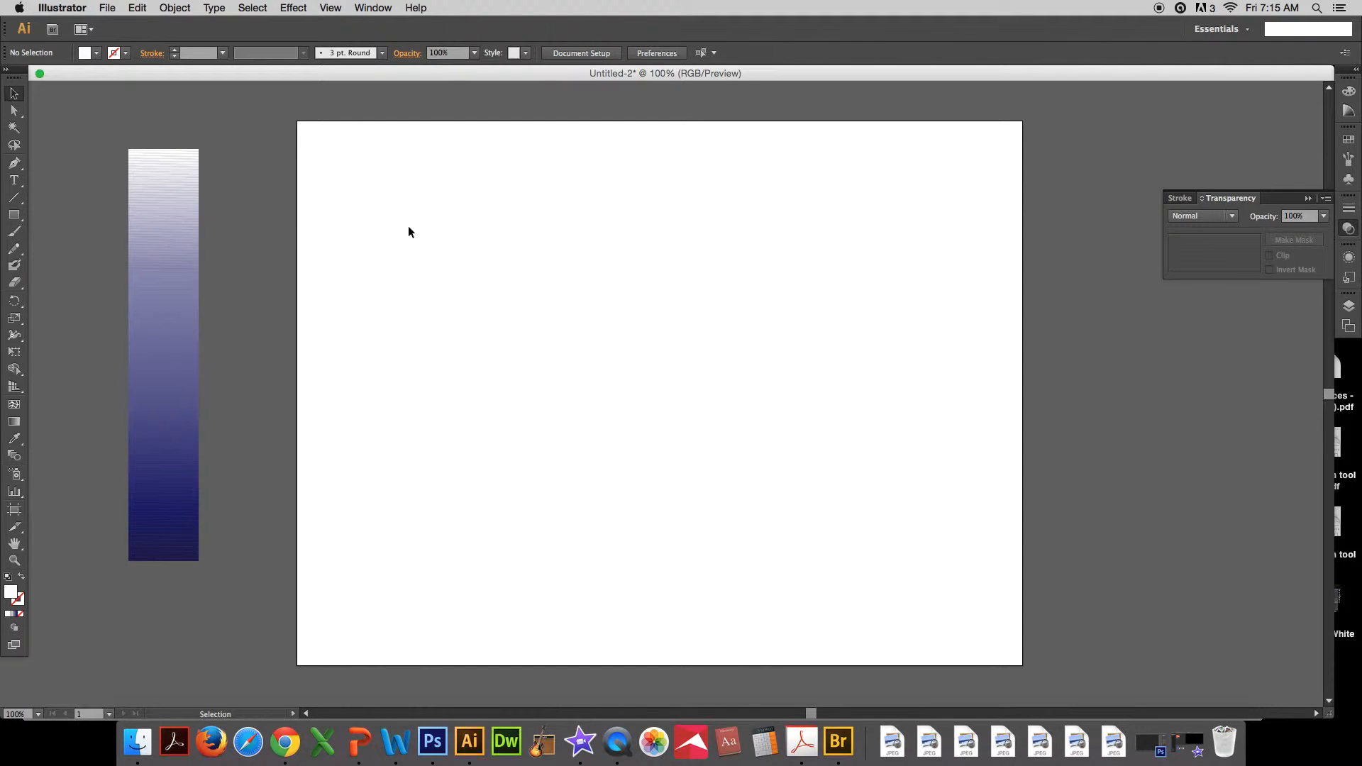
Draw a near-white background rectangle covering the whole artboard, about 14.22 by 10.67 in, and deselect it.
{"action": "left_click", "coordinate": [14, 216]}
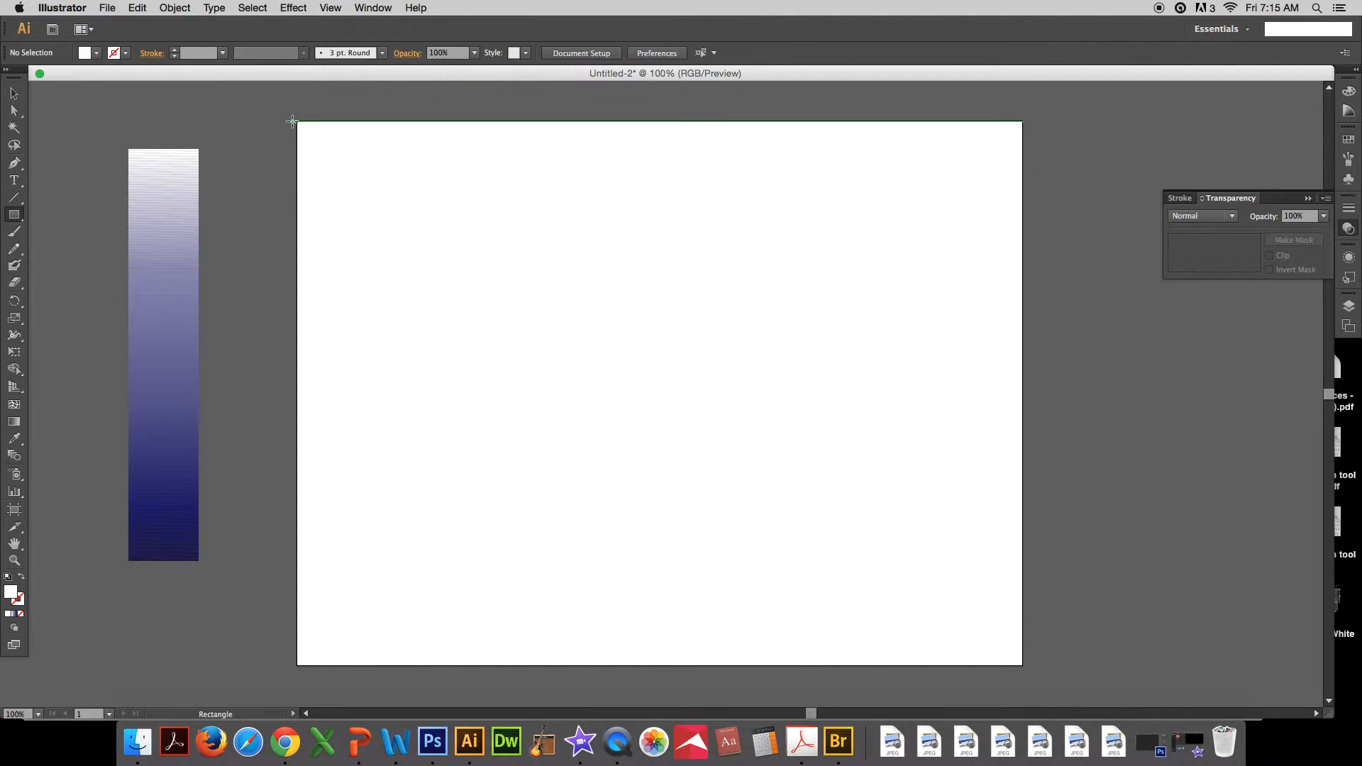
{"action": "left_click_drag", "start_coordinate": [296, 122], "coordinate": [1020, 661]}
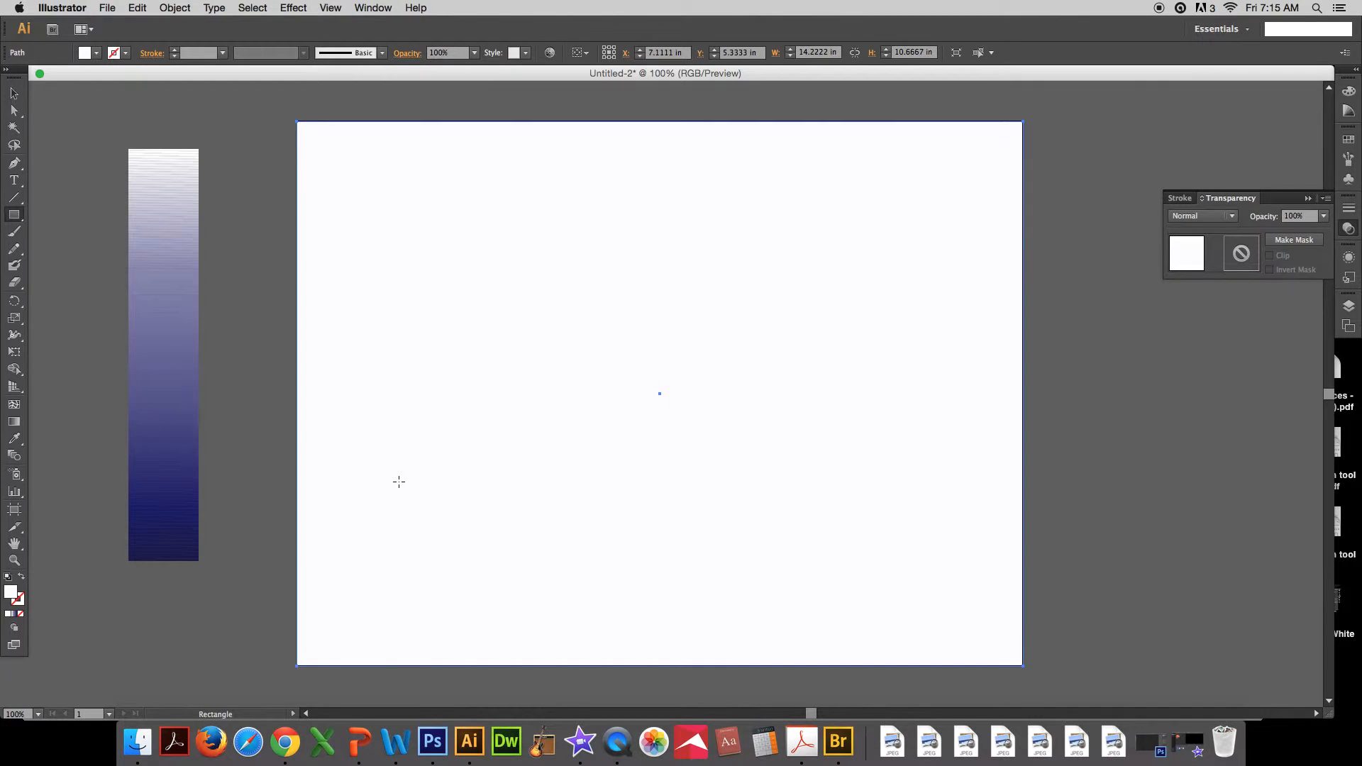
{"action": "key", "text": "i"}
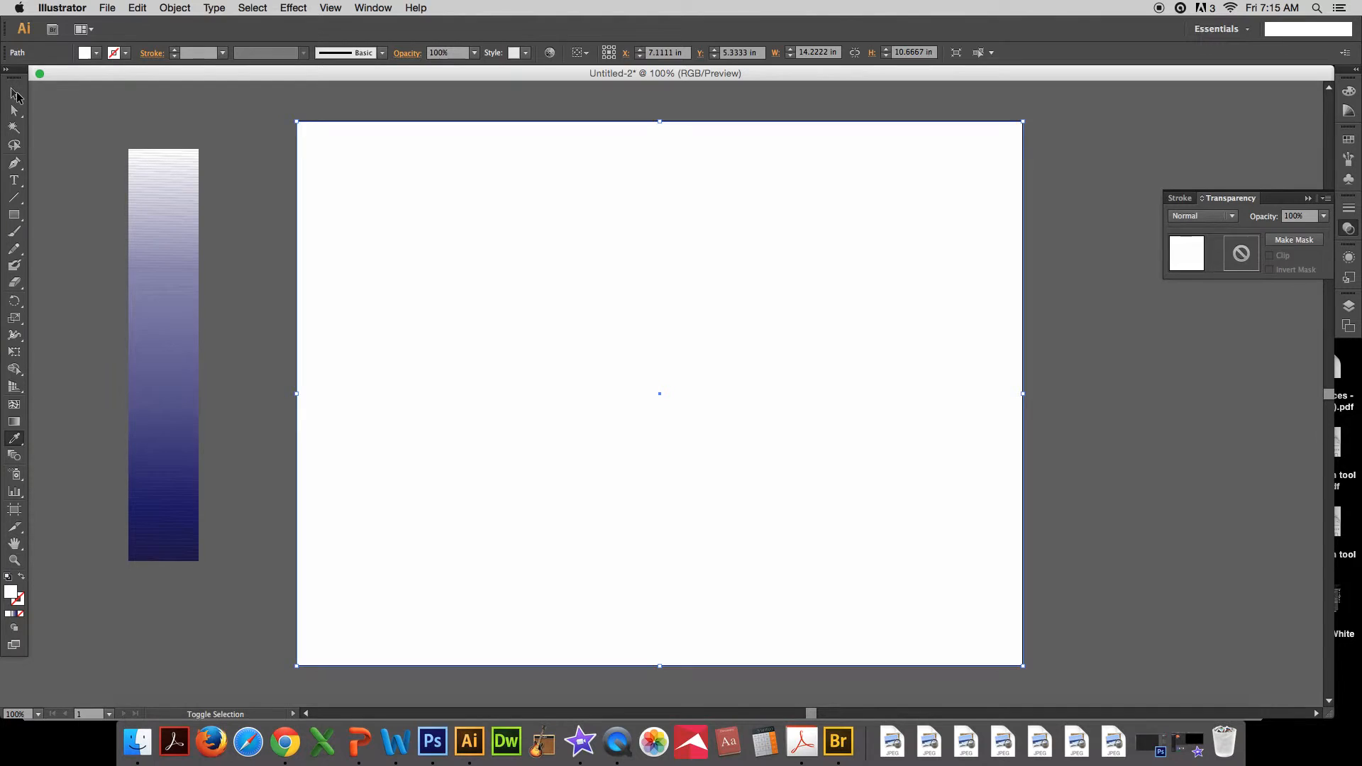
{"action": "key", "text": "super+shift+a"}
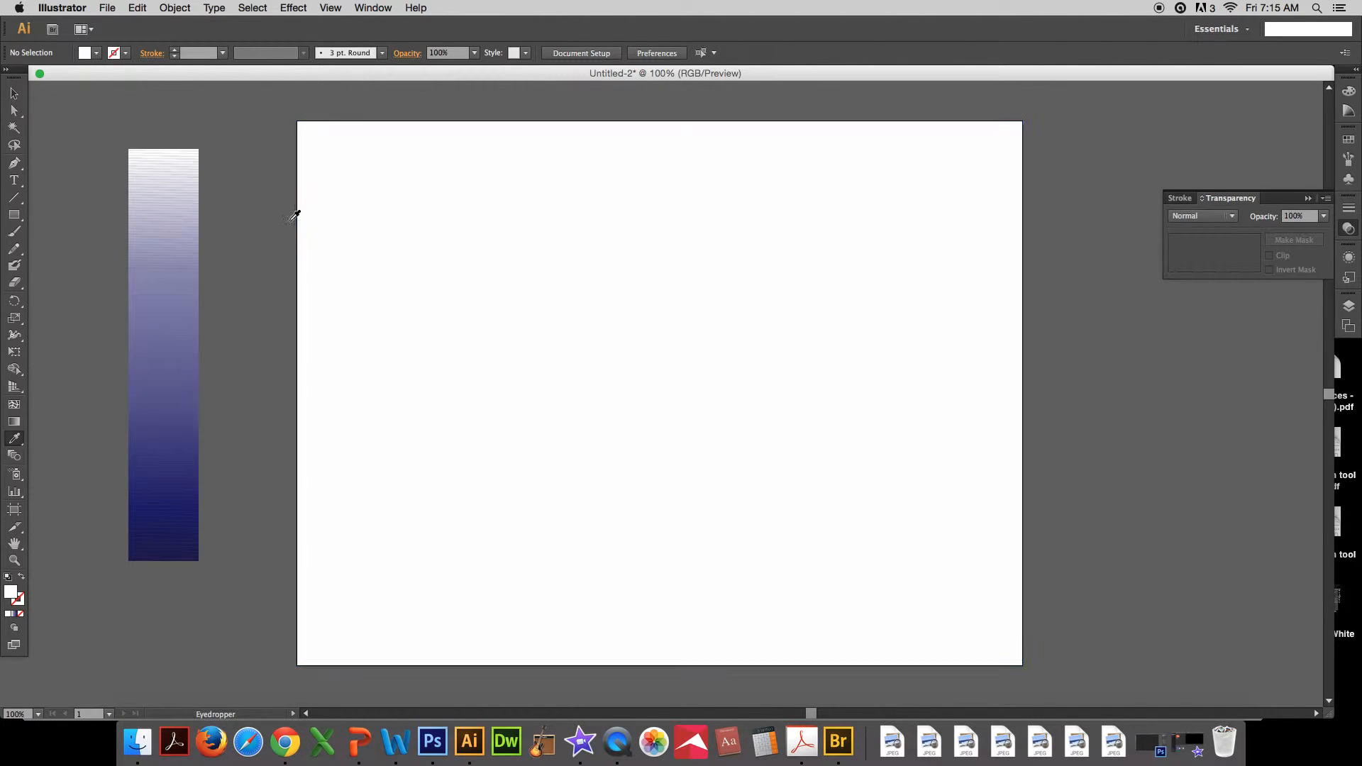
Draw a closed mountain layer with the Pen tool, about 14.22 by 9.67 in, with a smoothly curved ridge and the artboard's bottom corners.
{"action": "left_click", "coordinate": [15, 164]}
{"action": "left_click", "coordinate": [296, 229]}
{"action": "left_click_drag", "start_coordinate": [423, 185], "coordinate": [450, 197]}
{"action": "left_click_drag", "start_coordinate": [509, 229], "coordinate": [551, 226]}
{"action": "left_click_drag", "start_coordinate": [647, 194], "coordinate": [772, 183]}
{"action": "left_click_drag", "start_coordinate": [754, 173], "coordinate": [772, 179]}
{"action": "left_click_drag", "start_coordinate": [824, 206], "coordinate": [959, 221]}
{"action": "left_click_drag", "start_coordinate": [978, 213], "coordinate": [993, 210]}
{"action": "left_click", "coordinate": [1022, 208]}
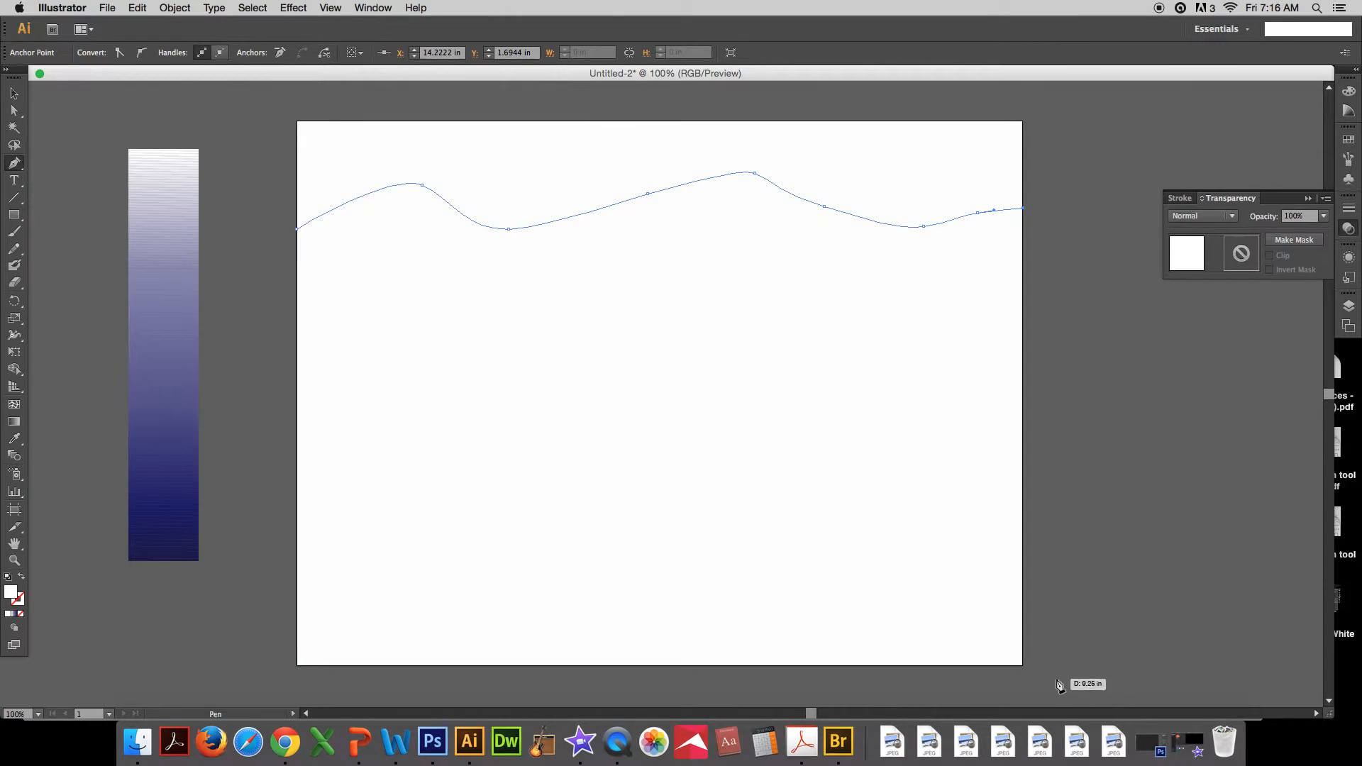
{"action": "left_click", "coordinate": [1022, 665]}
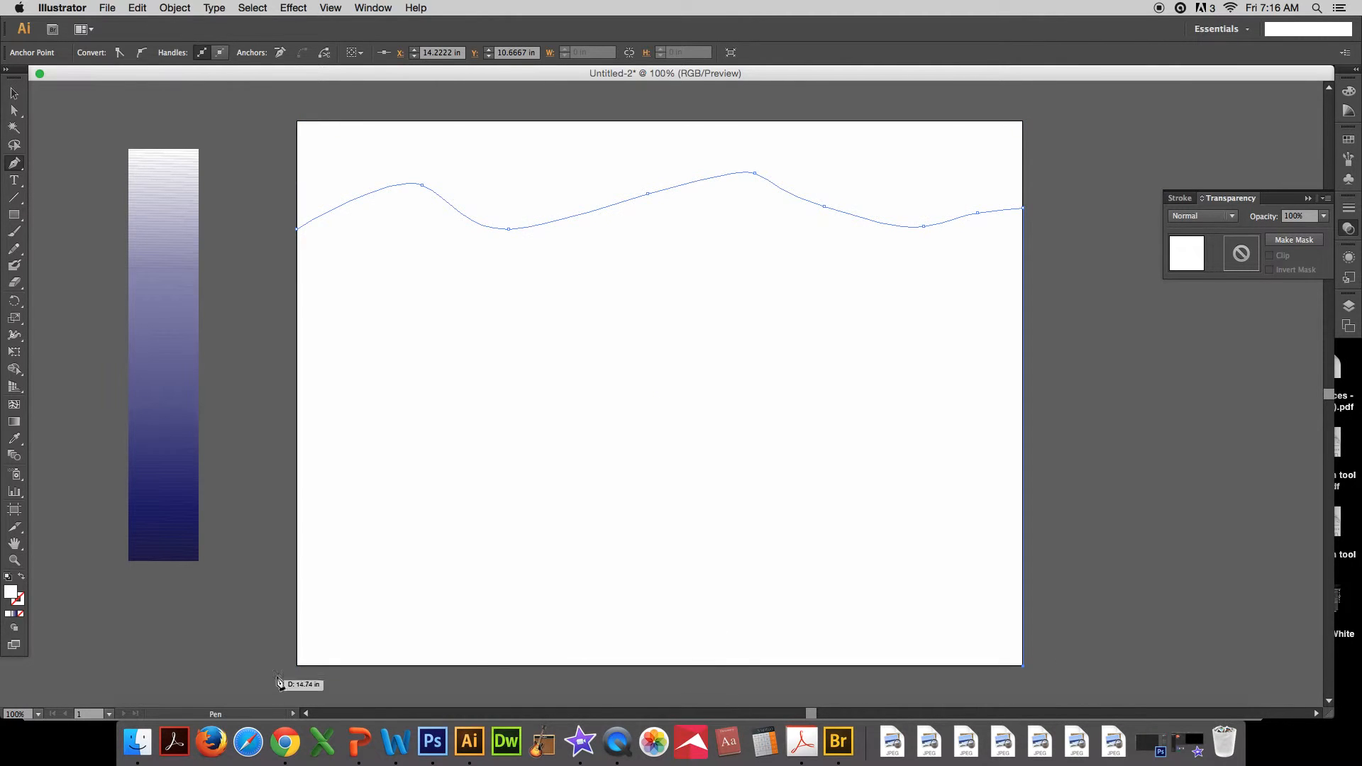
{"action": "left_click", "coordinate": [296, 666]}
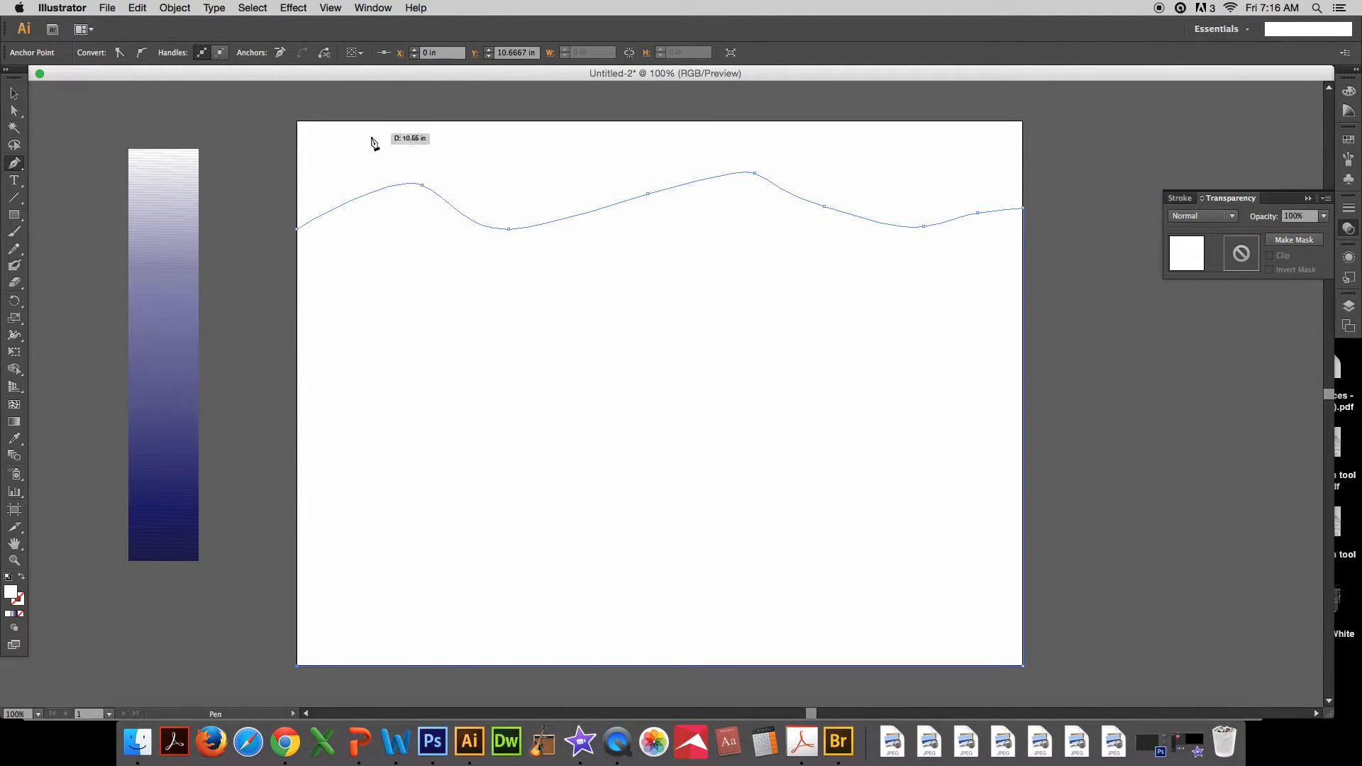
{"action": "left_click", "coordinate": [297, 230]}
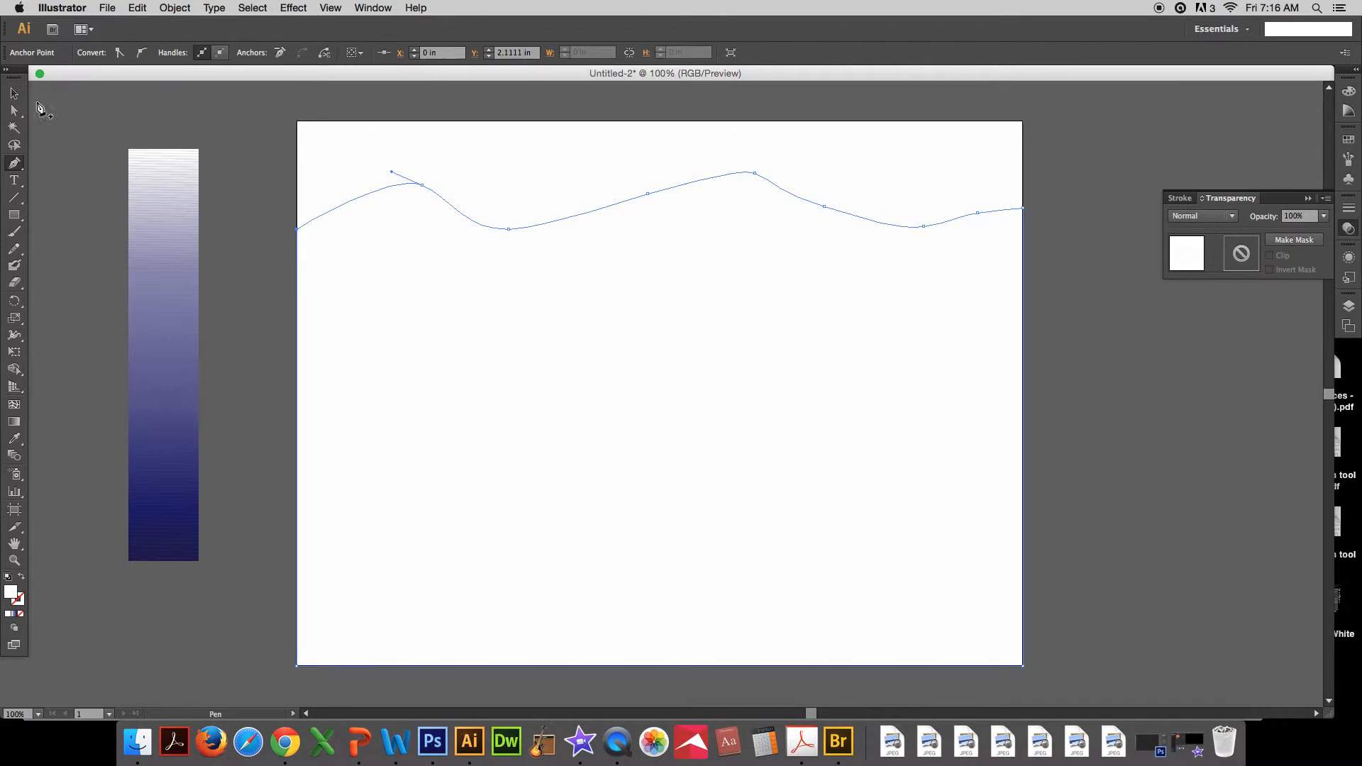
Fill the first mountain layer with a very pale lavender sampled from the gradient strip, deselect it, and select it again.
{"action": "key", "text": "i"}
{"action": "left_click", "coordinate": [185, 175]}
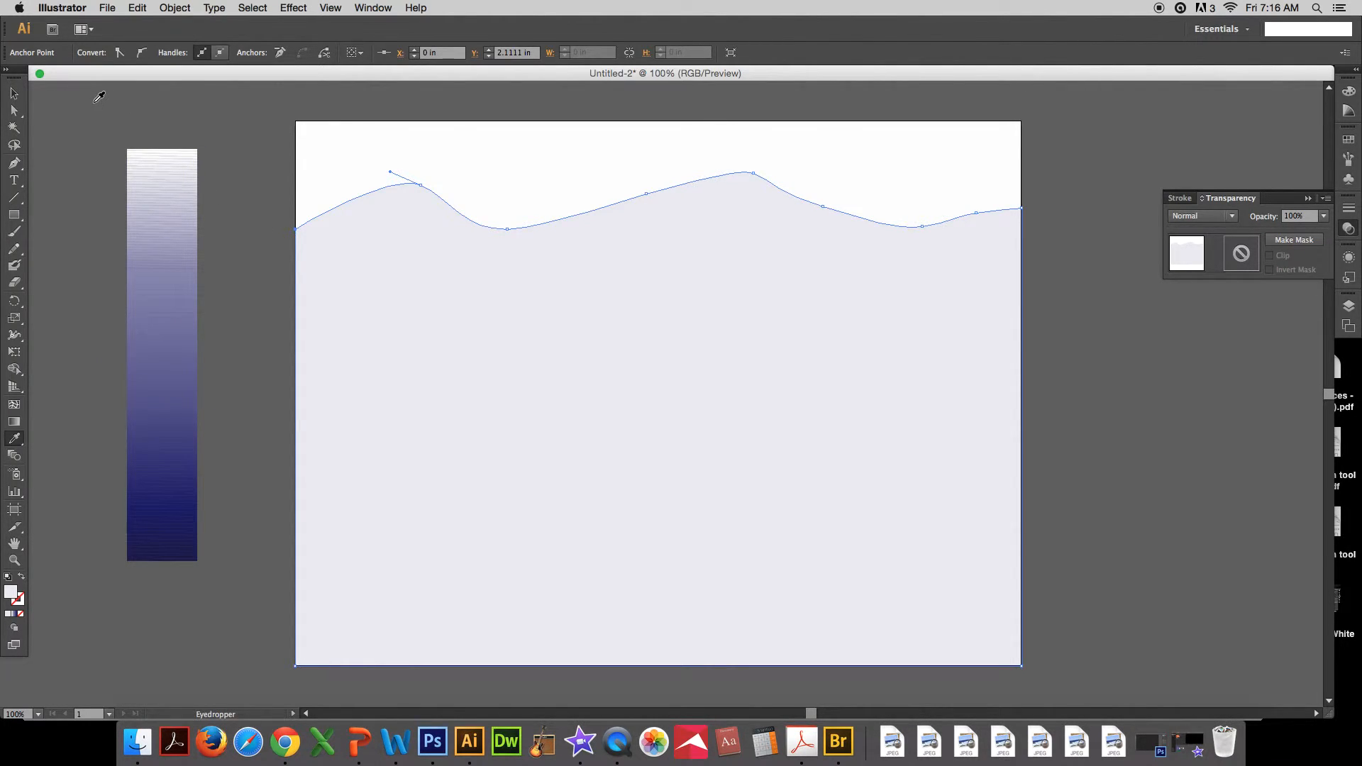
{"action": "key", "text": "super+shift+a"}
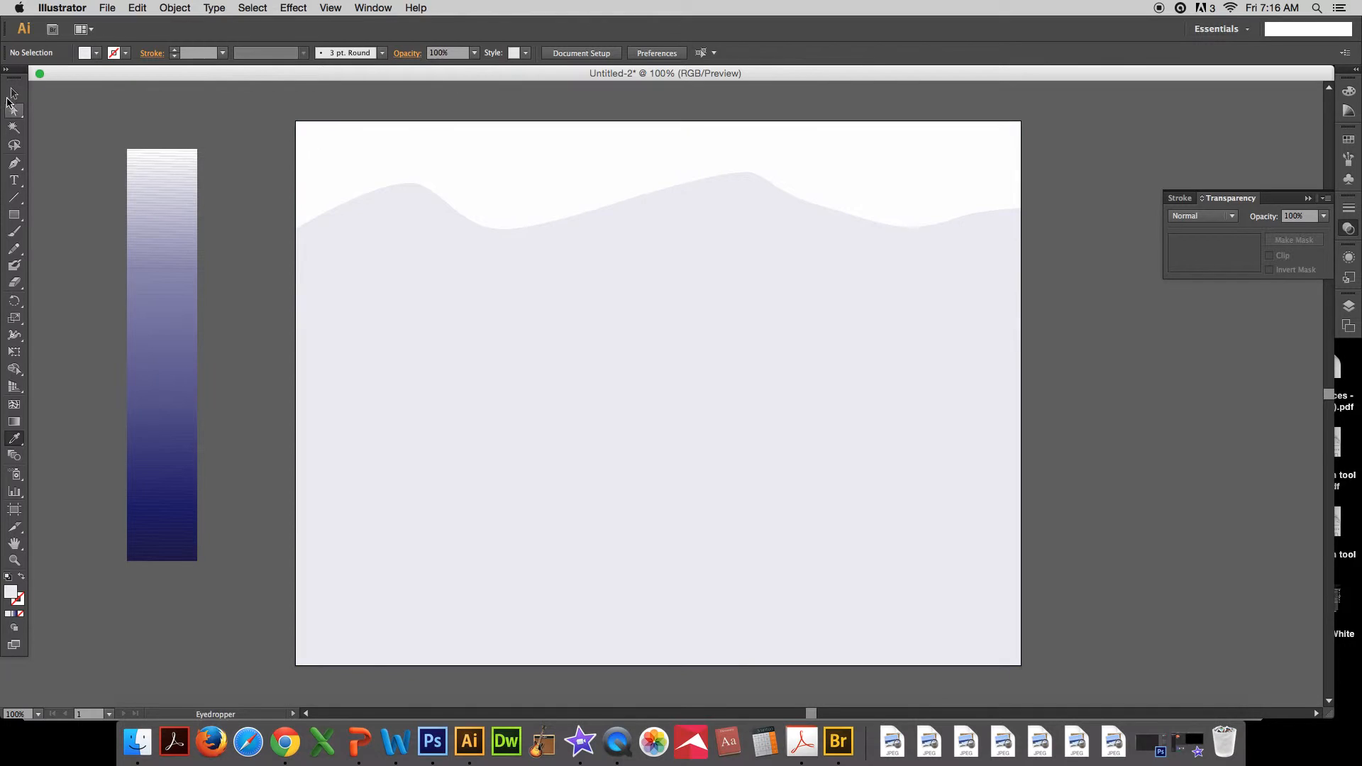
{"action": "left_click", "coordinate": [14, 93]}
{"action": "left_click", "coordinate": [391, 191]}
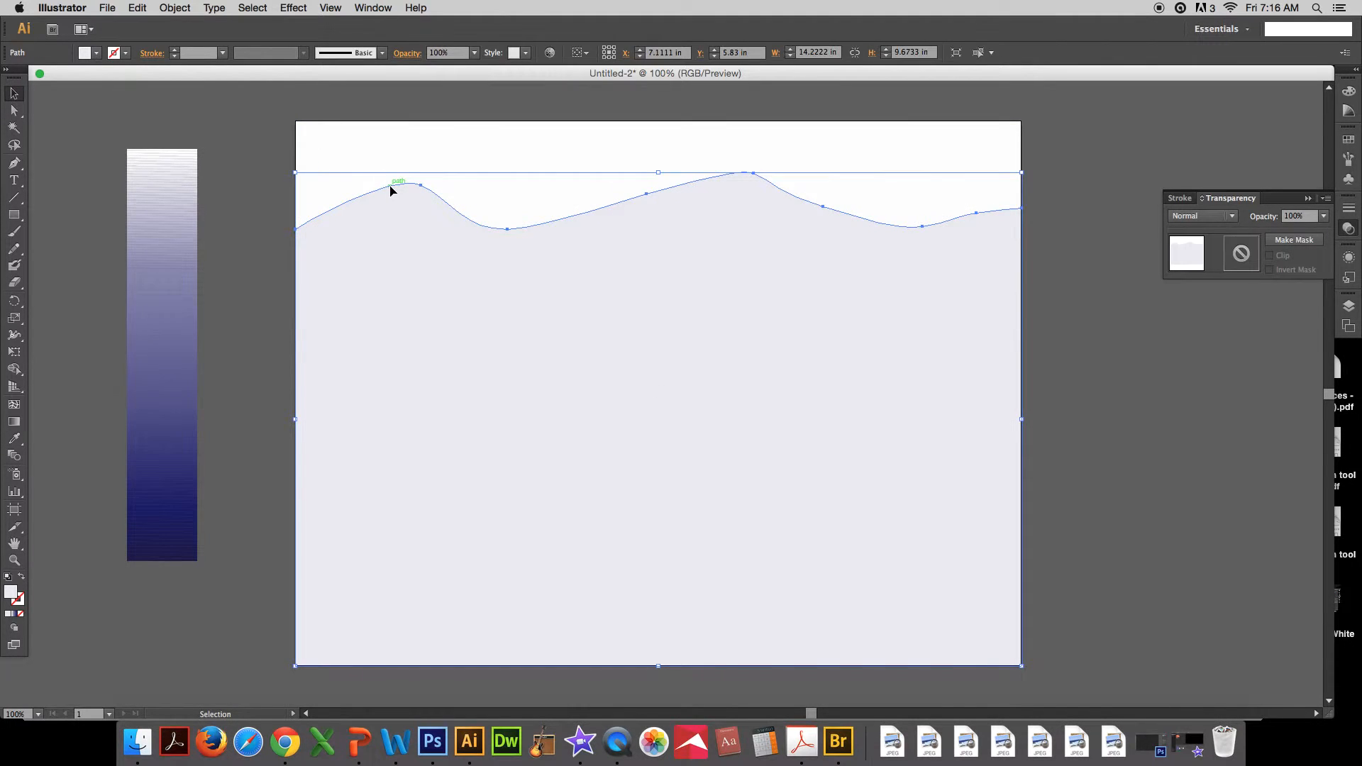
Try the Crystallize tool along the first mountain's ridge and undo the distortion.
{"action": "left_click", "coordinate": [14, 336]}
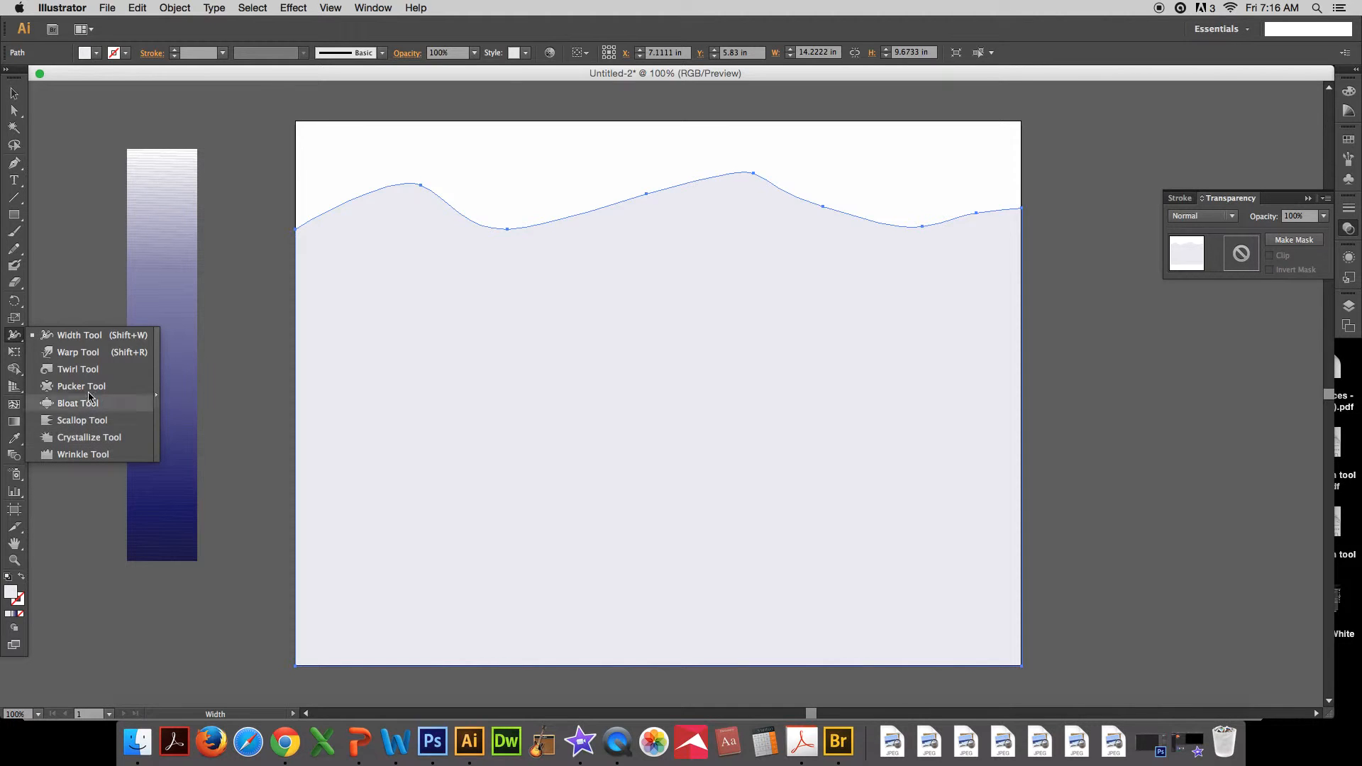
{"action": "left_click", "coordinate": [90, 437]}
{"action": "mouse_move", "coordinate": [411, 167]}
{"action": "left_mouse_down"}
{"action": "mouse_move", "coordinate": [395, 182]}
{"action": "mouse_move", "coordinate": [479, 226]}
{"action": "mouse_move", "coordinate": [547, 227]}
{"action": "mouse_move", "coordinate": [596, 206]}
{"action": "mouse_move", "coordinate": [750, 190]}
{"action": "left_mouse_up"}
{"action": "key", "text": "super+z"}
{"action": "key", "text": "super+z"}
{"action": "key", "text": "super+z"}
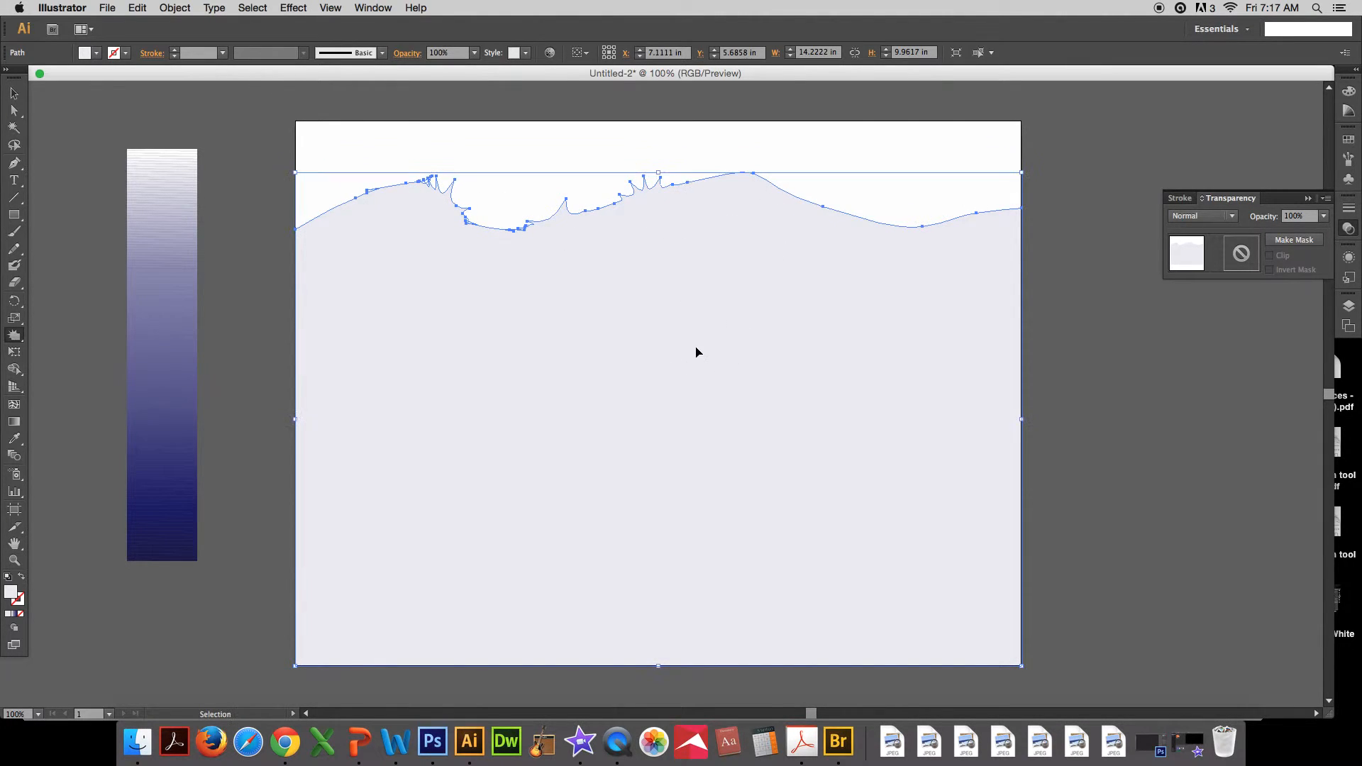
{"action": "key", "text": "super+z"}
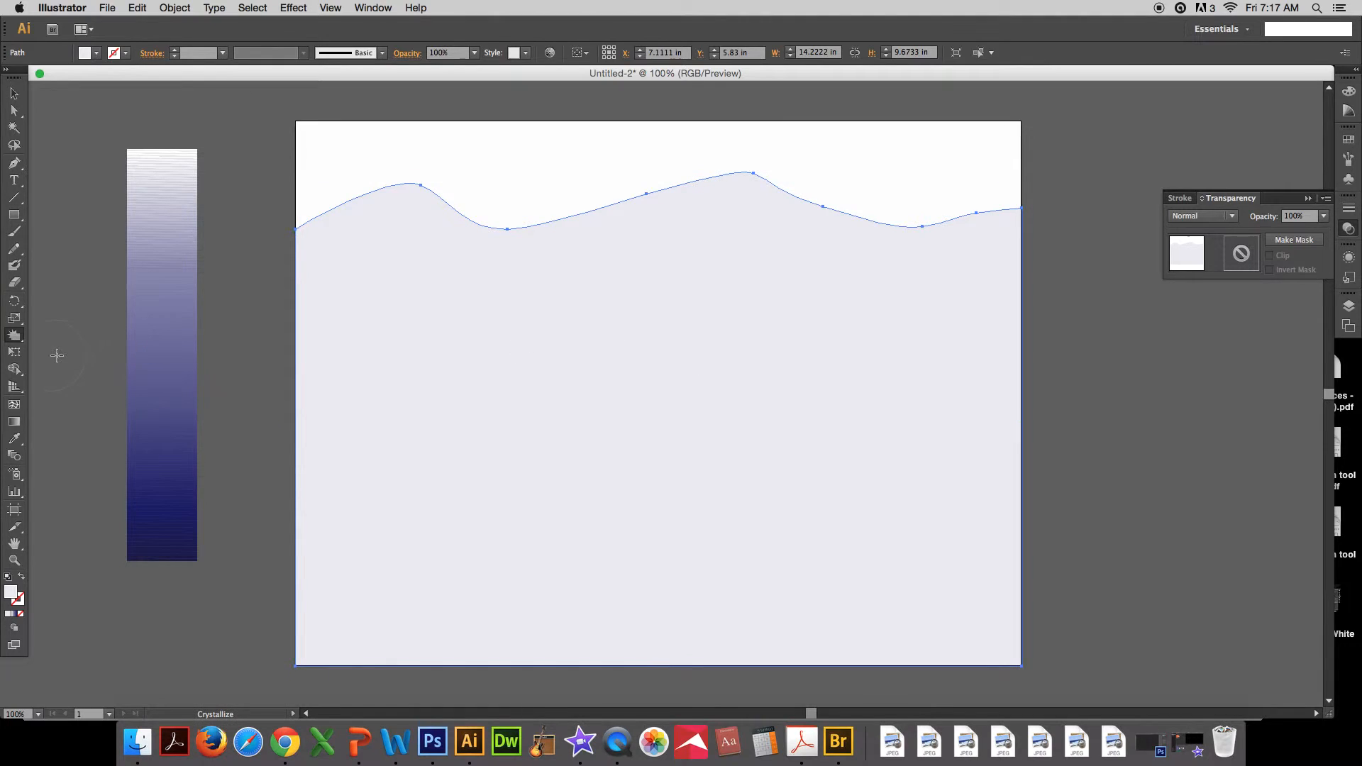
Roughen the first mountain's entire ridge with the Wrinkle tool and deselect the shape.
{"action": "mouse_move", "coordinate": [14, 335]}
{"action": "left_mouse_down"}
{"action": "mouse_move", "coordinate": [68, 397]}
{"action": "mouse_move", "coordinate": [79, 447]}
{"action": "left_mouse_up"}
{"action": "mouse_move", "coordinate": [377, 206]}
{"action": "left_mouse_down"}
{"action": "mouse_move", "coordinate": [383, 194]}
{"action": "mouse_move", "coordinate": [484, 227]}
{"action": "mouse_move", "coordinate": [422, 206]}
{"action": "left_mouse_up"}
{"action": "left_click_drag", "start_coordinate": [556, 222], "coordinate": [760, 173]}
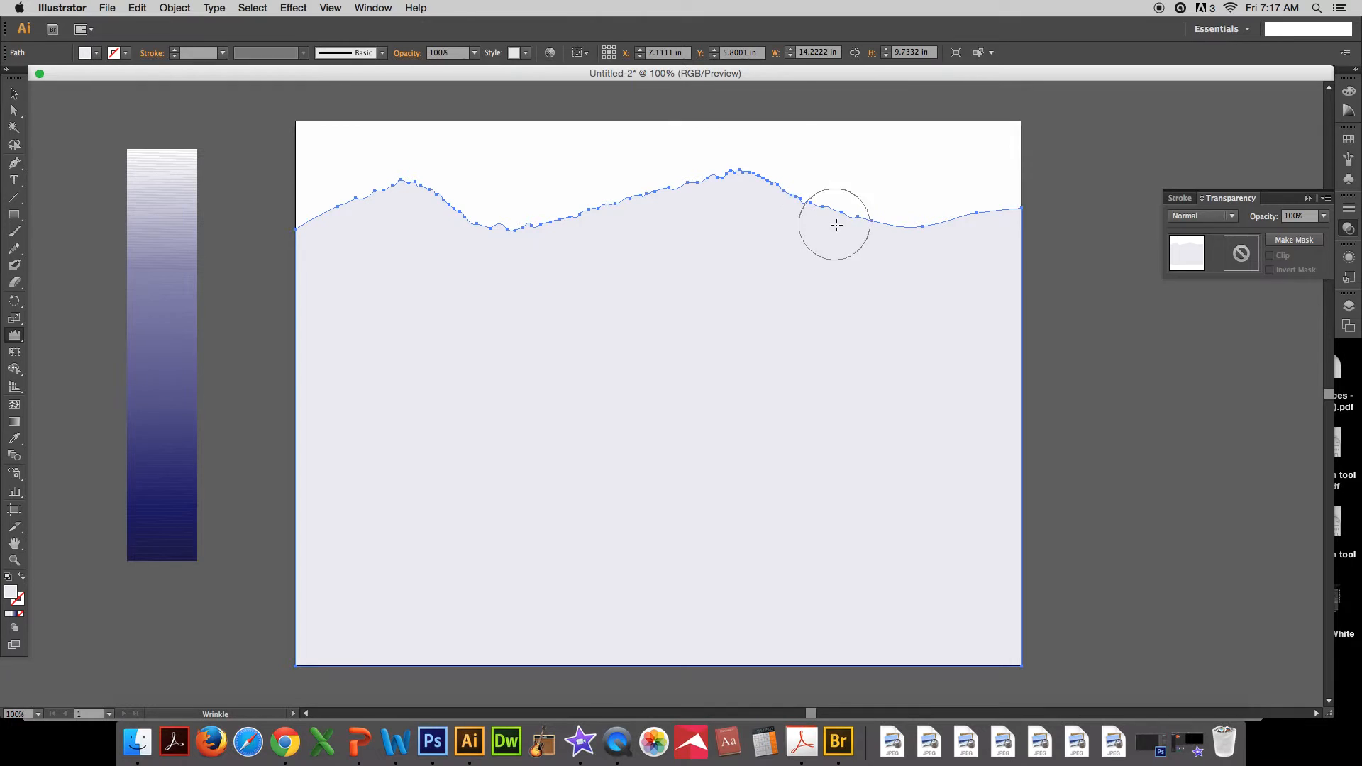
{"action": "left_click_drag", "start_coordinate": [888, 230], "coordinate": [1010, 211]}
{"action": "mouse_move", "coordinate": [305, 228]}
{"action": "left_mouse_down"}
{"action": "mouse_move", "coordinate": [391, 211]}
{"action": "mouse_move", "coordinate": [379, 205]}
{"action": "mouse_move", "coordinate": [561, 263]}
{"action": "mouse_move", "coordinate": [633, 205]}
{"action": "left_mouse_up"}
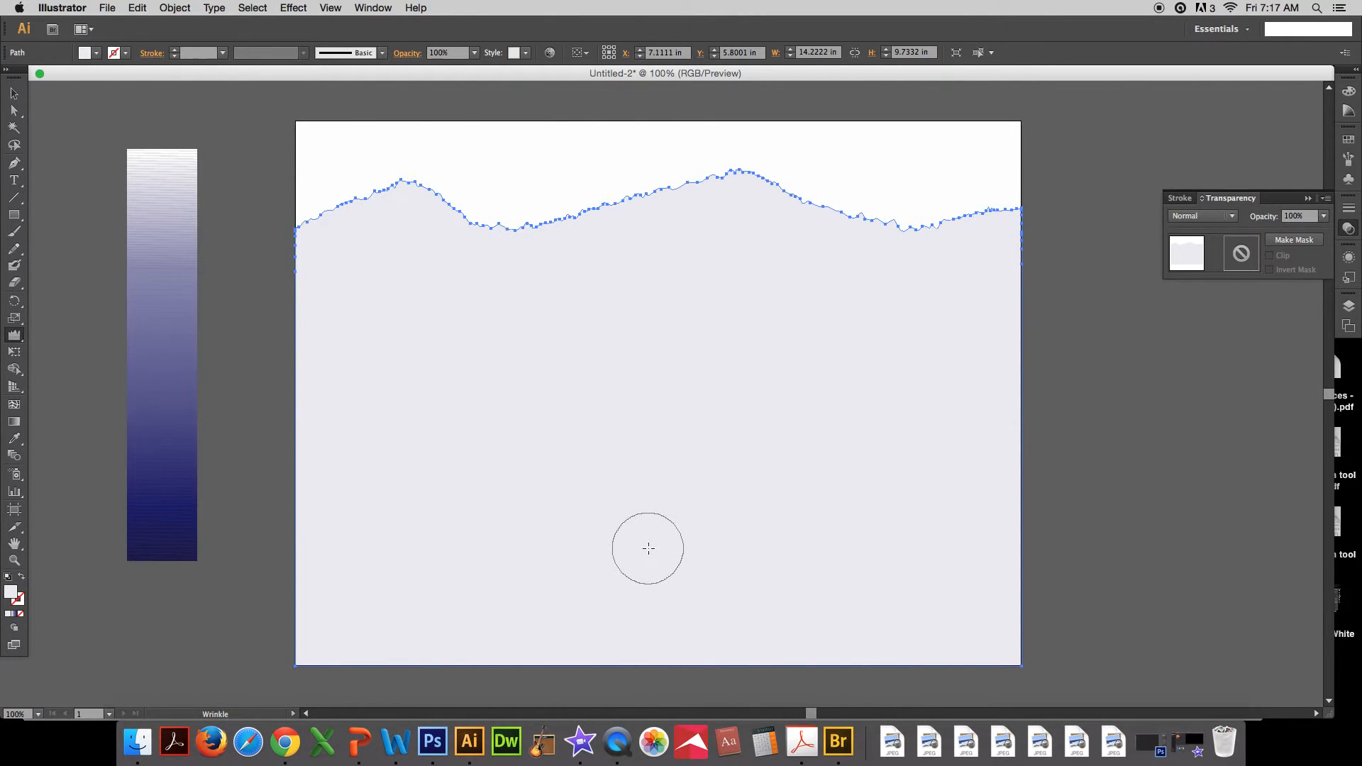
{"action": "key", "text": "super+shift+a"}
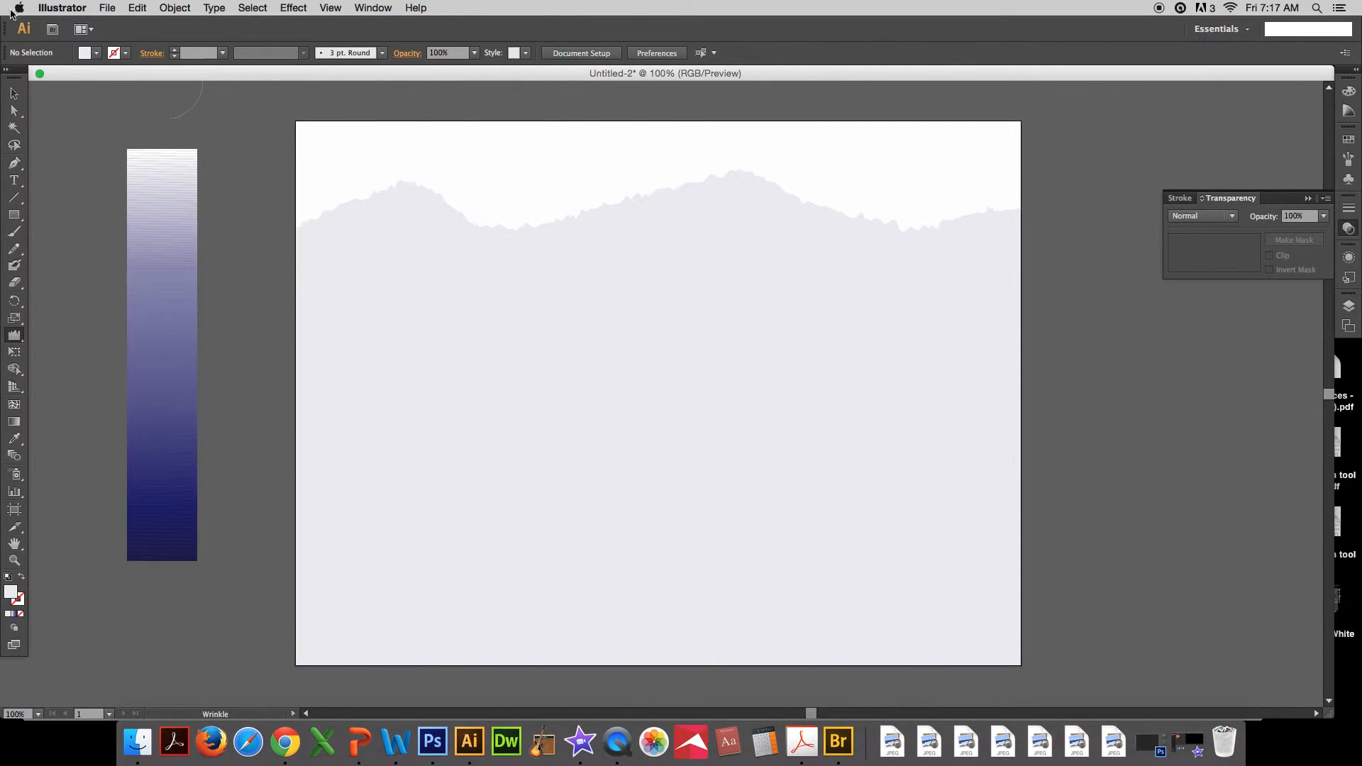
{"action": "left_click", "coordinate": [15, 94]}
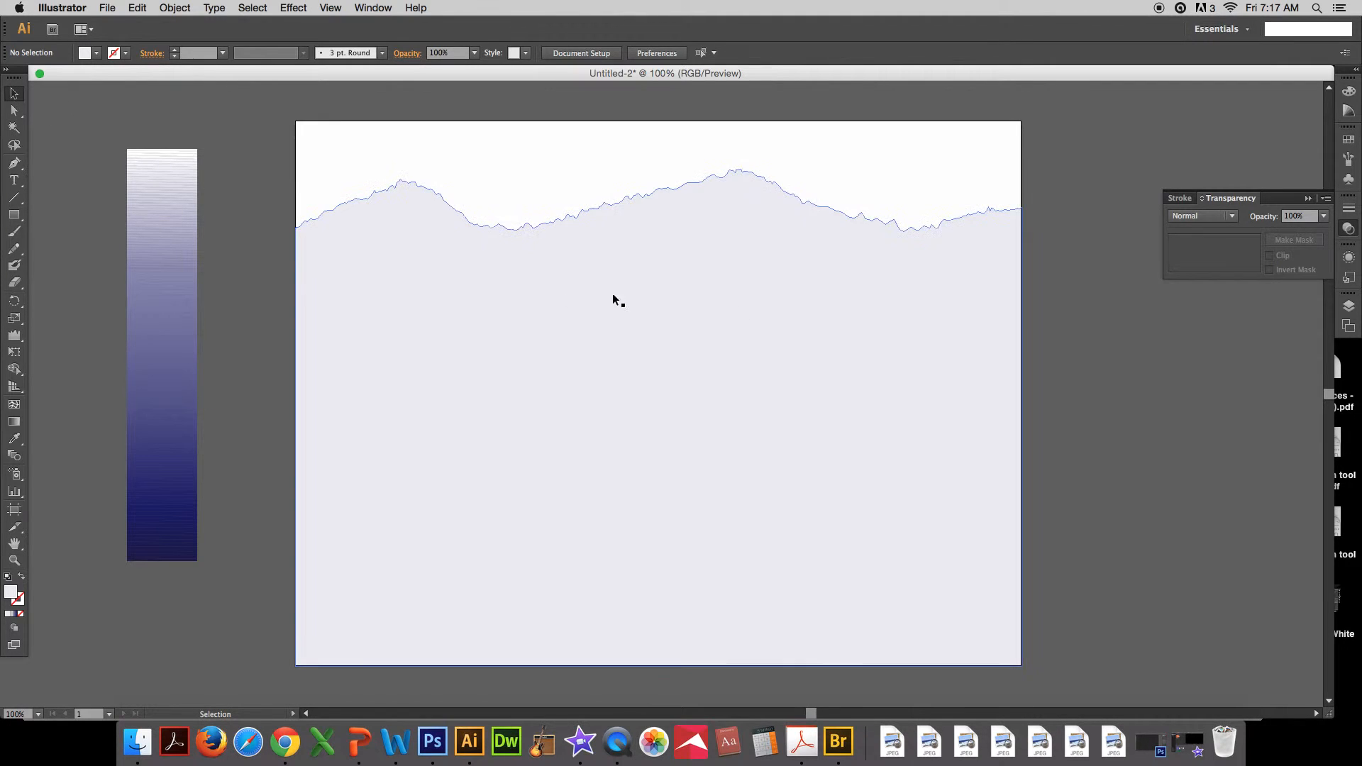
Draw a second closed mountain layer below the first ridge with the Pen tool, about 14.22 by 8.08 in, with several peaks.
{"action": "left_click", "coordinate": [15, 163]}
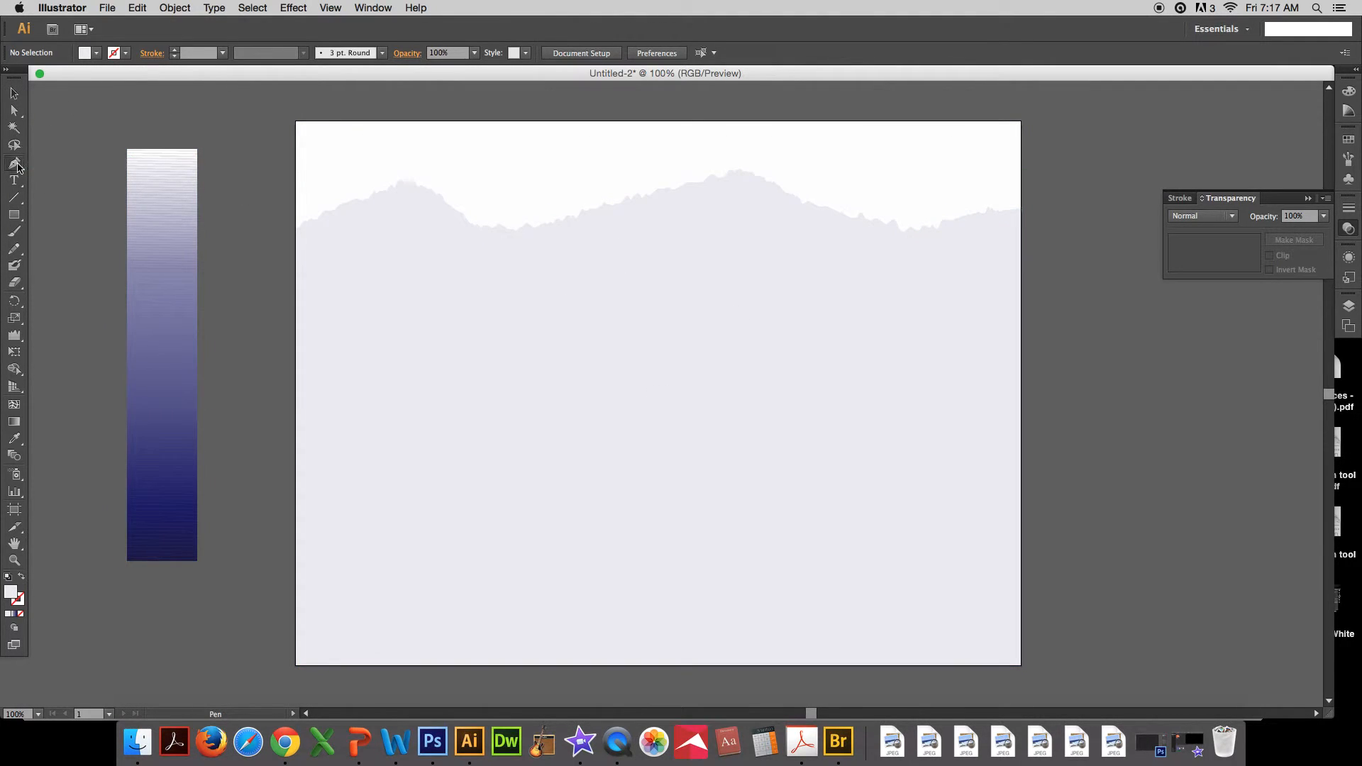
{"action": "left_click", "coordinate": [295, 296]}
{"action": "left_click", "coordinate": [409, 267]}
{"action": "left_click", "coordinate": [488, 296]}
{"action": "left_click", "coordinate": [557, 310]}
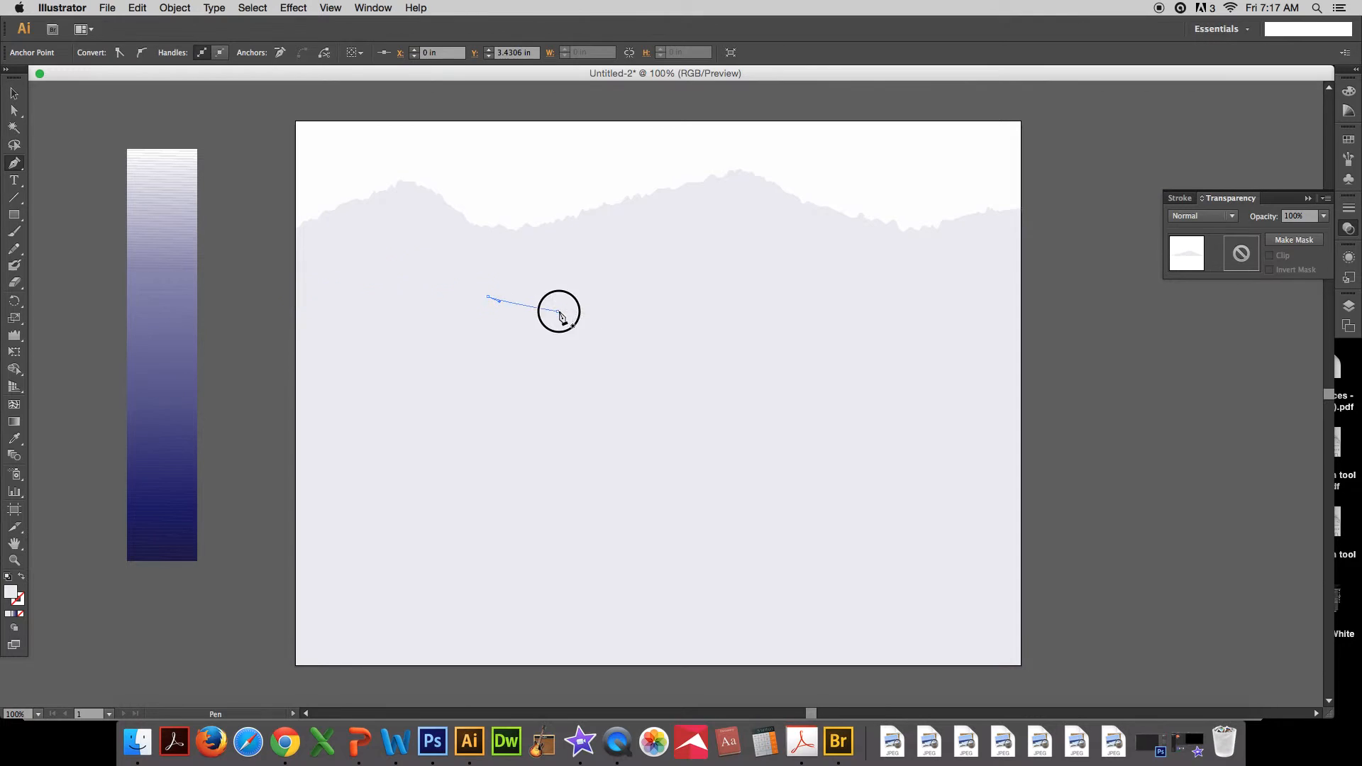
{"action": "left_click", "coordinate": [621, 253]}
{"action": "left_click", "coordinate": [685, 283]}
{"action": "left_click", "coordinate": [727, 298]}
{"action": "left_click", "coordinate": [821, 270]}
{"action": "left_click", "coordinate": [874, 293]}
{"action": "left_click", "coordinate": [944, 270]}
{"action": "left_click", "coordinate": [1021, 274]}
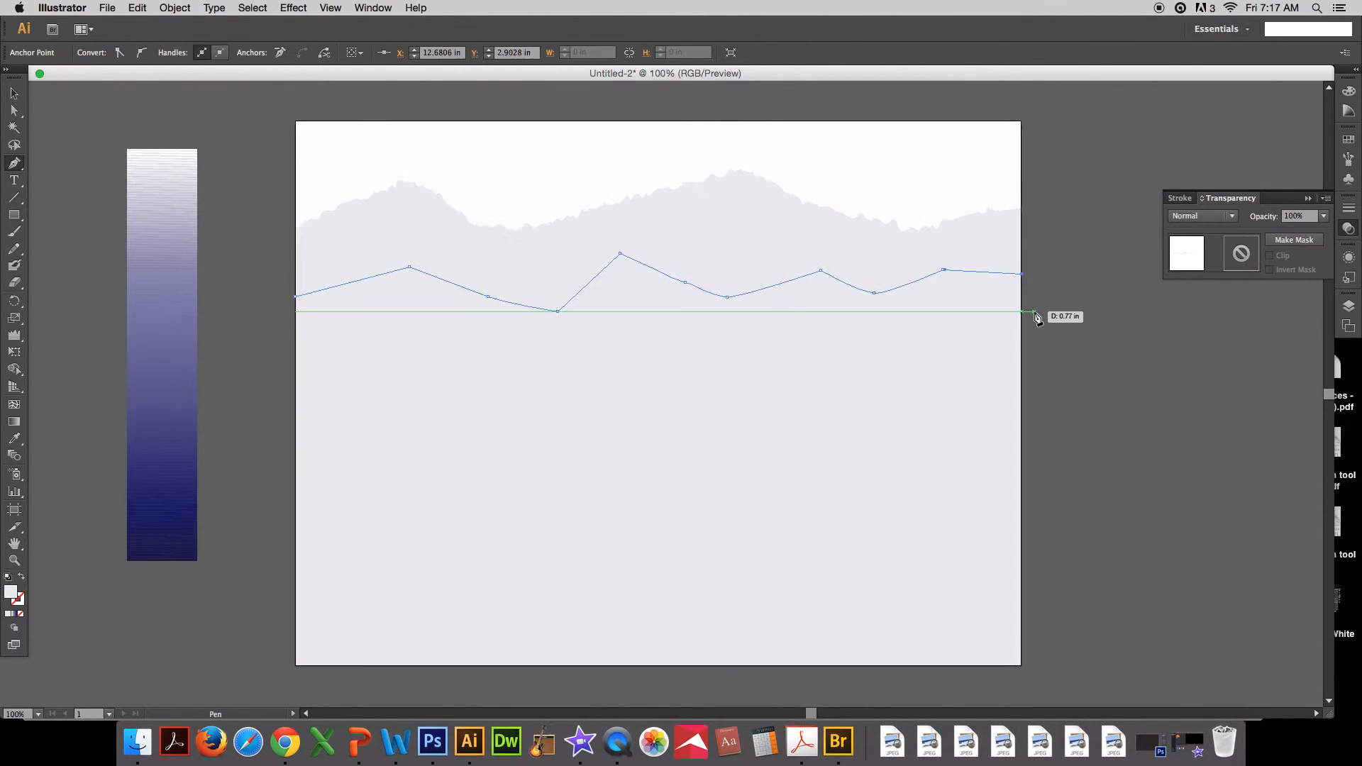
{"action": "left_click", "coordinate": [1021, 665]}
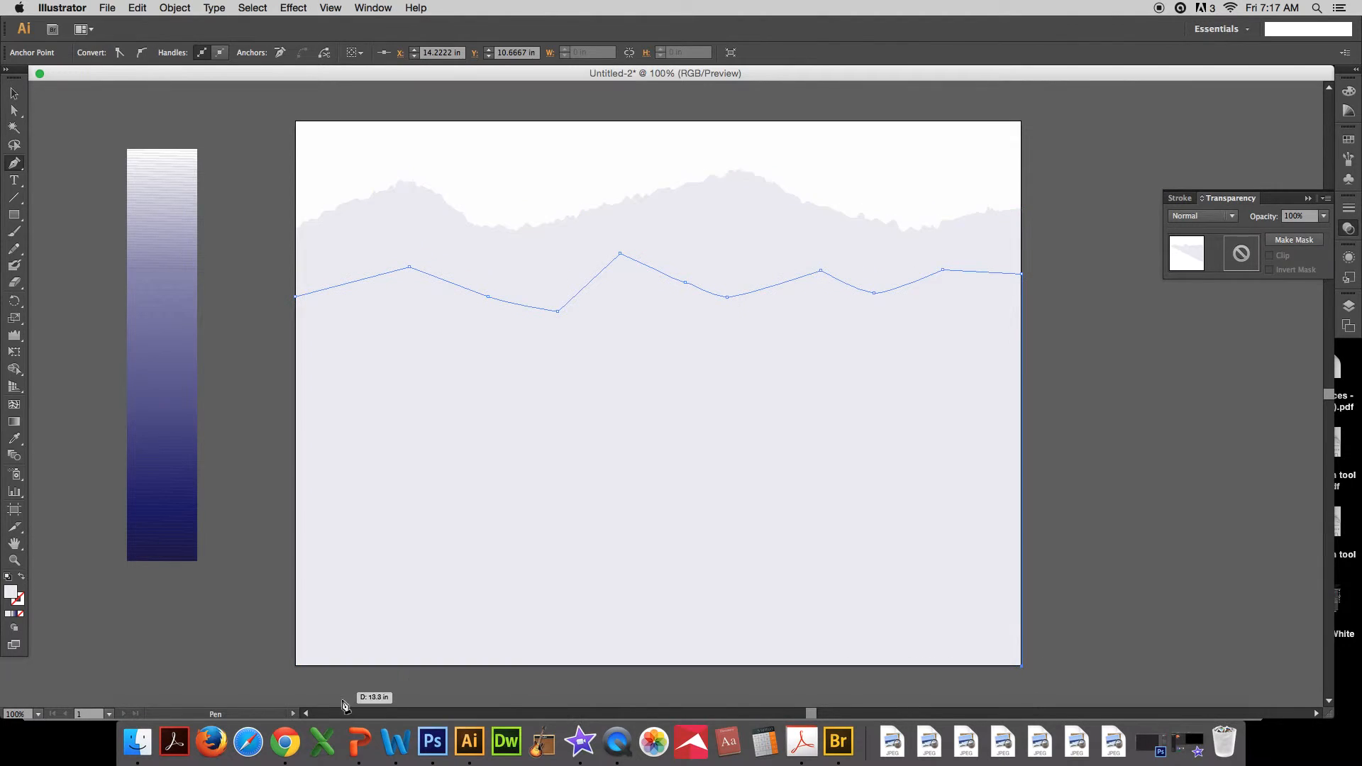
{"action": "left_click", "coordinate": [295, 665]}
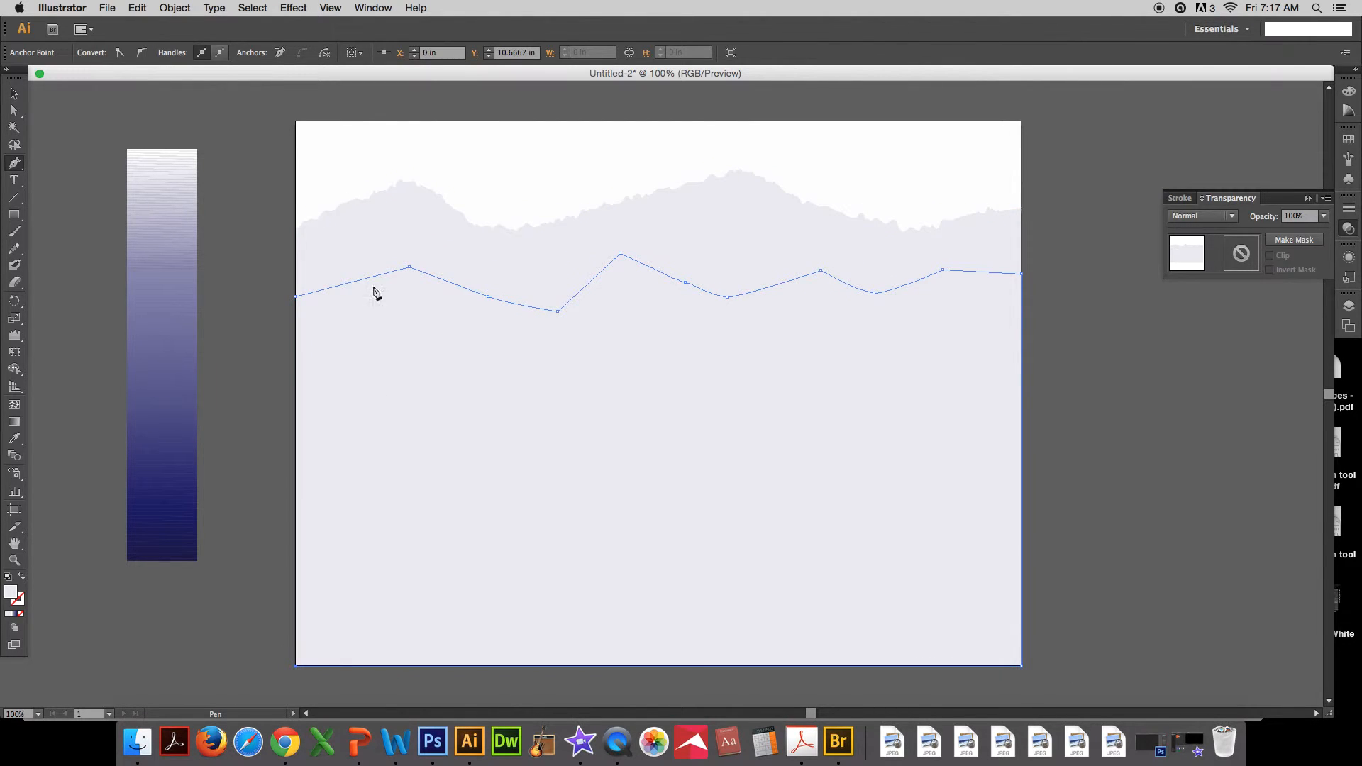
{"action": "left_click", "coordinate": [296, 298]}
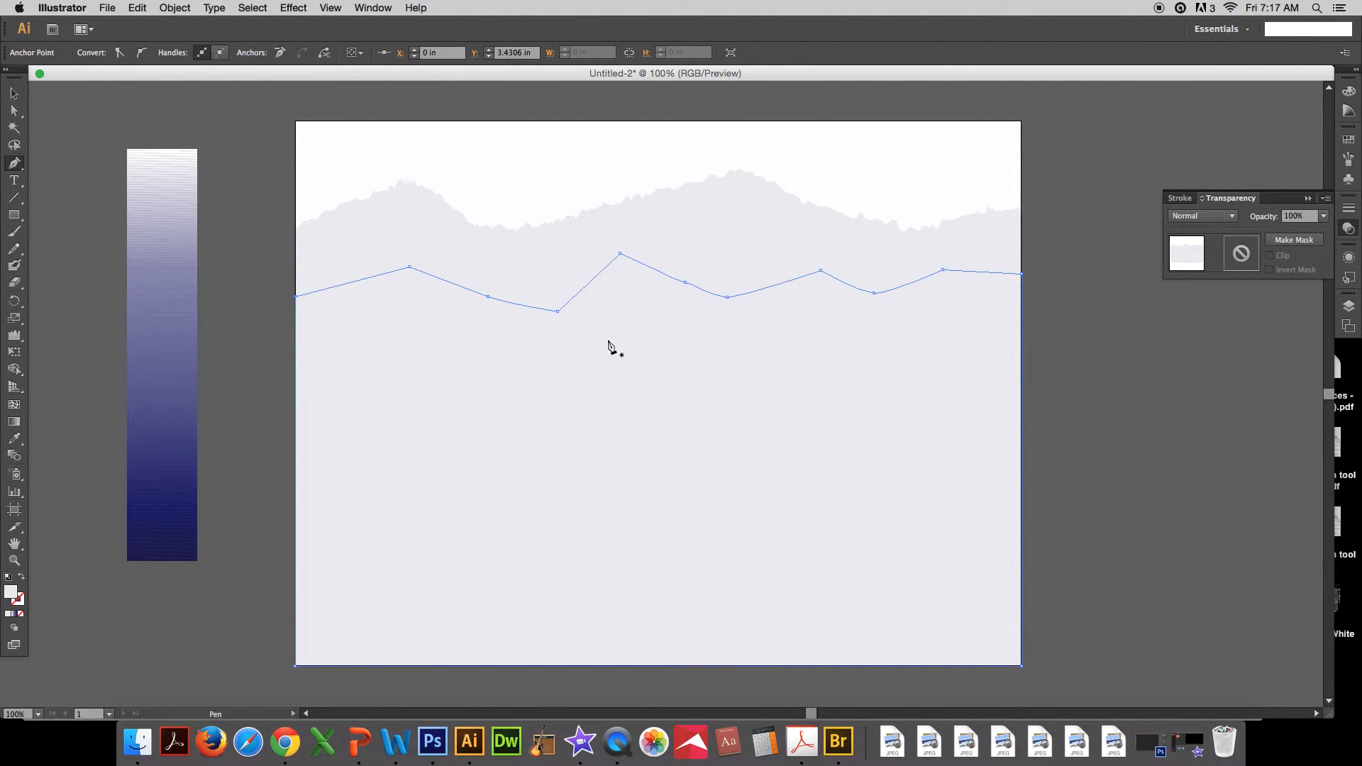
Sample several bands of the gradient strip onto the second mountain layer, finishing with a light grayish lavender.
{"action": "key", "text": "i"}
{"action": "left_click", "coordinate": [182, 232]}
{"action": "left_click", "coordinate": [188, 216]}
{"action": "left_click", "coordinate": [183, 209]}
{"action": "left_click", "coordinate": [182, 199]}
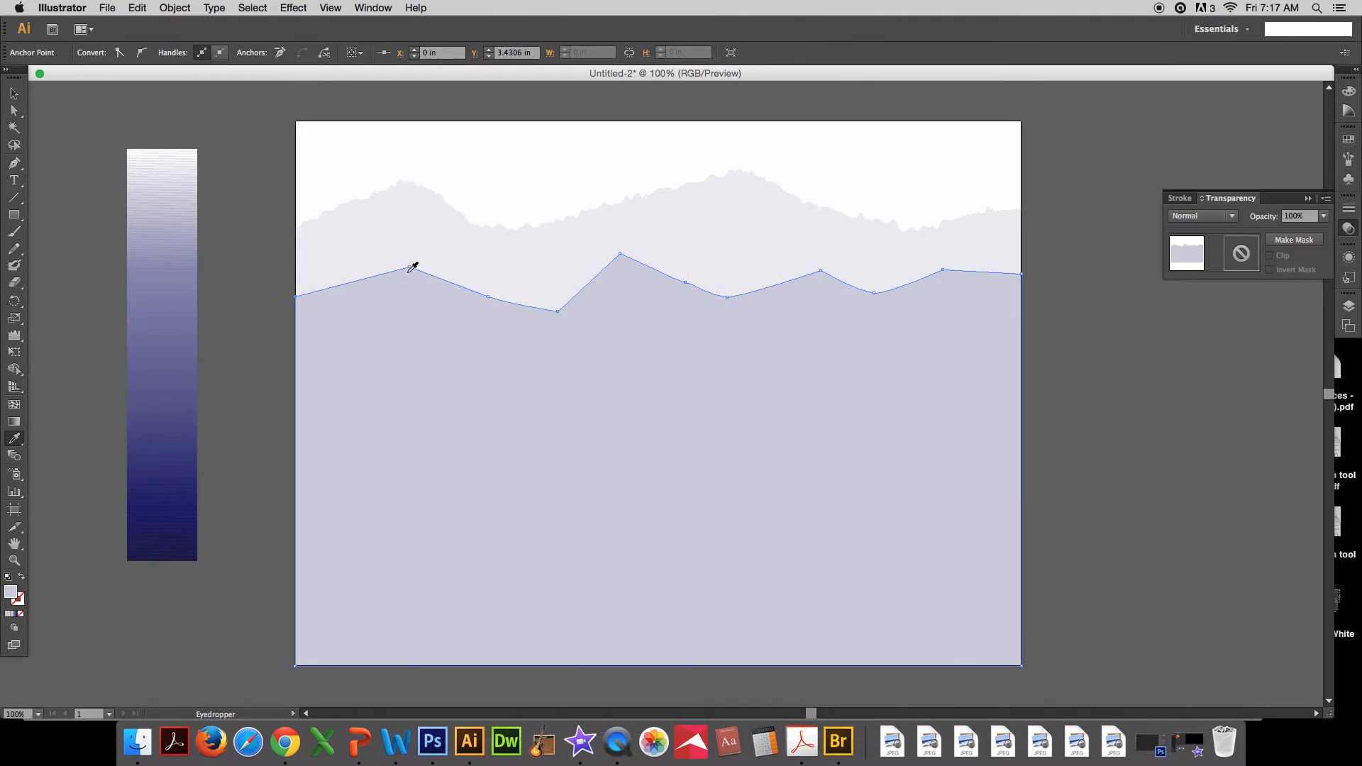
{"action": "left_click", "coordinate": [177, 212]}
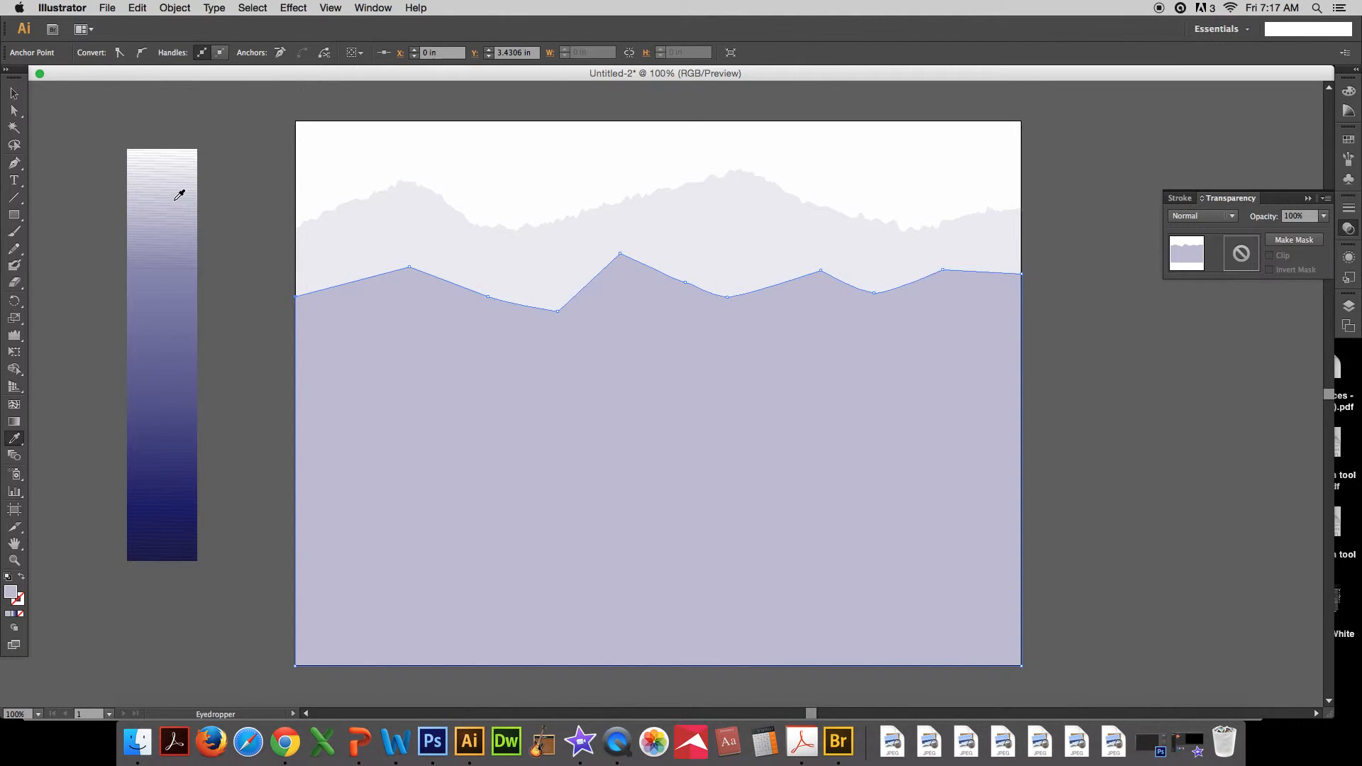
{"action": "left_click", "coordinate": [177, 304]}
{"action": "left_click", "coordinate": [182, 185]}
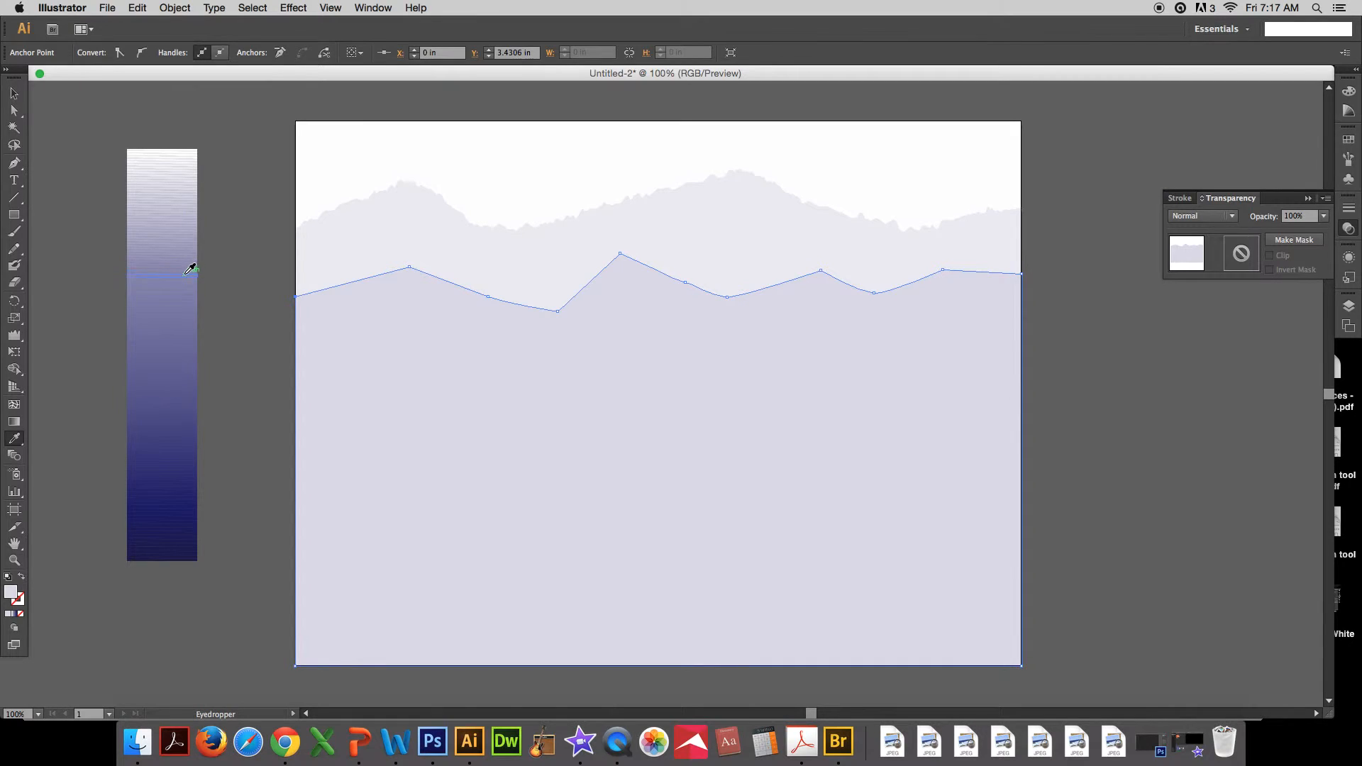
{"action": "left_click", "coordinate": [177, 212]}
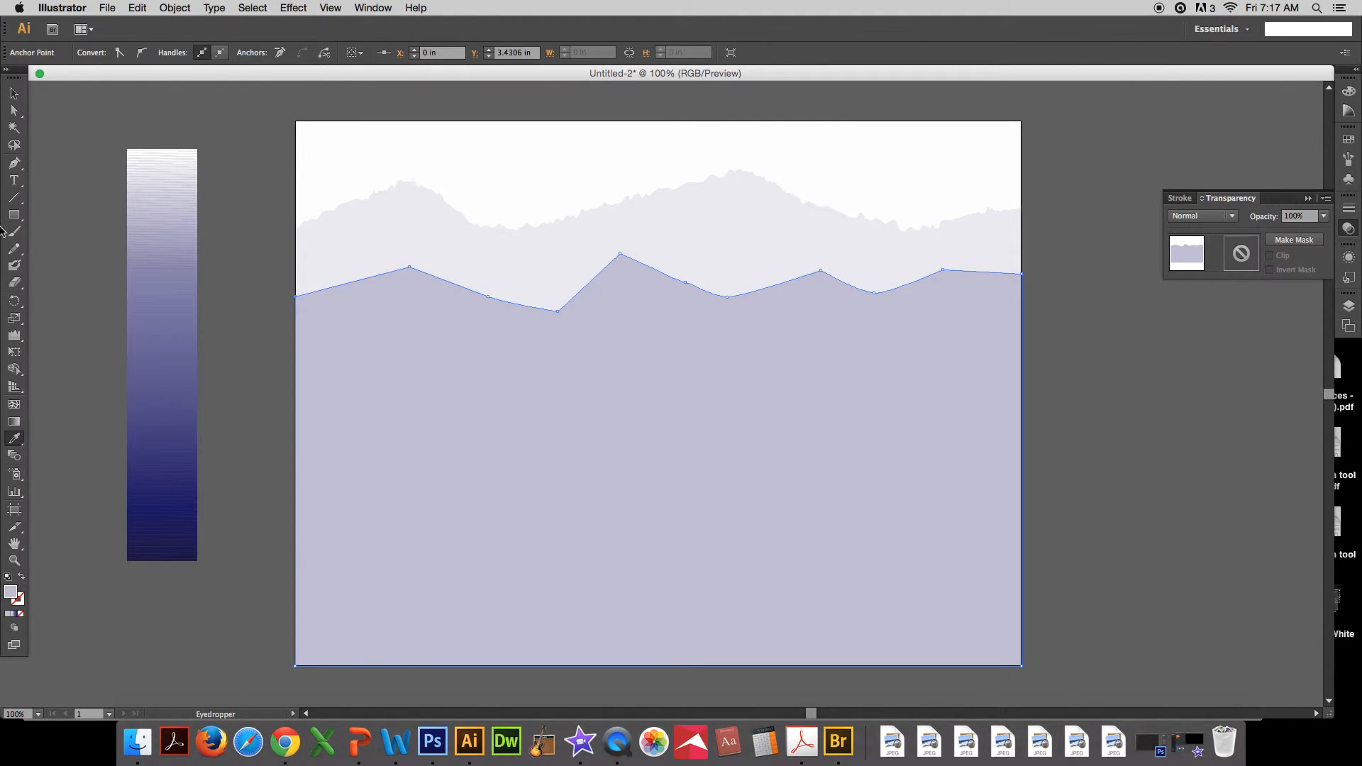
Roughen the left slope of the second mountain with the Wrinkle tool and nudge the gradient strip slightly to the right.
{"action": "left_click", "coordinate": [10, 338]}
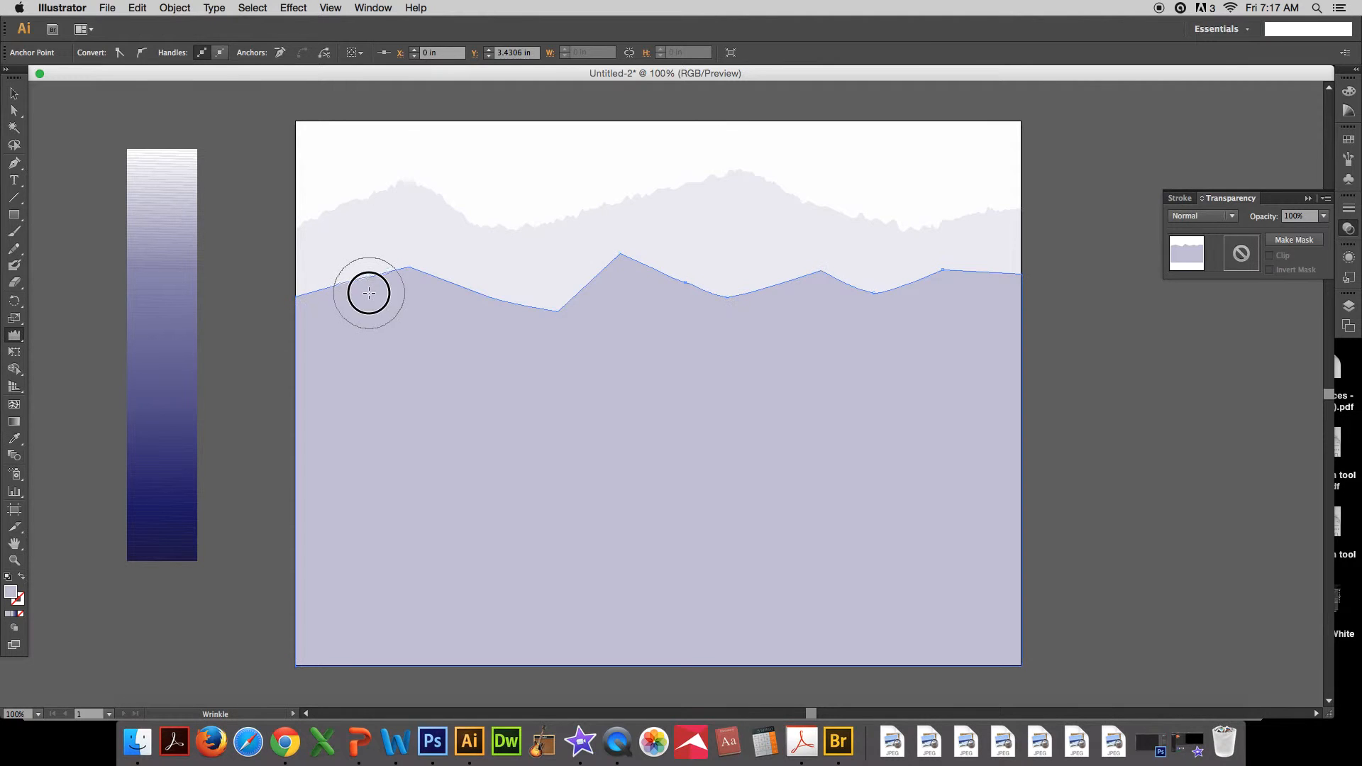
{"action": "left_click_drag", "start_coordinate": [367, 291], "coordinate": [376, 288]}
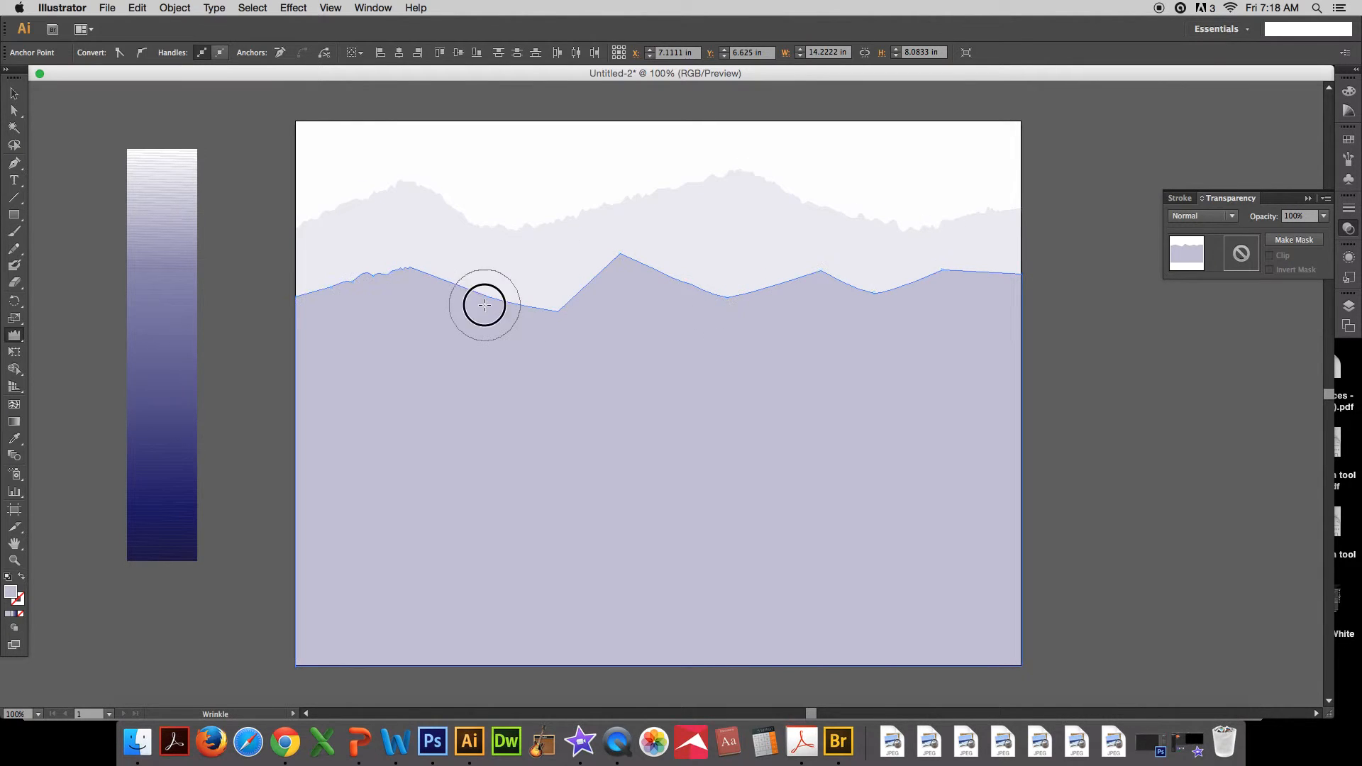
{"action": "left_click", "coordinate": [14, 94]}
{"action": "left_click_drag", "start_coordinate": [188, 380], "coordinate": [193, 380]}
{"action": "left_click", "coordinate": [246, 379]}
Reselect the second mountain layer, roughen the rest of its ridge with the Wrinkle tool, and deselect it.
{"action": "left_click", "coordinate": [345, 284]}
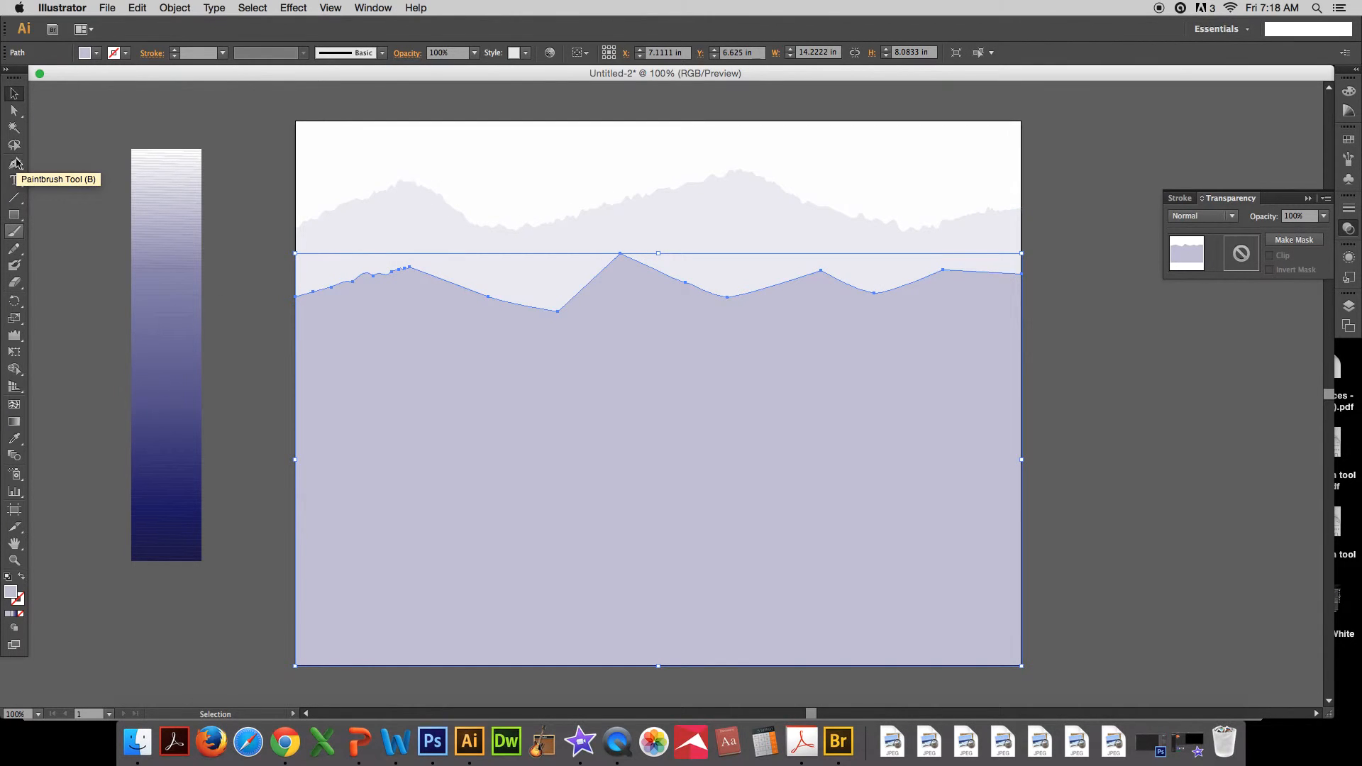
{"action": "left_click", "coordinate": [19, 340]}
{"action": "left_click", "coordinate": [513, 307]}
{"action": "mouse_move", "coordinate": [607, 279]}
{"action": "left_mouse_down"}
{"action": "mouse_move", "coordinate": [724, 311]}
{"action": "mouse_move", "coordinate": [999, 282]}
{"action": "mouse_move", "coordinate": [951, 280]}
{"action": "left_mouse_up"}
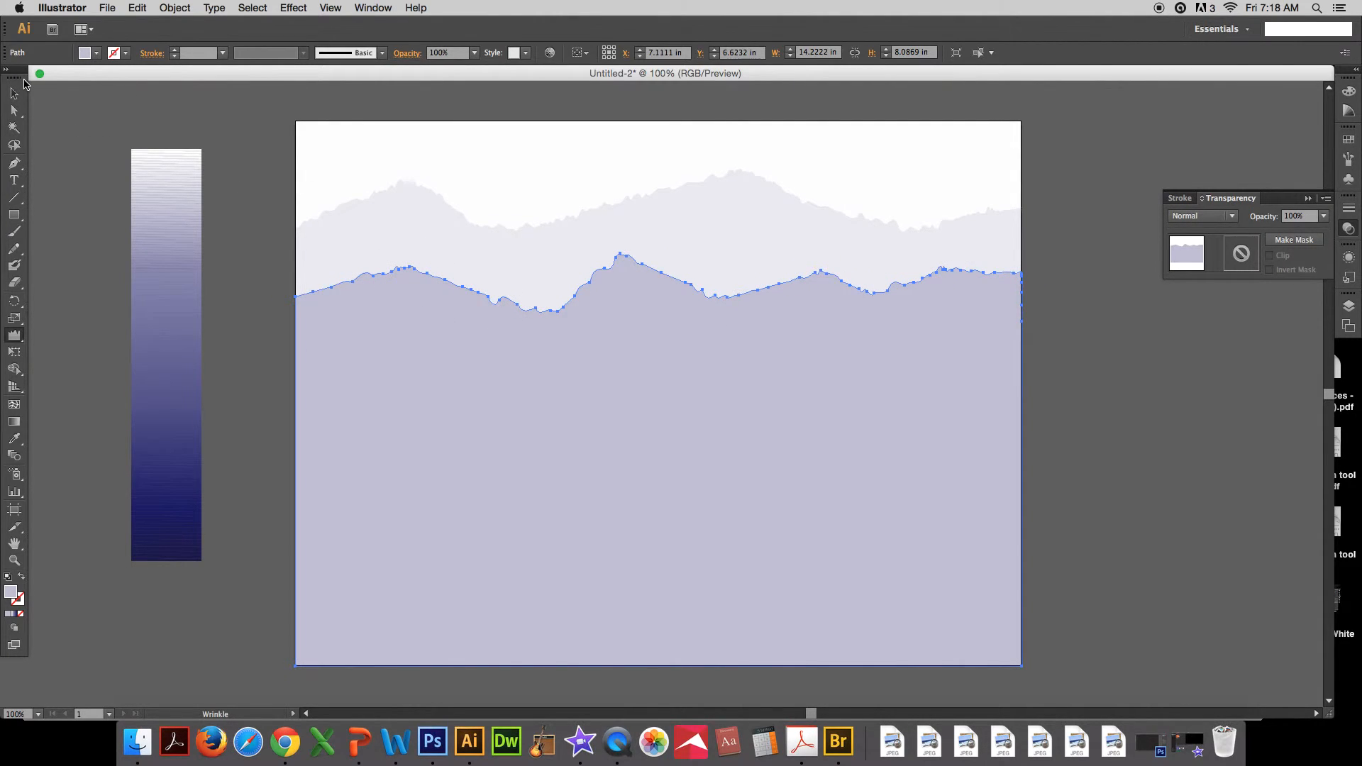
{"action": "key", "text": "super+shift+a"}
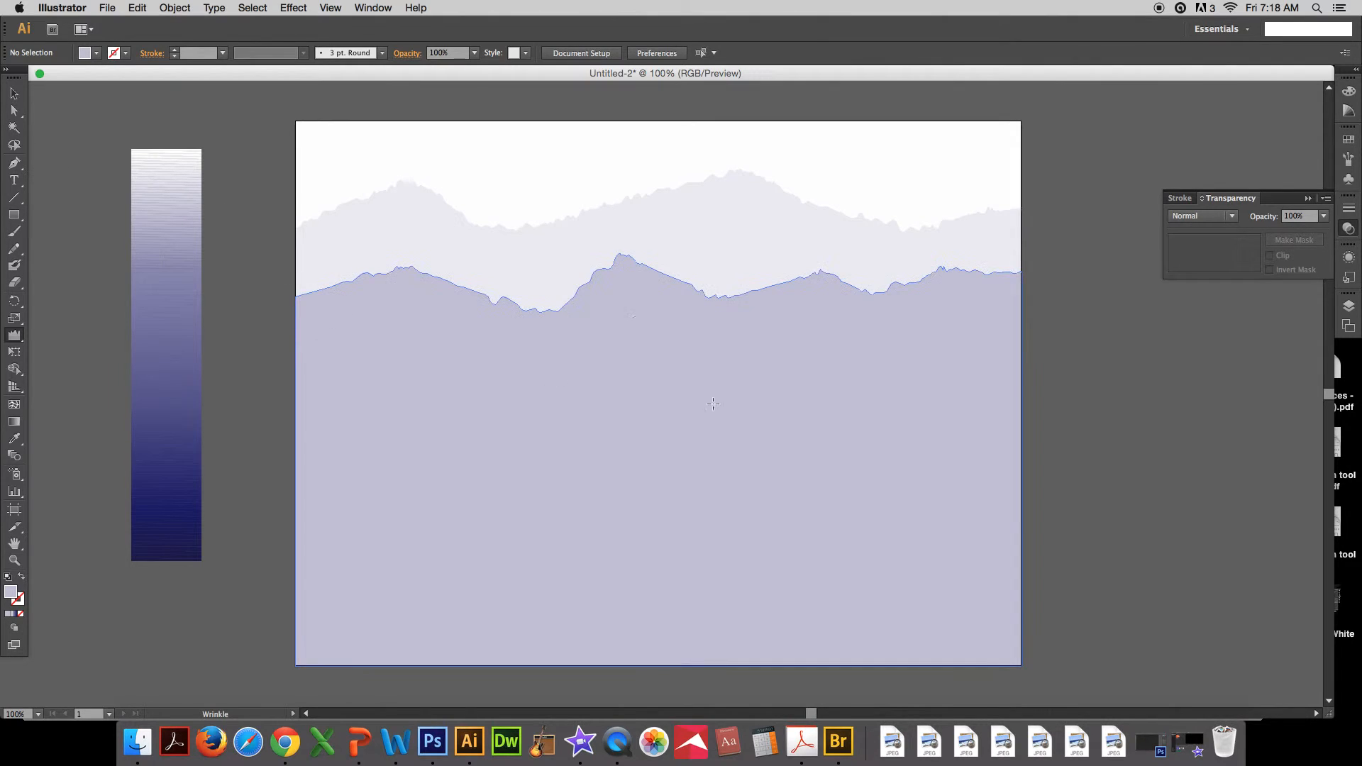
{"action": "left_click", "coordinate": [14, 93]}
{"action": "left_click", "coordinate": [390, 224]}
{"action": "left_click", "coordinate": [609, 625]}
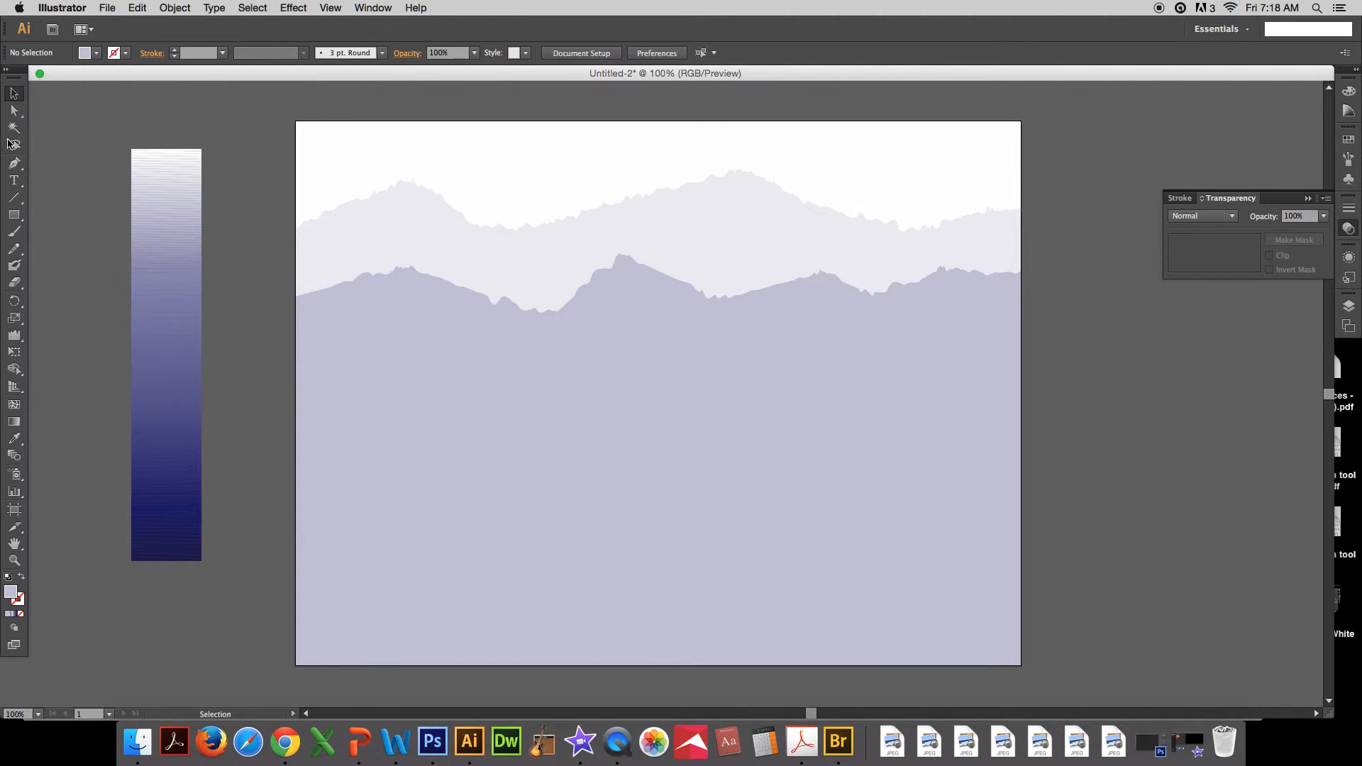
Draw a third mountain layer, about 14.42 by 5.93 in, filled with the strip's medium lavender-blue, and roughen its ridge with the Wrinkle tool.
{"action": "left_click", "coordinate": [15, 165]}
{"action": "left_click", "coordinate": [296, 390]}
{"action": "left_click", "coordinate": [919, 363]}
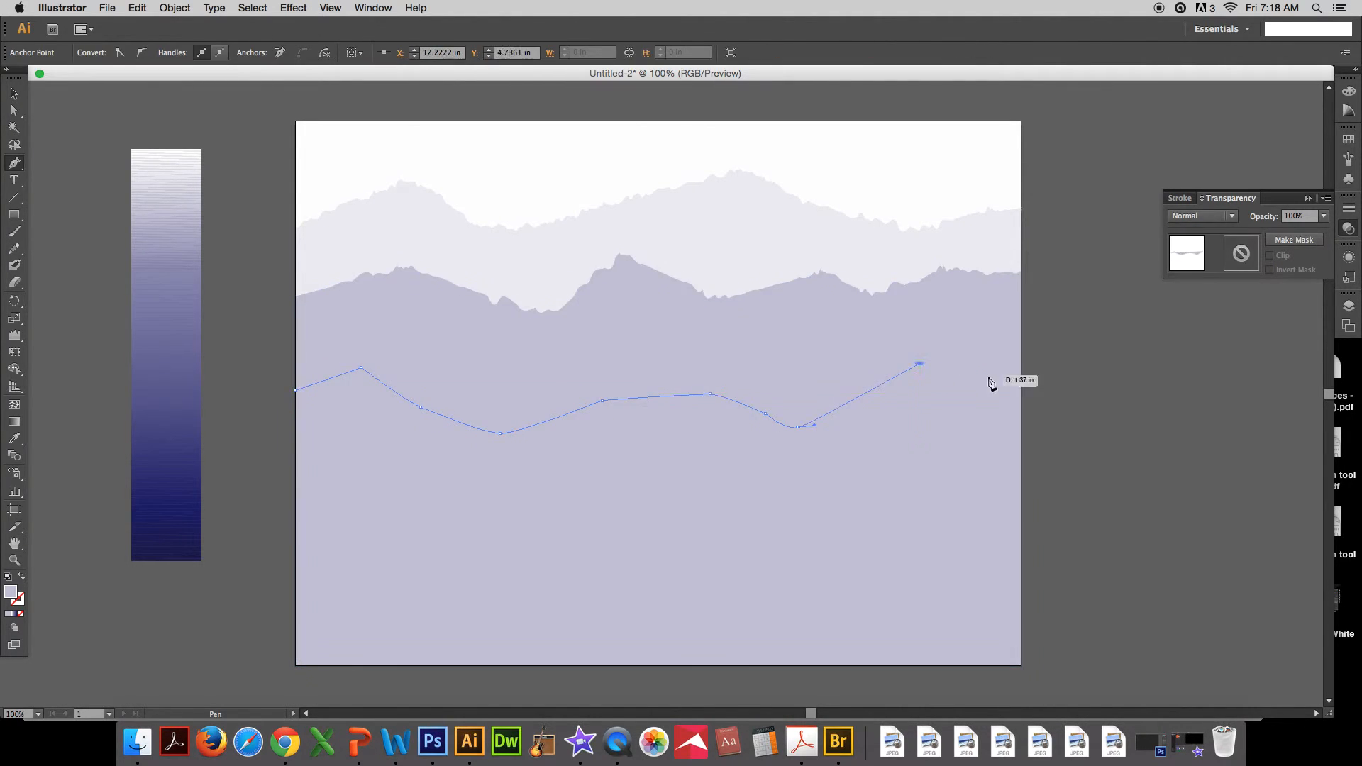
{"action": "left_click", "coordinate": [987, 377]}
{"action": "left_click", "coordinate": [1022, 403]}
{"action": "left_click", "coordinate": [1031, 667]}
{"action": "left_click", "coordinate": [295, 666]}
{"action": "left_click", "coordinate": [295, 390]}
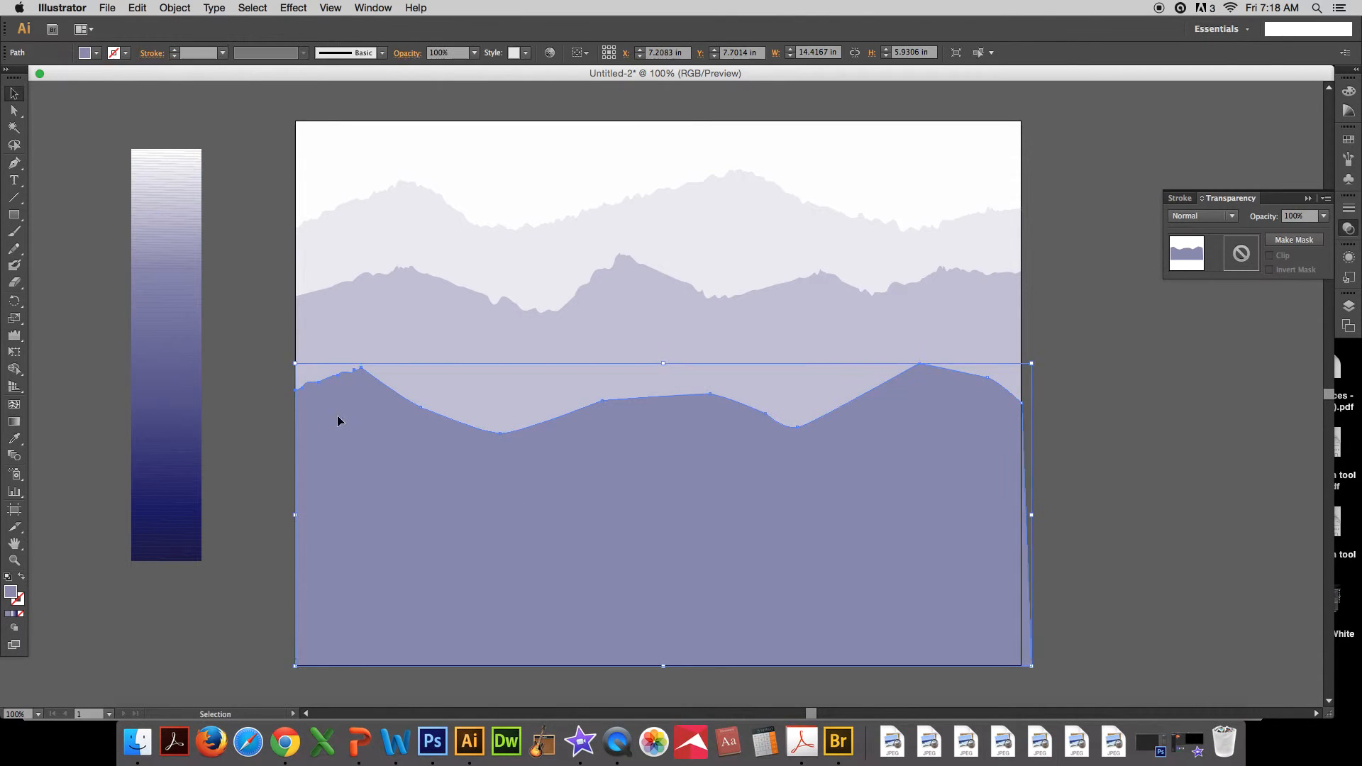
{"action": "mouse_move", "coordinate": [333, 380]}
{"action": "left_mouse_down"}
{"action": "mouse_move", "coordinate": [476, 436]}
{"action": "mouse_move", "coordinate": [649, 416]}
{"action": "mouse_move", "coordinate": [797, 431]}
{"action": "mouse_move", "coordinate": [967, 374]}
{"action": "left_mouse_up"}
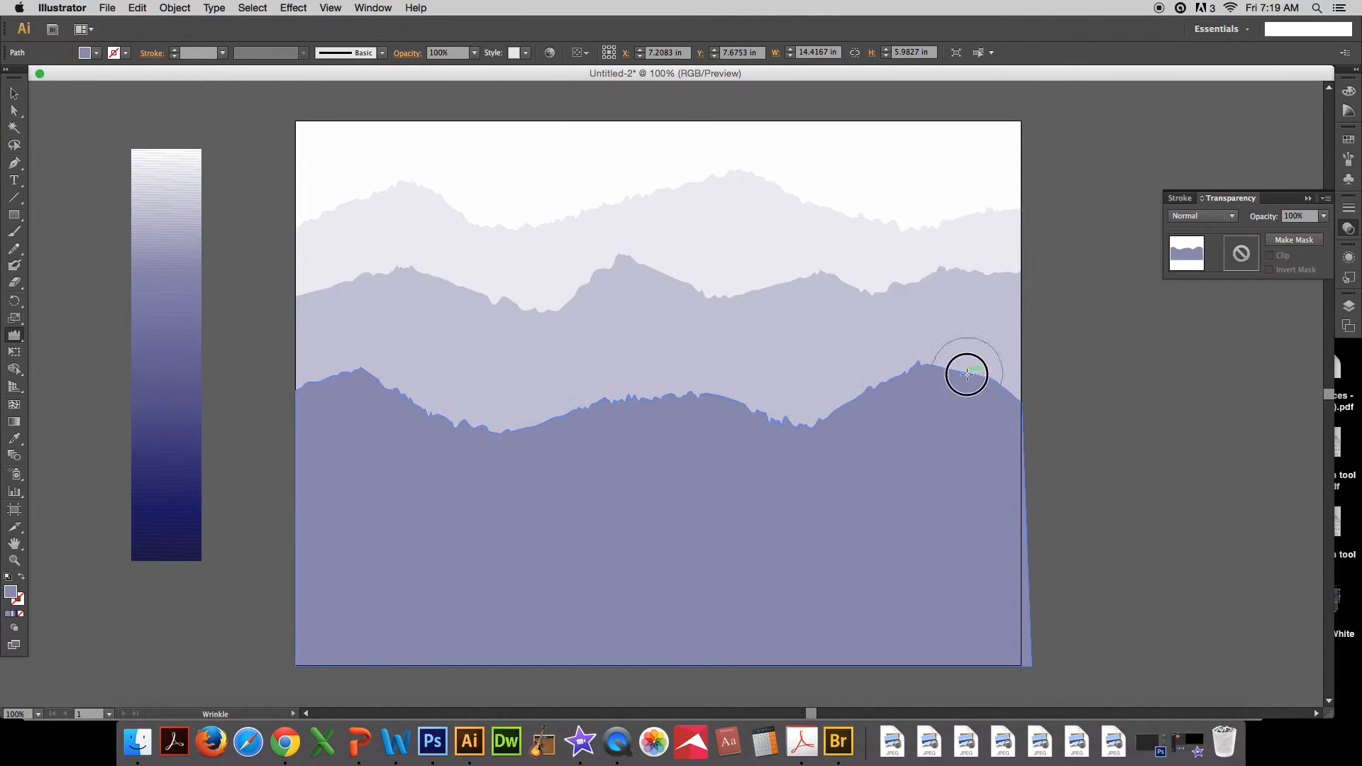
Draw a fourth closed mountain layer across the artboard's lower part and fill it with a darker blue-violet from the strip.
{"action": "key", "text": "p"}
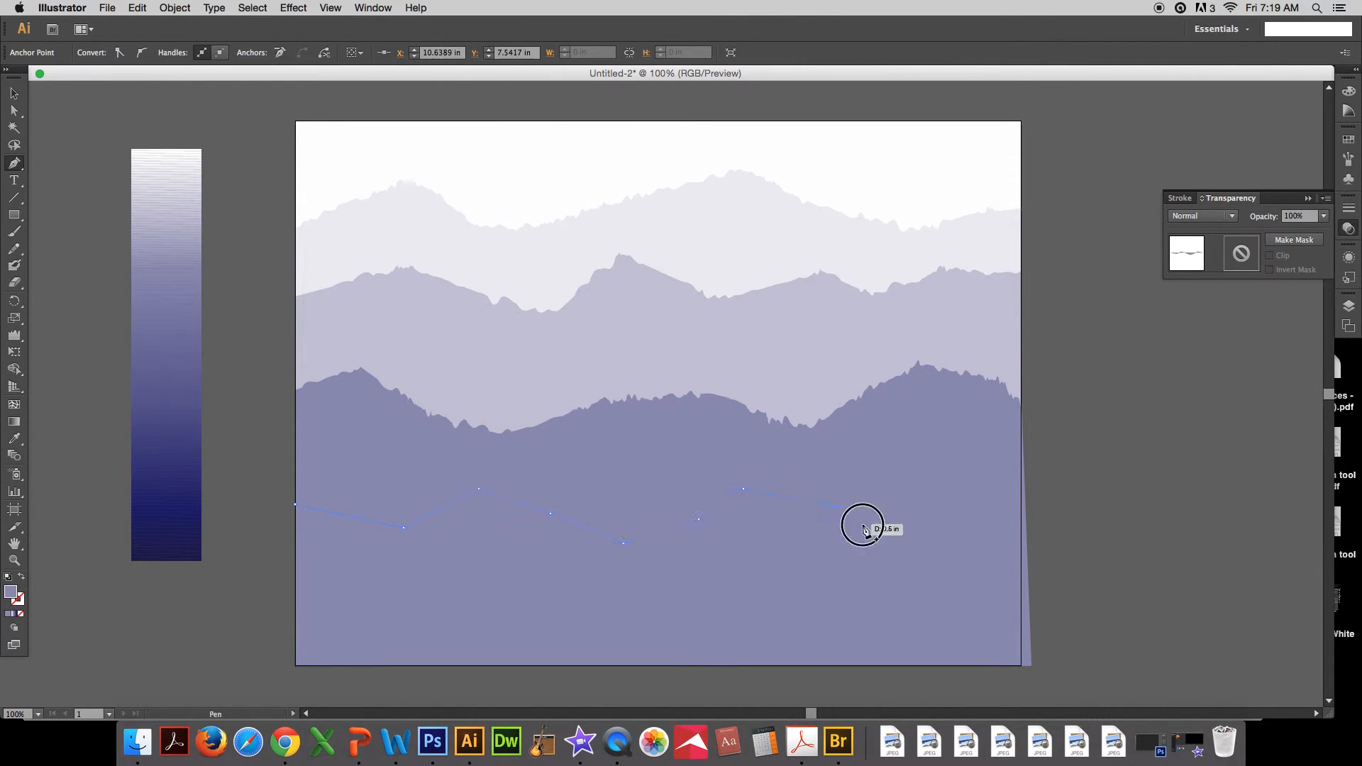
{"action": "left_click", "coordinate": [973, 488]}
{"action": "left_click", "coordinate": [1022, 494]}
{"action": "left_click", "coordinate": [1021, 672]}
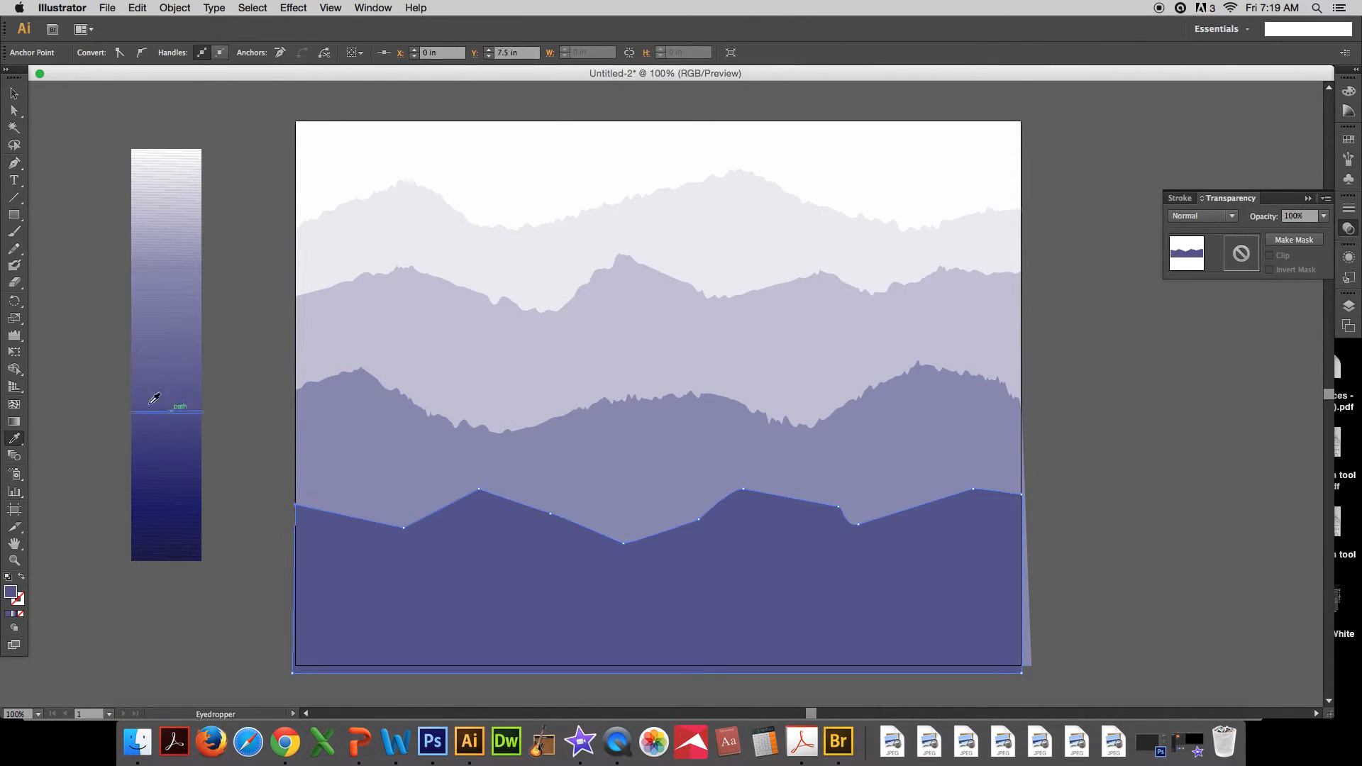
Roughen the ridge of the fourth, blue-violet mountain layer with the Wrinkle tool.
{"action": "key", "text": "v"}
{"action": "key", "text": "shift+r"}
{"action": "mouse_move", "coordinate": [355, 521]}
{"action": "left_mouse_down"}
{"action": "mouse_move", "coordinate": [450, 501]}
{"action": "mouse_move", "coordinate": [927, 516]}
{"action": "mouse_move", "coordinate": [958, 492]}
{"action": "left_mouse_up"}
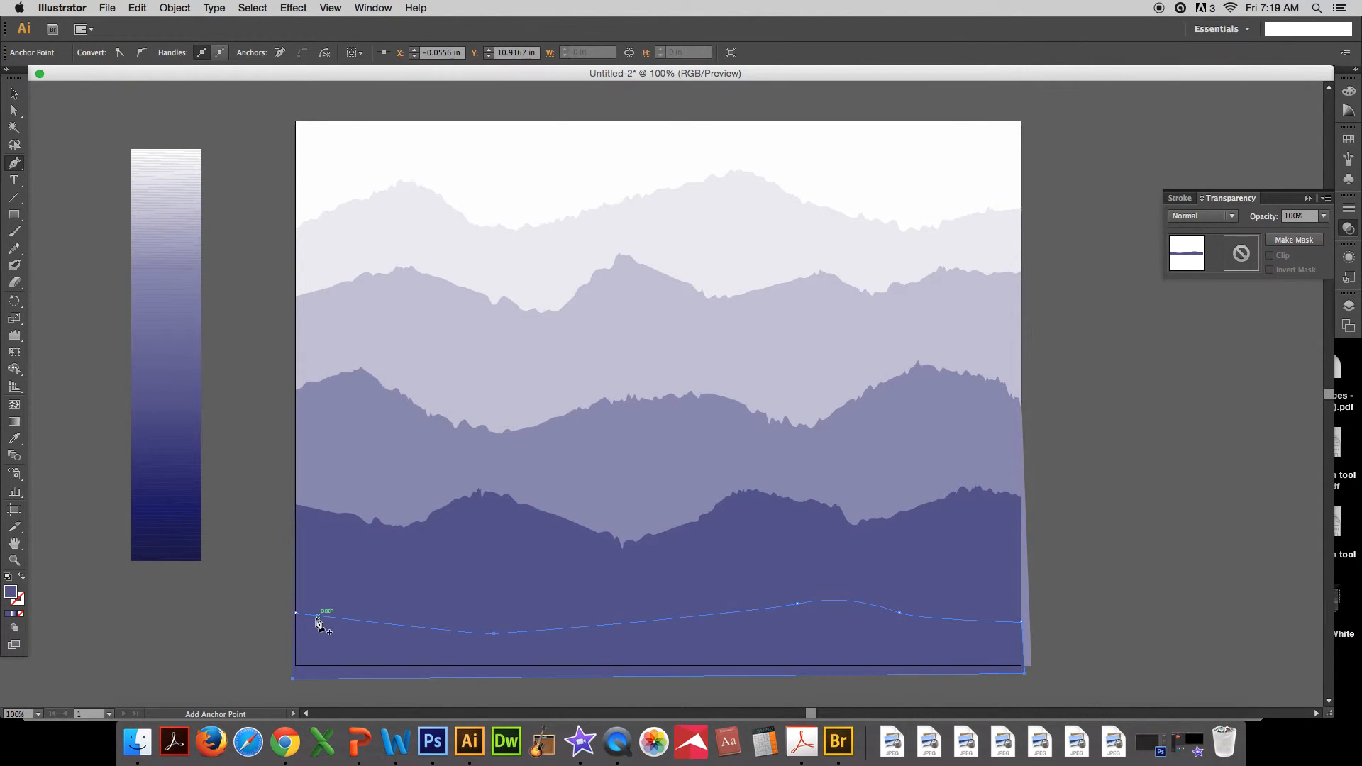
Draw a low foreground hill, about 14.33 by 1.54 in, along the artboard's lower edge and fill it with dark navy from the strip.
{"action": "left_click", "coordinate": [296, 613]}
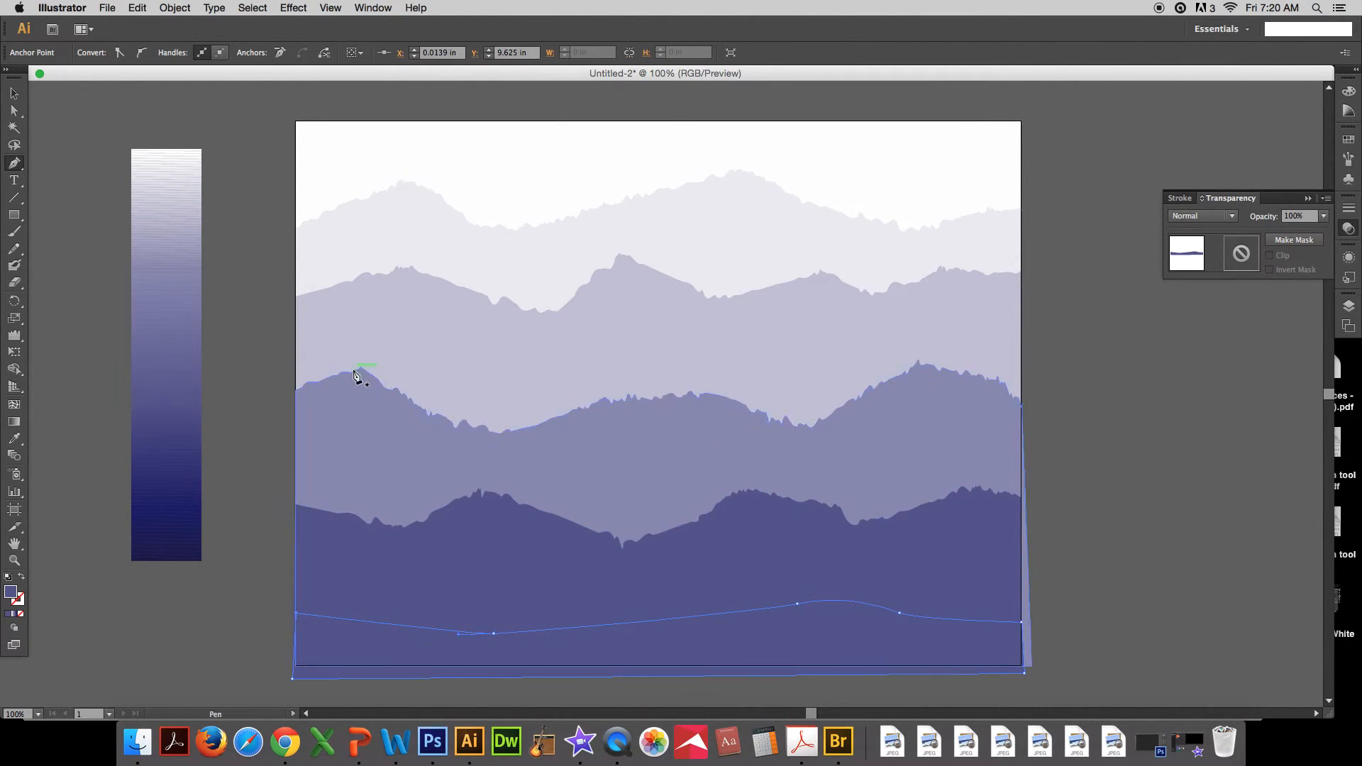
{"action": "key", "text": "i"}
{"action": "left_click", "coordinate": [170, 494]}
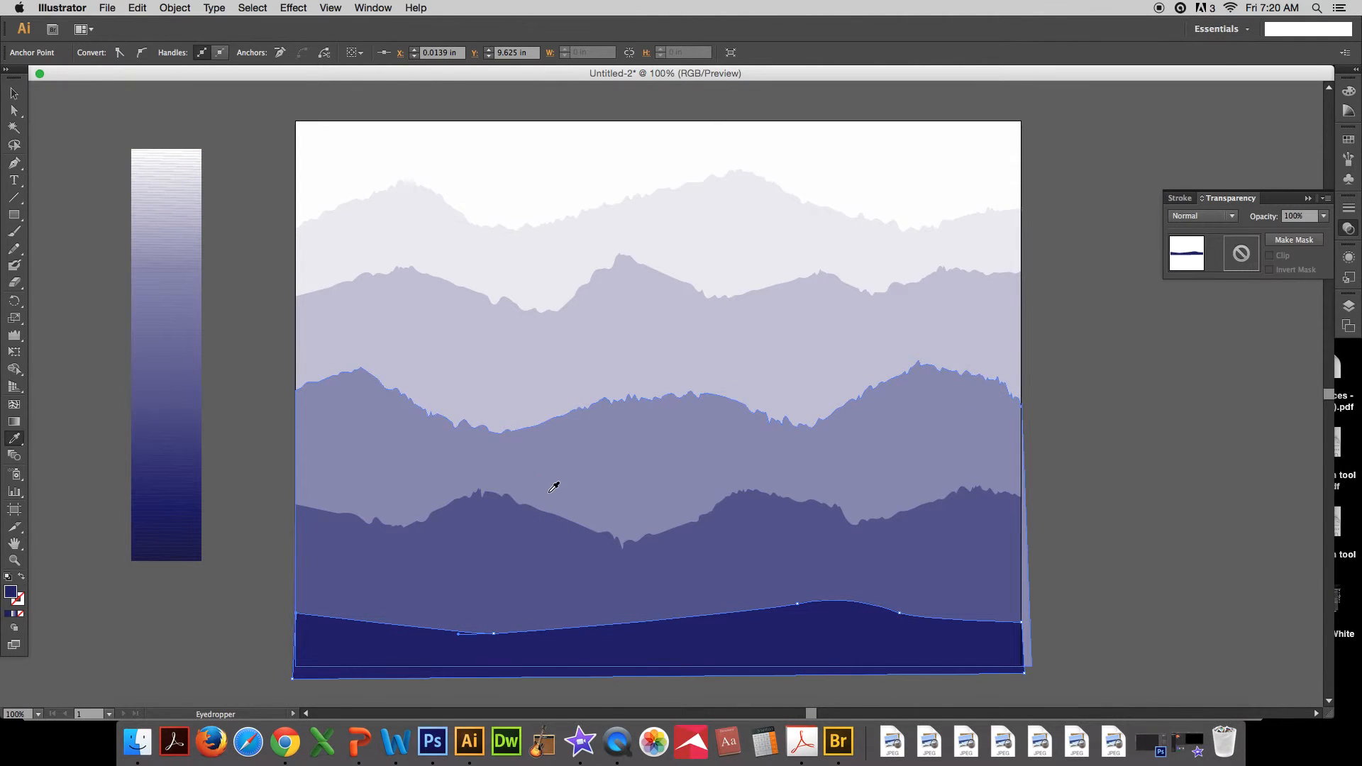
{"action": "left_click", "coordinate": [14, 93]}
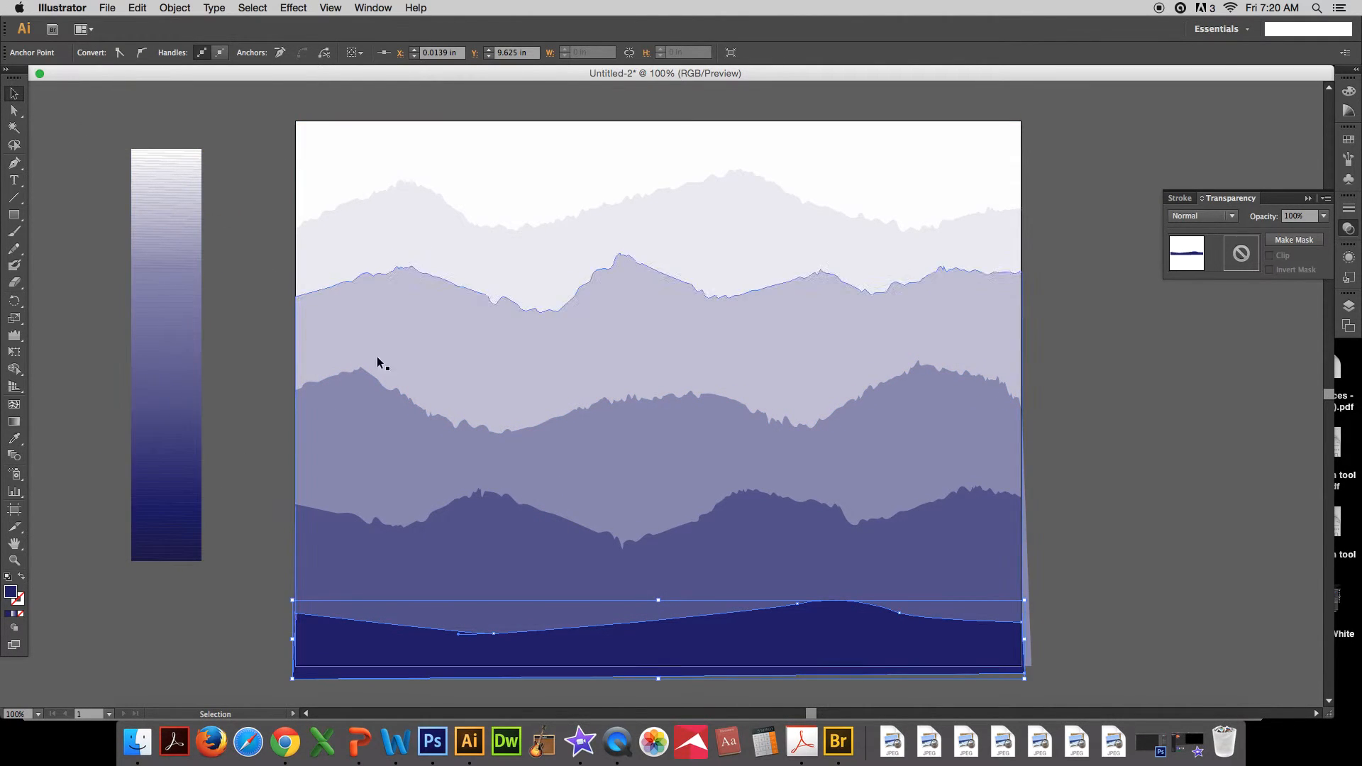
{"action": "left_click", "coordinate": [237, 383]}
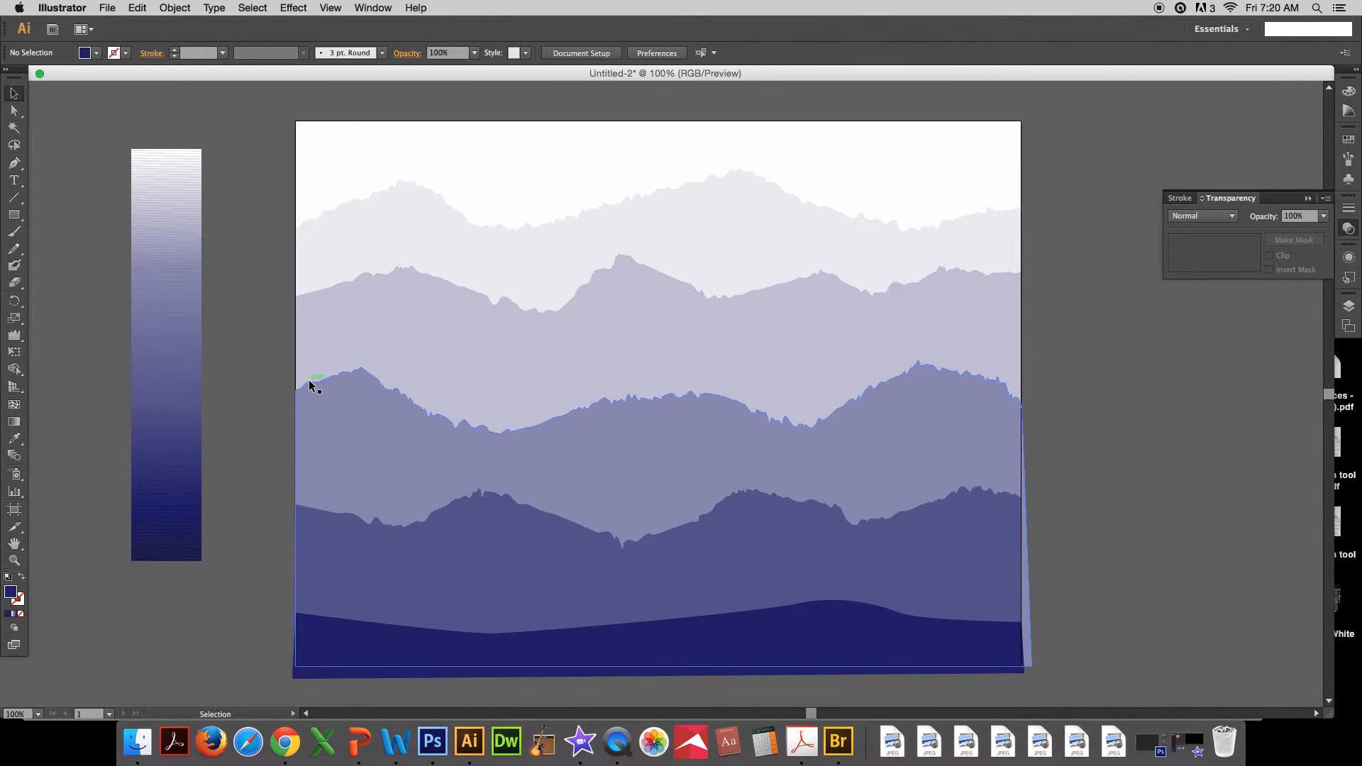
Place the image trees.jpeg from the Desktop into the document.
{"action": "left_click", "coordinate": [110, 8]}
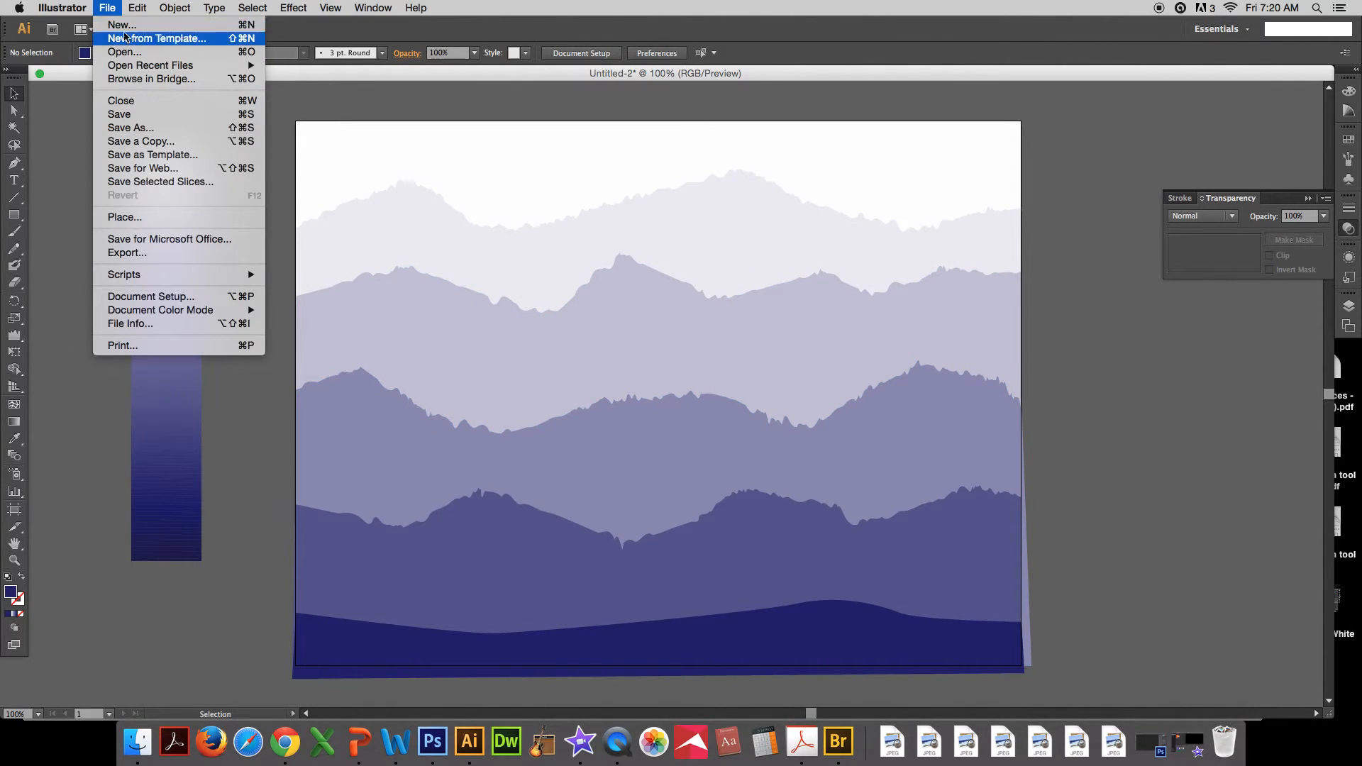
{"action": "left_click", "coordinate": [137, 216]}
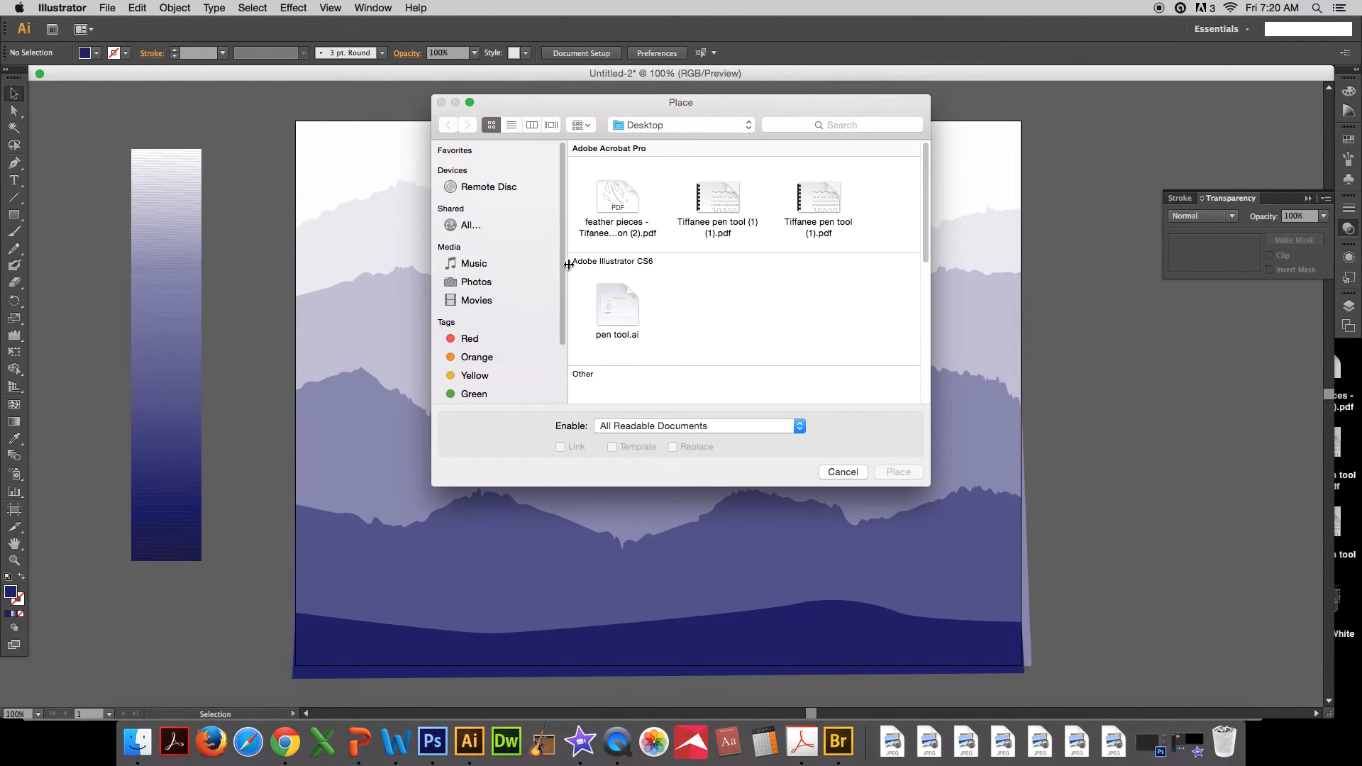
{"action": "scroll", "coordinate": [694, 285], "scroll_direction": "down", "scroll_amount": 5}
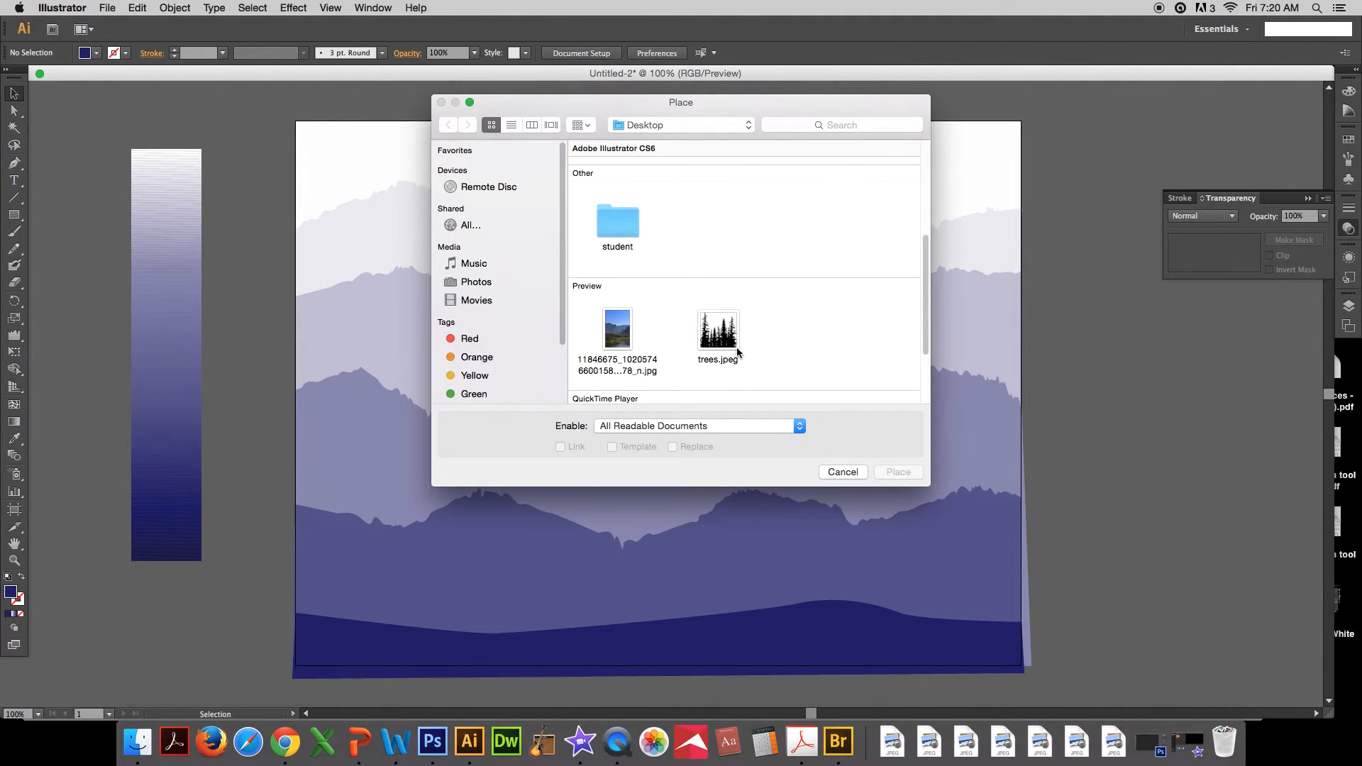
{"action": "left_click", "coordinate": [720, 340]}
{"action": "left_click", "coordinate": [900, 472]}
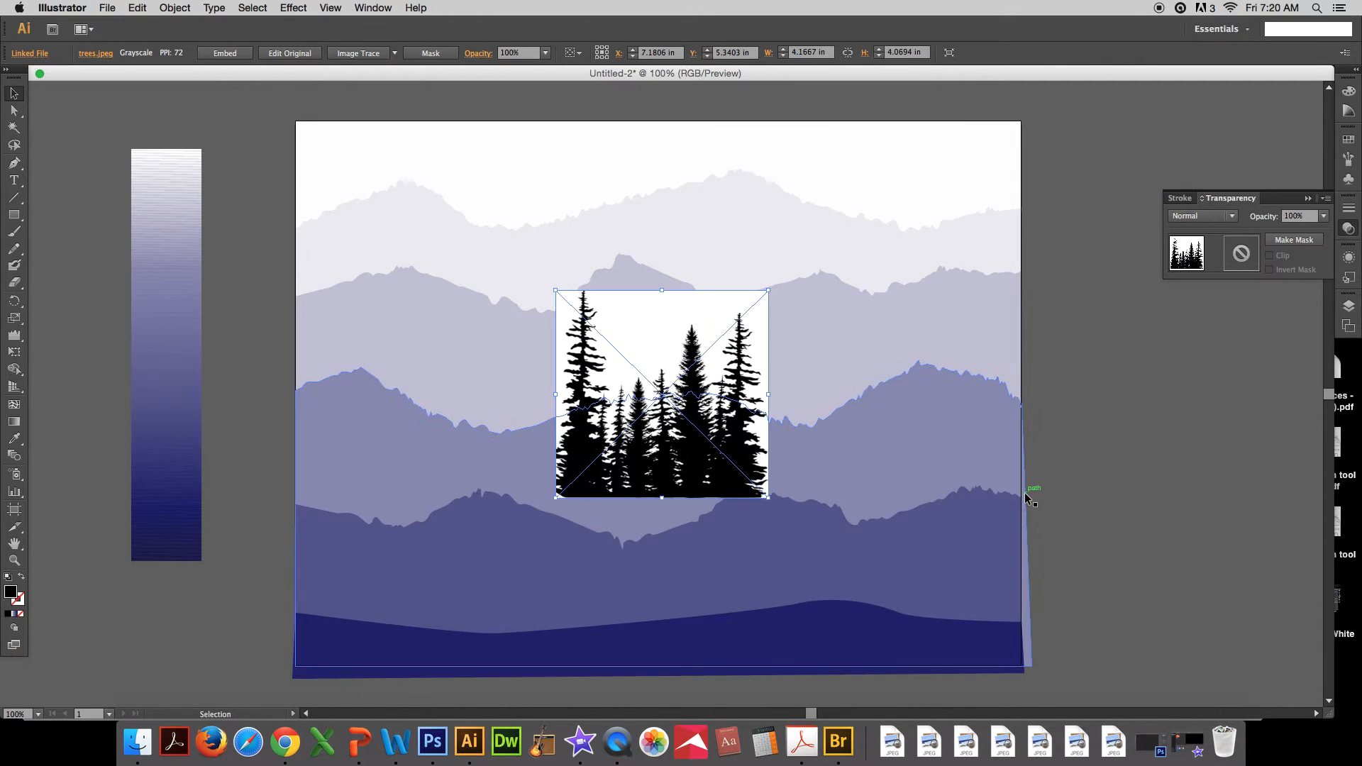
Move the tree image over the artboard's left edge and trace it with the Silhouettes preset.
{"action": "left_click_drag", "start_coordinate": [692, 463], "coordinate": [435, 424]}
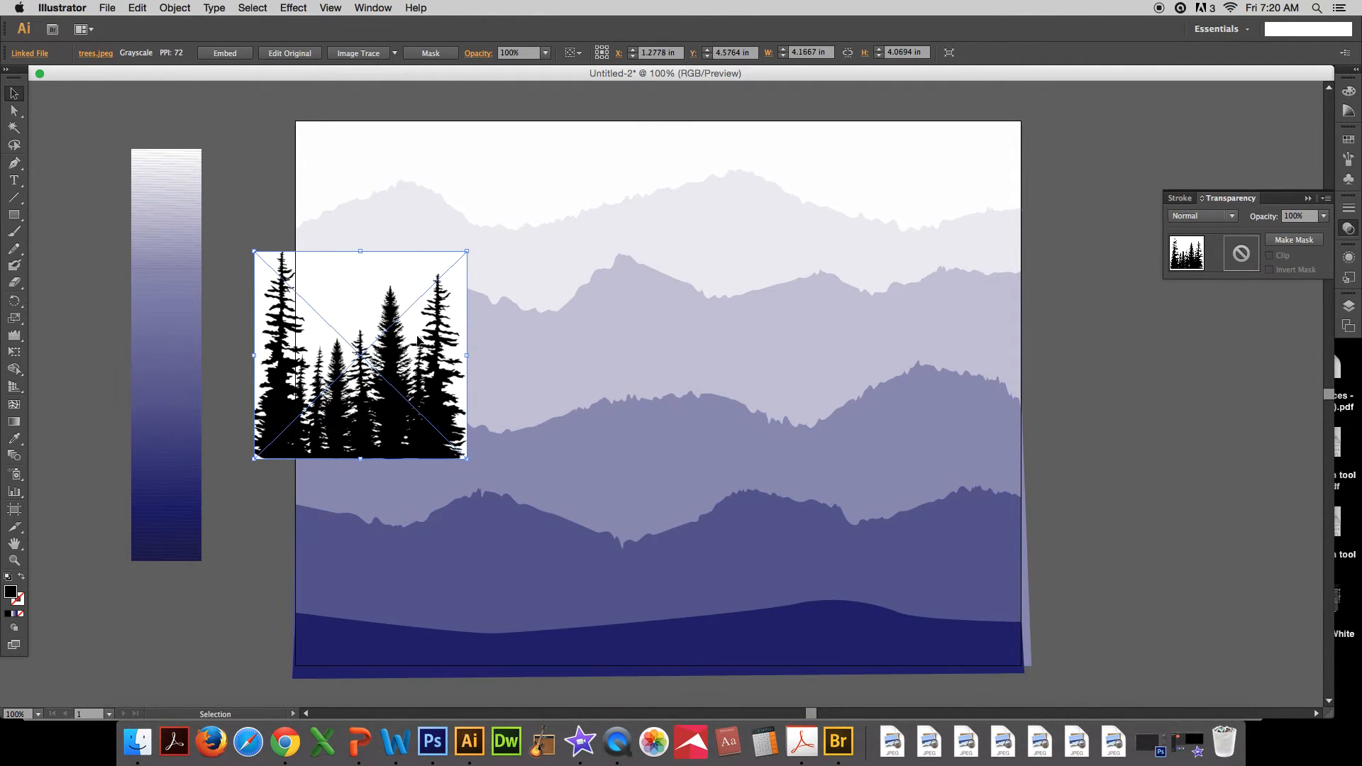
{"action": "left_click_drag", "start_coordinate": [389, 385], "coordinate": [389, 395]}
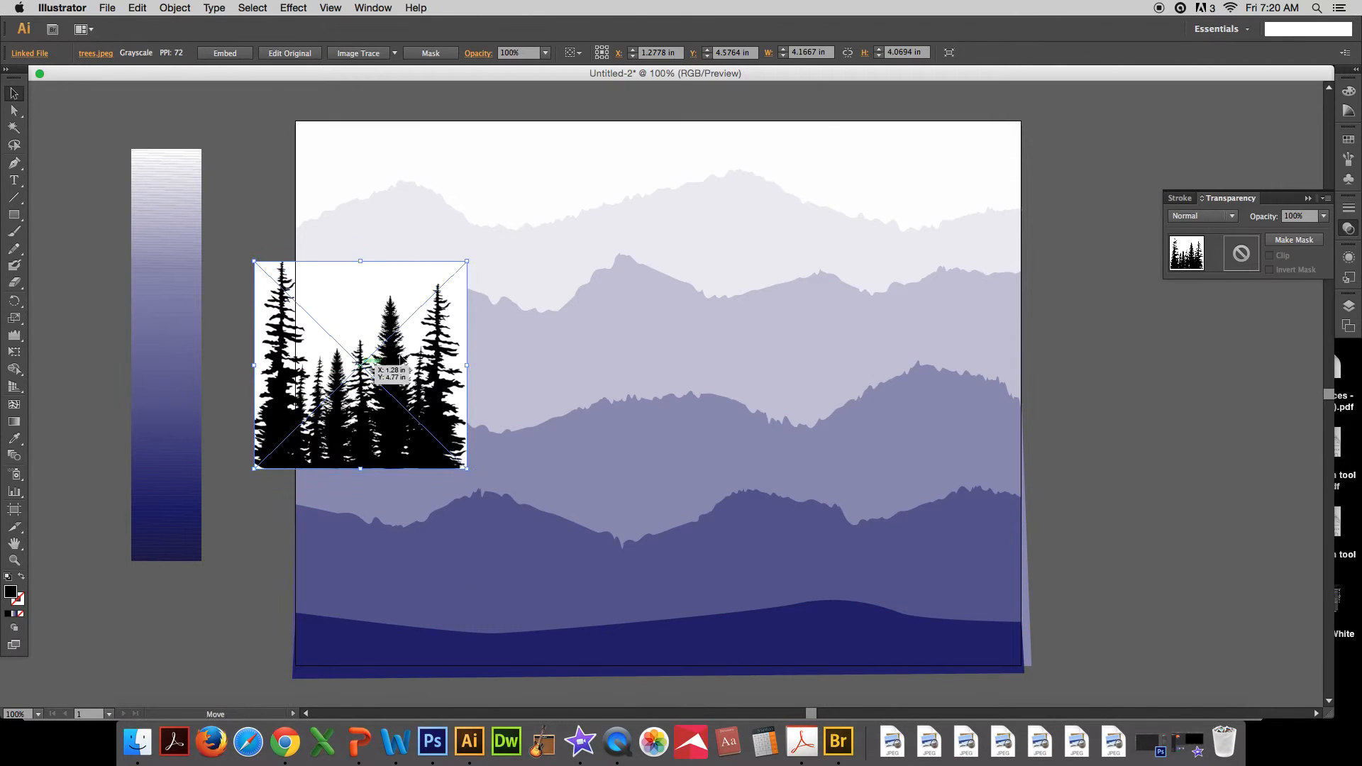
{"action": "left_click", "coordinate": [396, 54]}
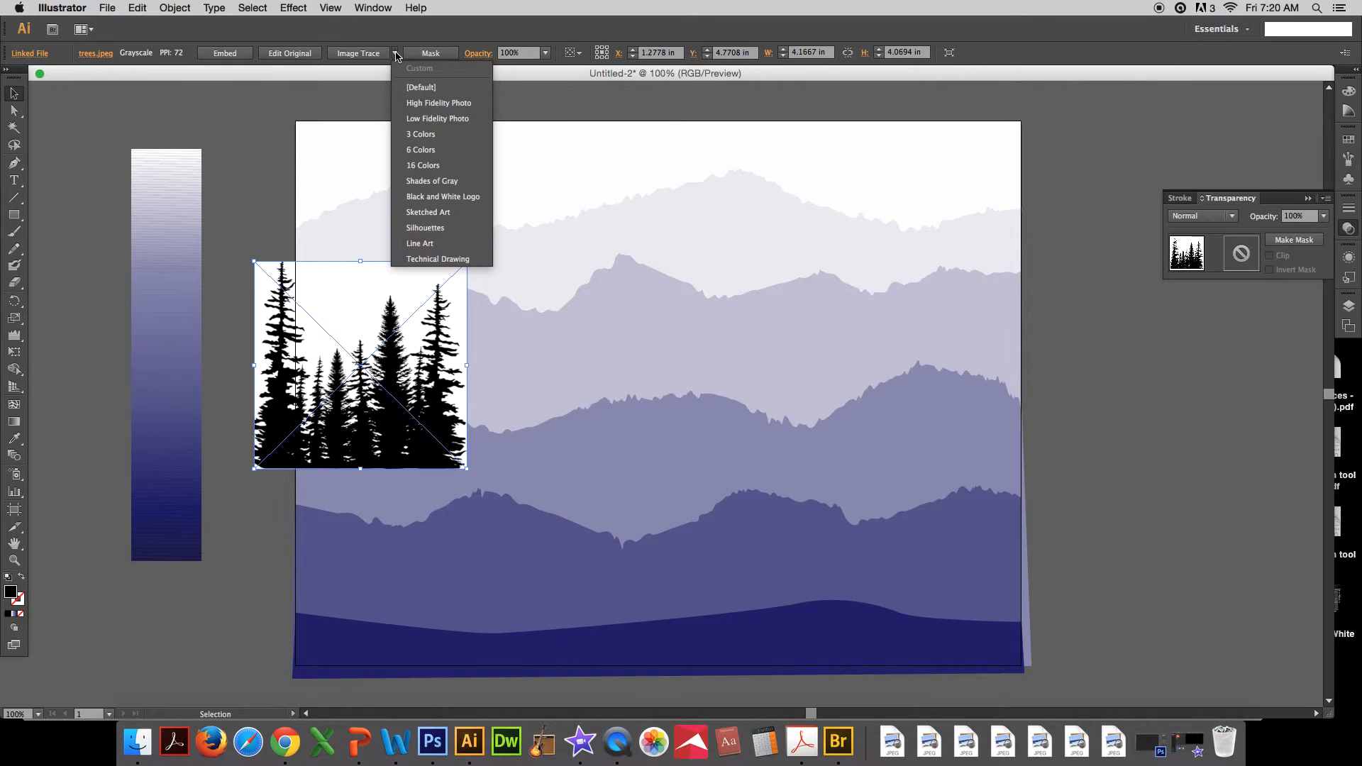
{"action": "left_click", "coordinate": [426, 228]}
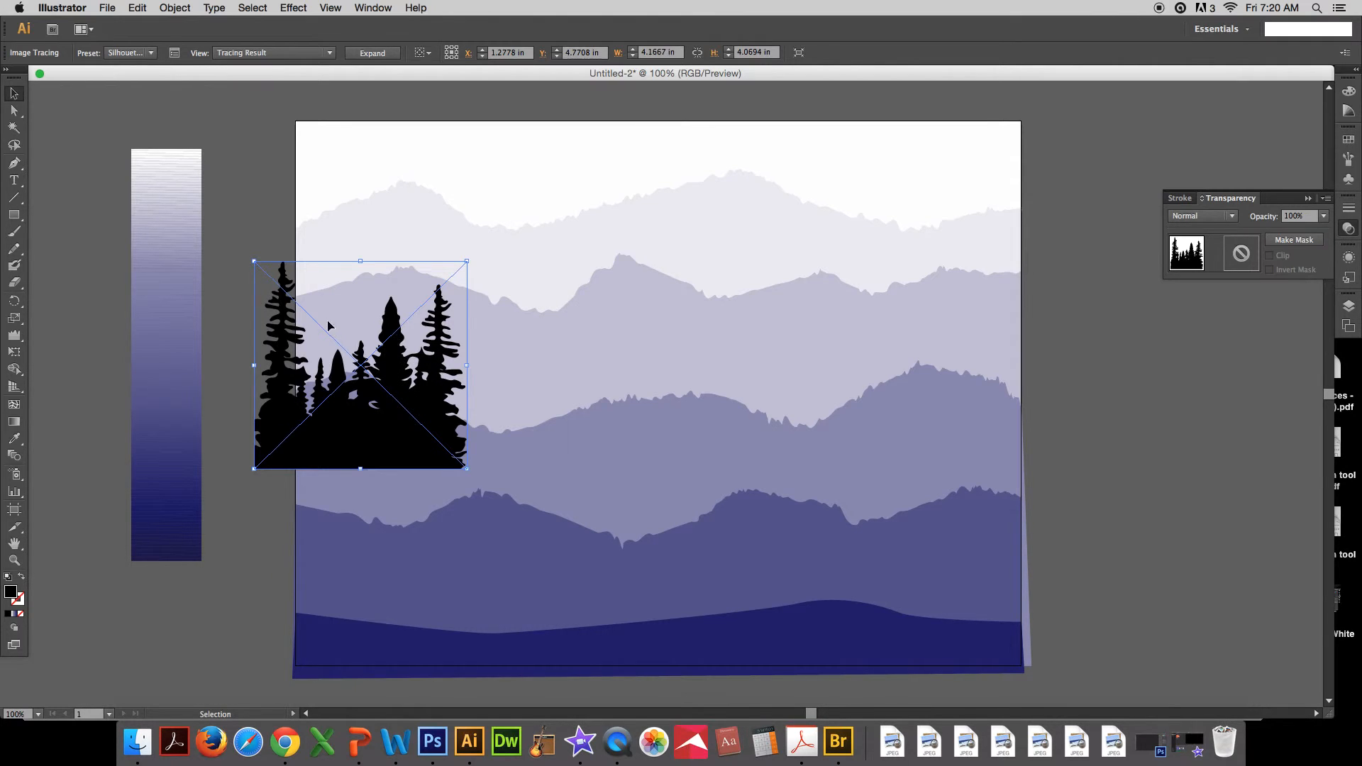
Reposition the traced trees across the artboard's left edge, expand the tracing with Object and Fill, and deselect it.
{"action": "left_click_drag", "start_coordinate": [408, 407], "coordinate": [494, 443]}
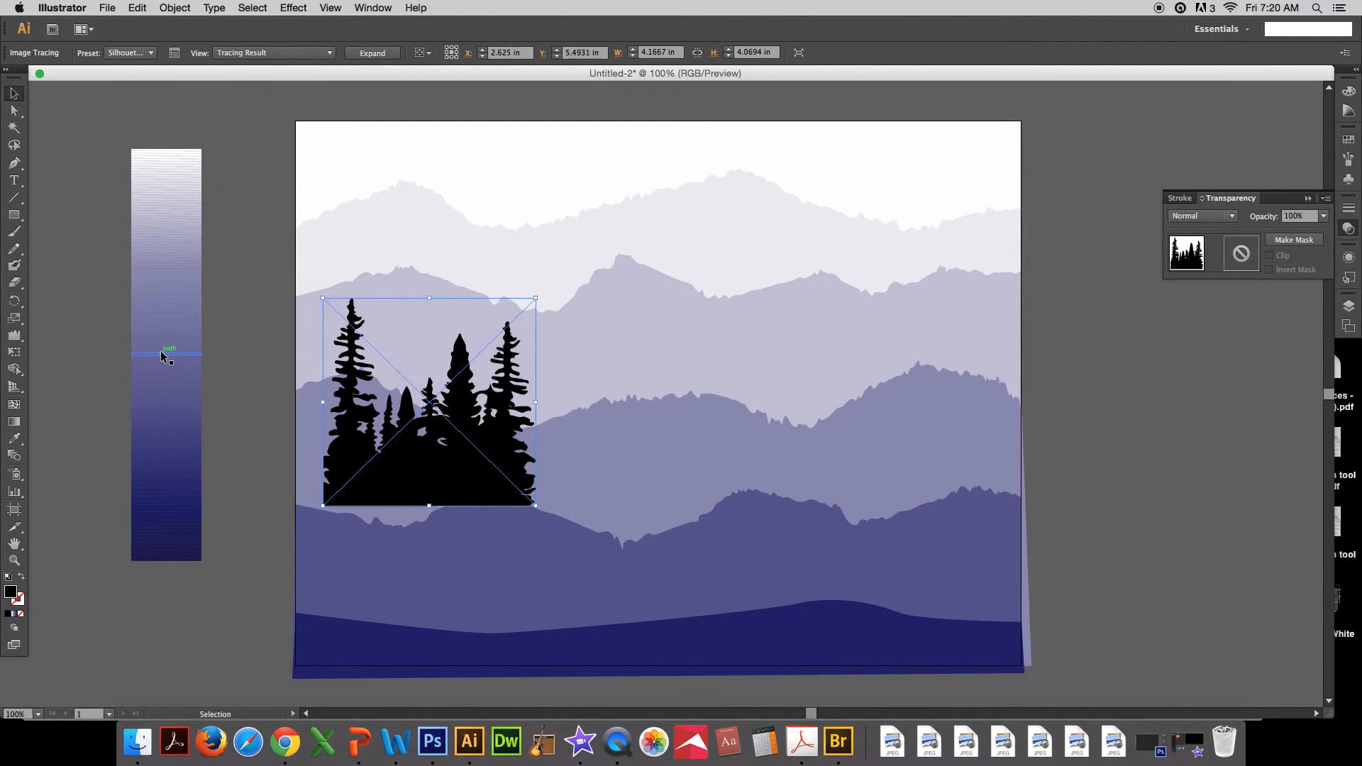
{"action": "left_click_drag", "start_coordinate": [410, 501], "coordinate": [395, 492]}
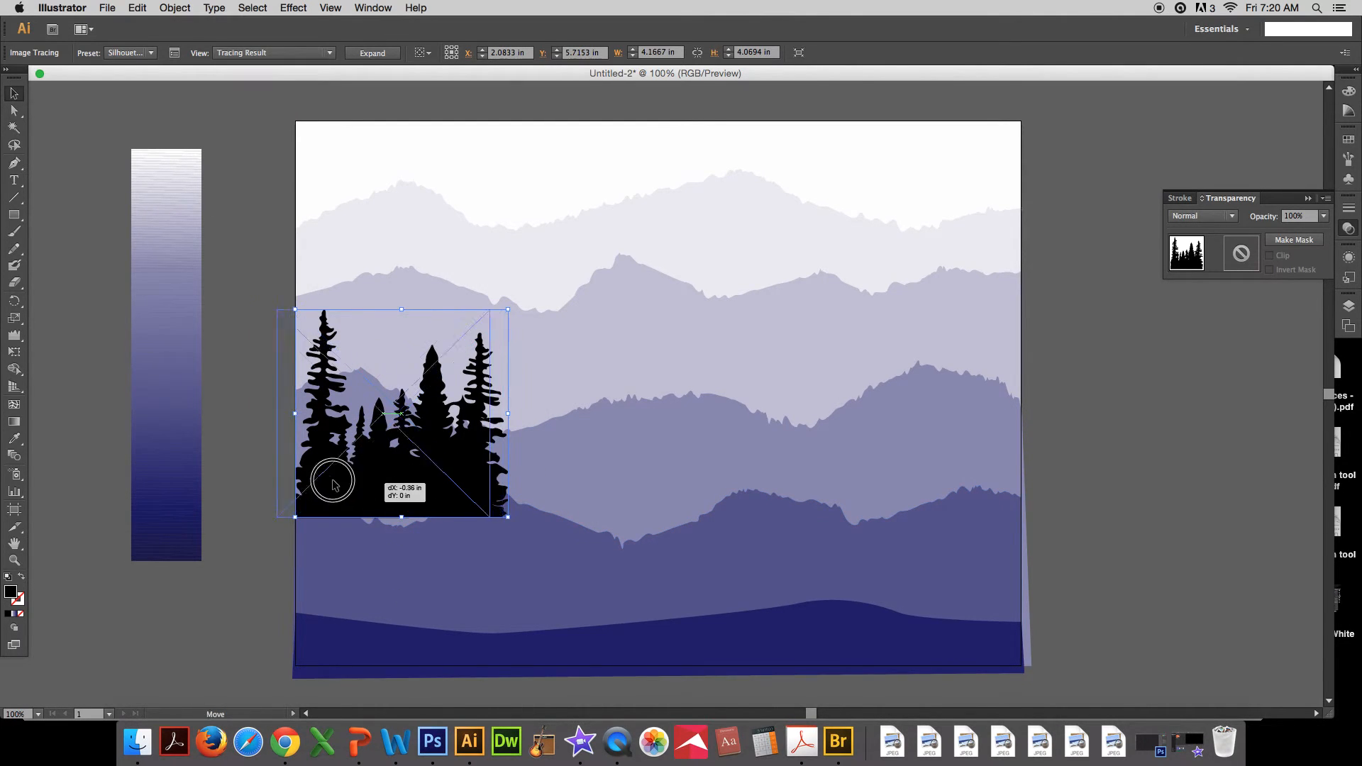
{"action": "left_click_drag", "start_coordinate": [328, 478], "coordinate": [270, 474]}
{"action": "left_click", "coordinate": [175, 8]}
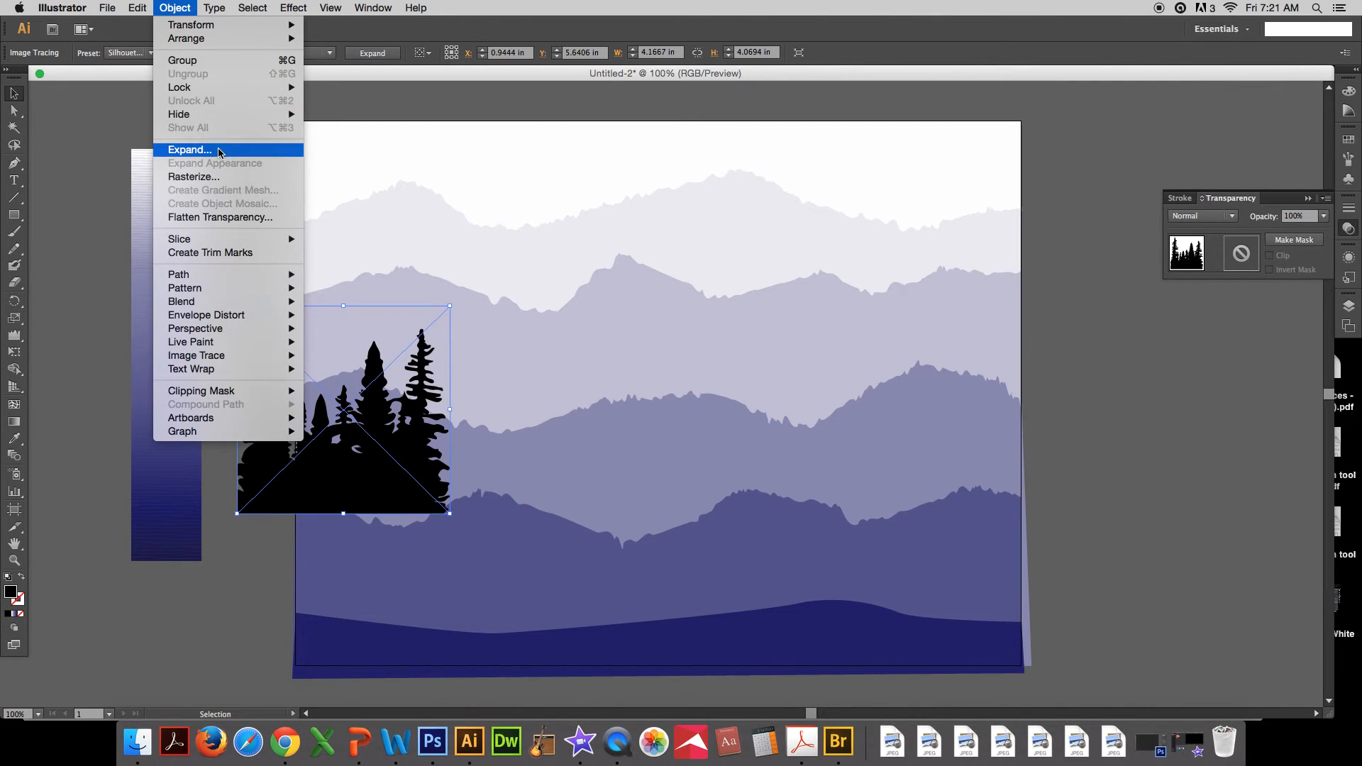
{"action": "left_click", "coordinate": [213, 149]}
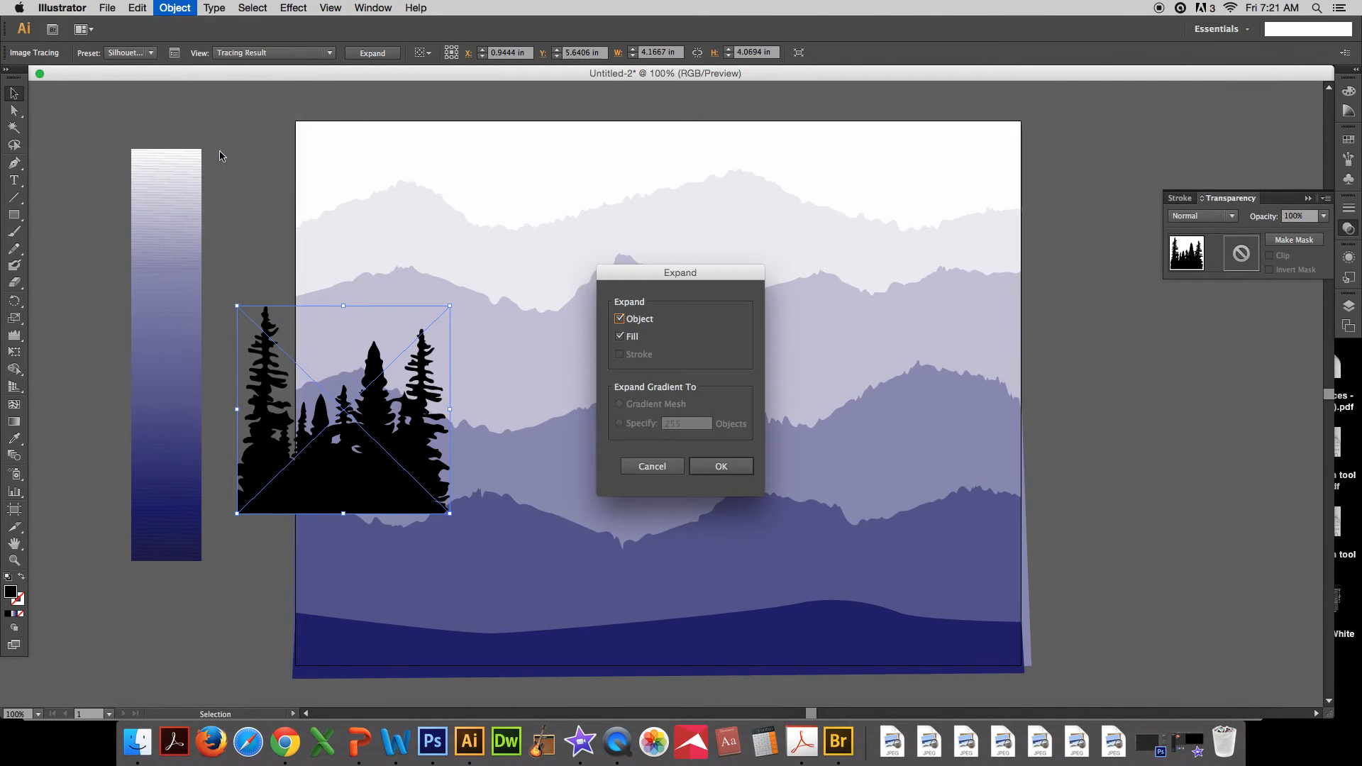
{"action": "left_click", "coordinate": [735, 471]}
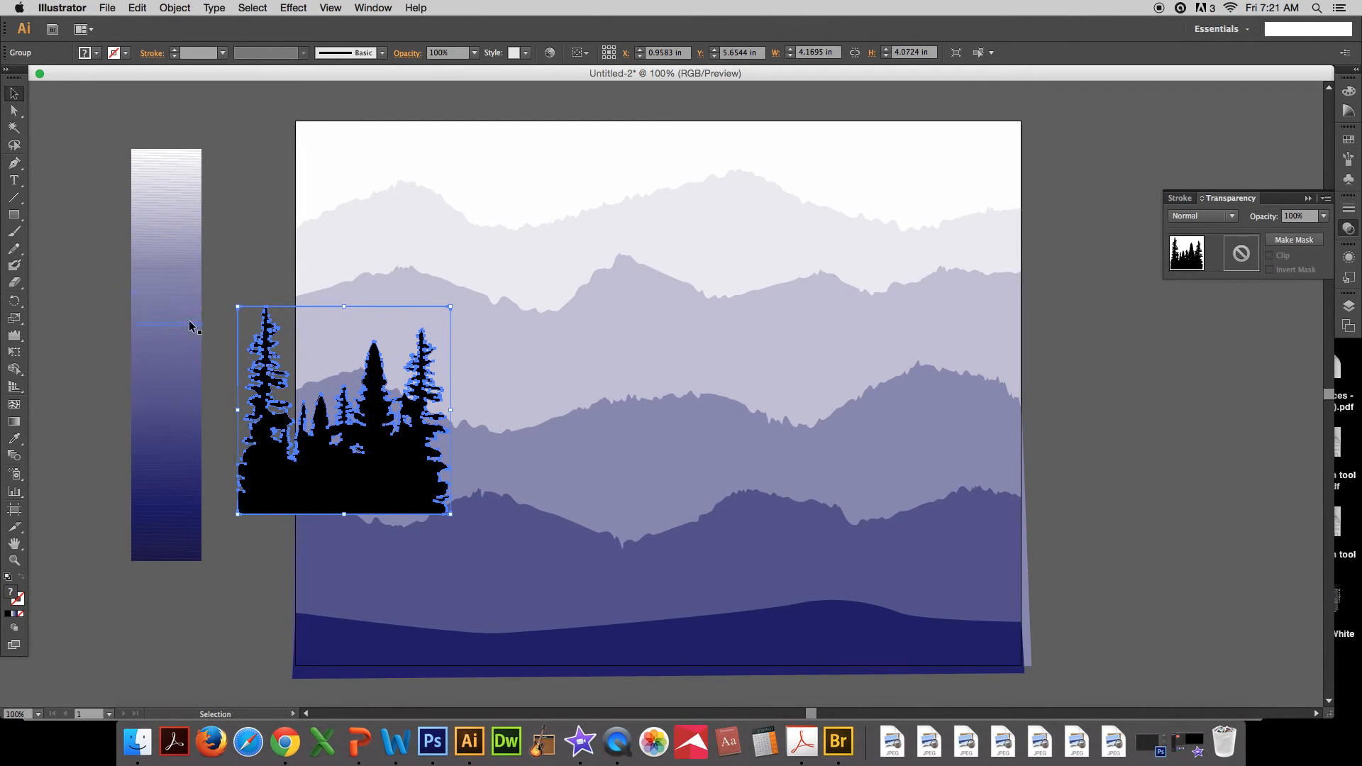
{"action": "left_click", "coordinate": [107, 100]}
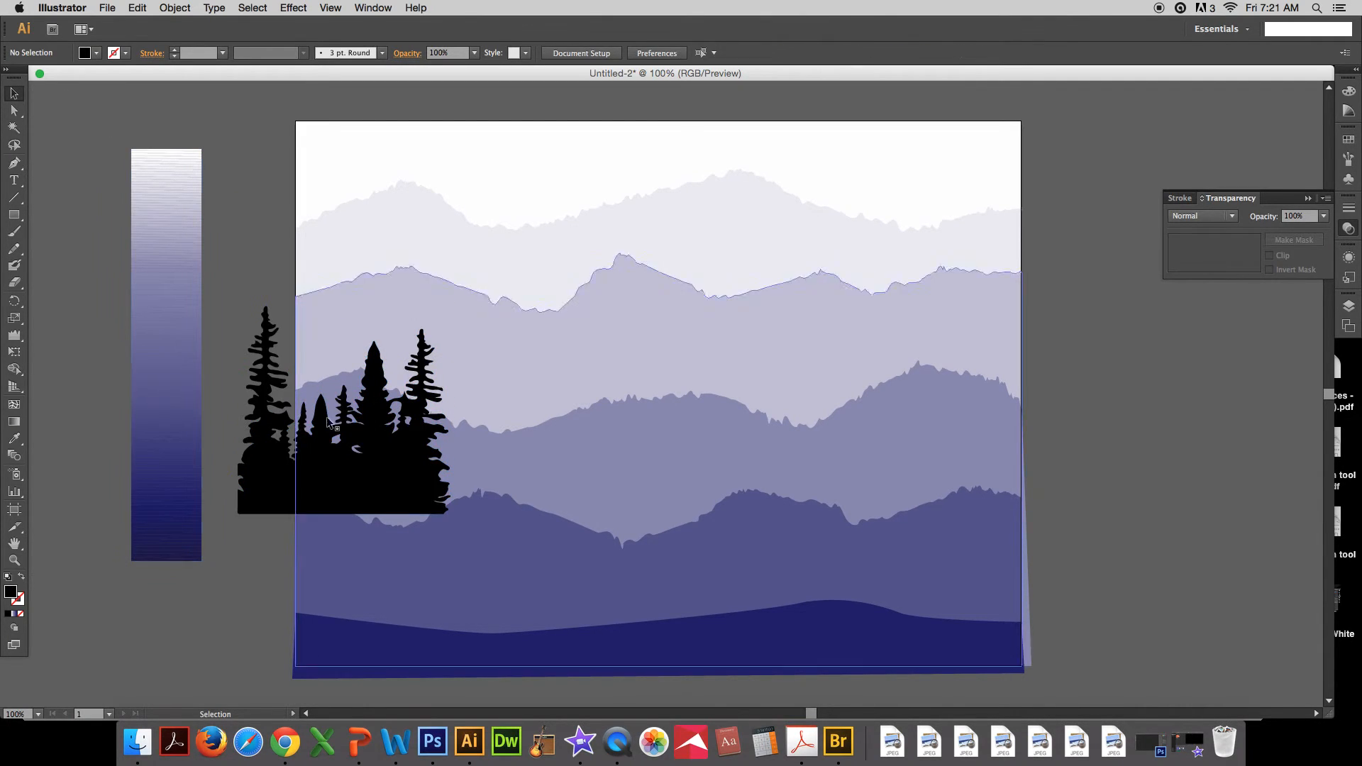
Try to recolor the expanded tree group with the strip's darkest navy using the Eyedropper, and undo the fill.
{"action": "left_click", "coordinate": [368, 487]}
{"action": "left_click", "coordinate": [14, 438]}
{"action": "left_click", "coordinate": [135, 541]}
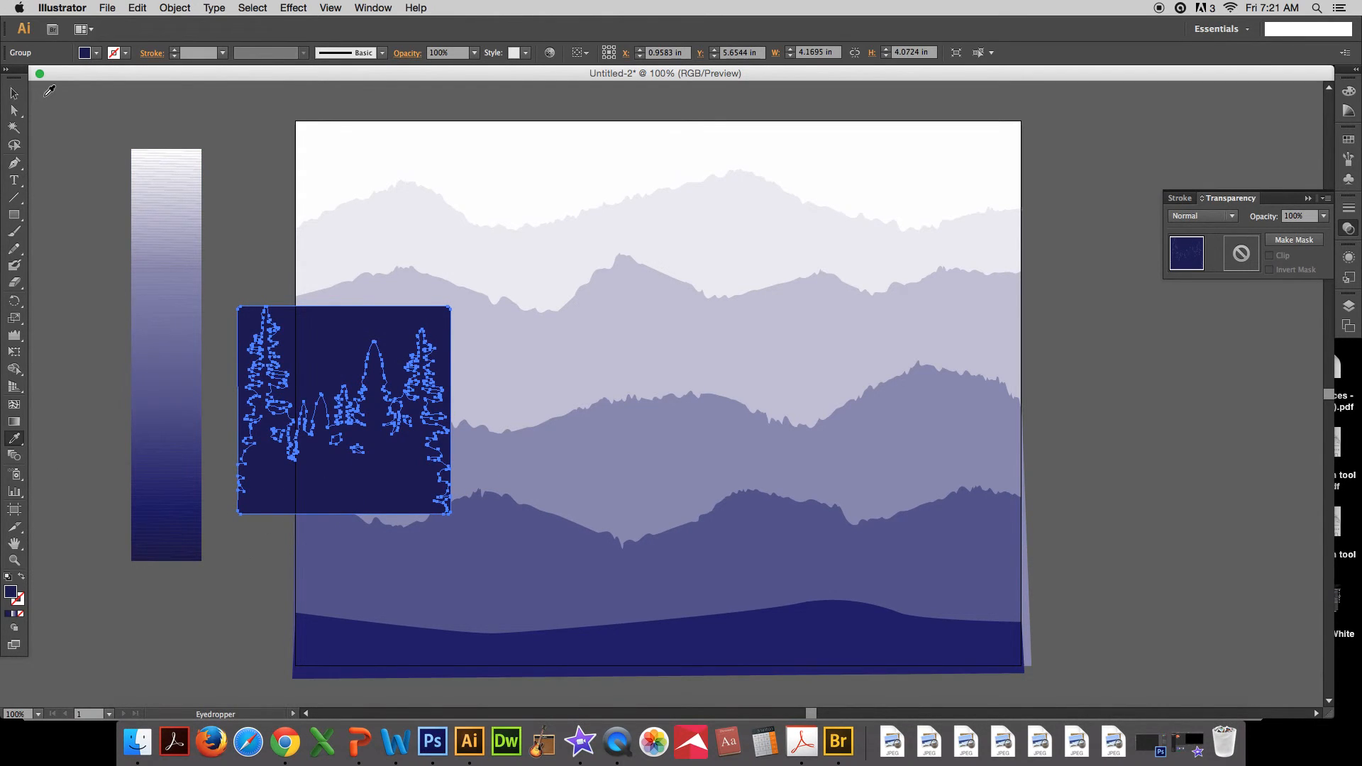
{"action": "key", "text": "cmd+z"}
{"action": "left_click", "coordinate": [17, 94]}
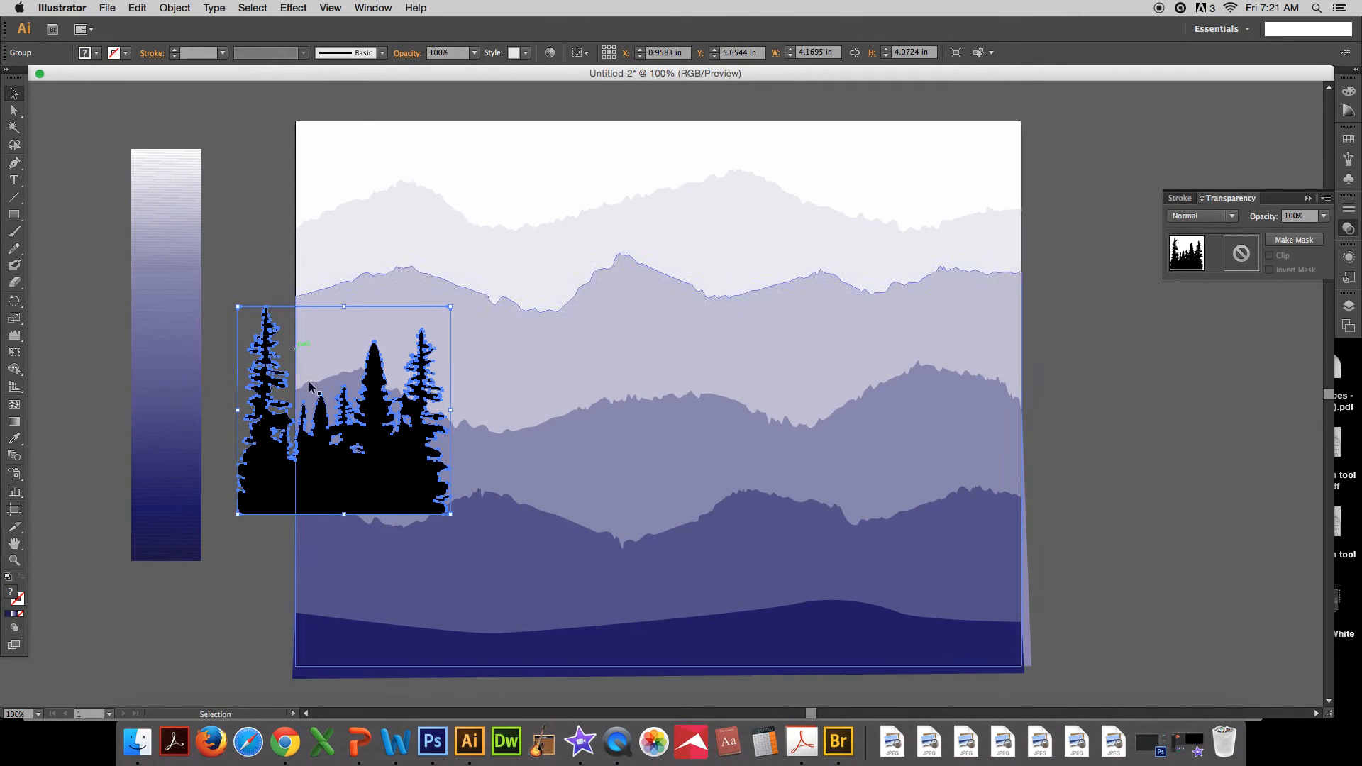
Turn the tree group into a Live Paint group and fill the trees with the strip's darkest navy using the Live Paint Bucket.
{"action": "left_click", "coordinate": [174, 7]}
{"action": "mouse_move", "coordinate": [220, 343]}
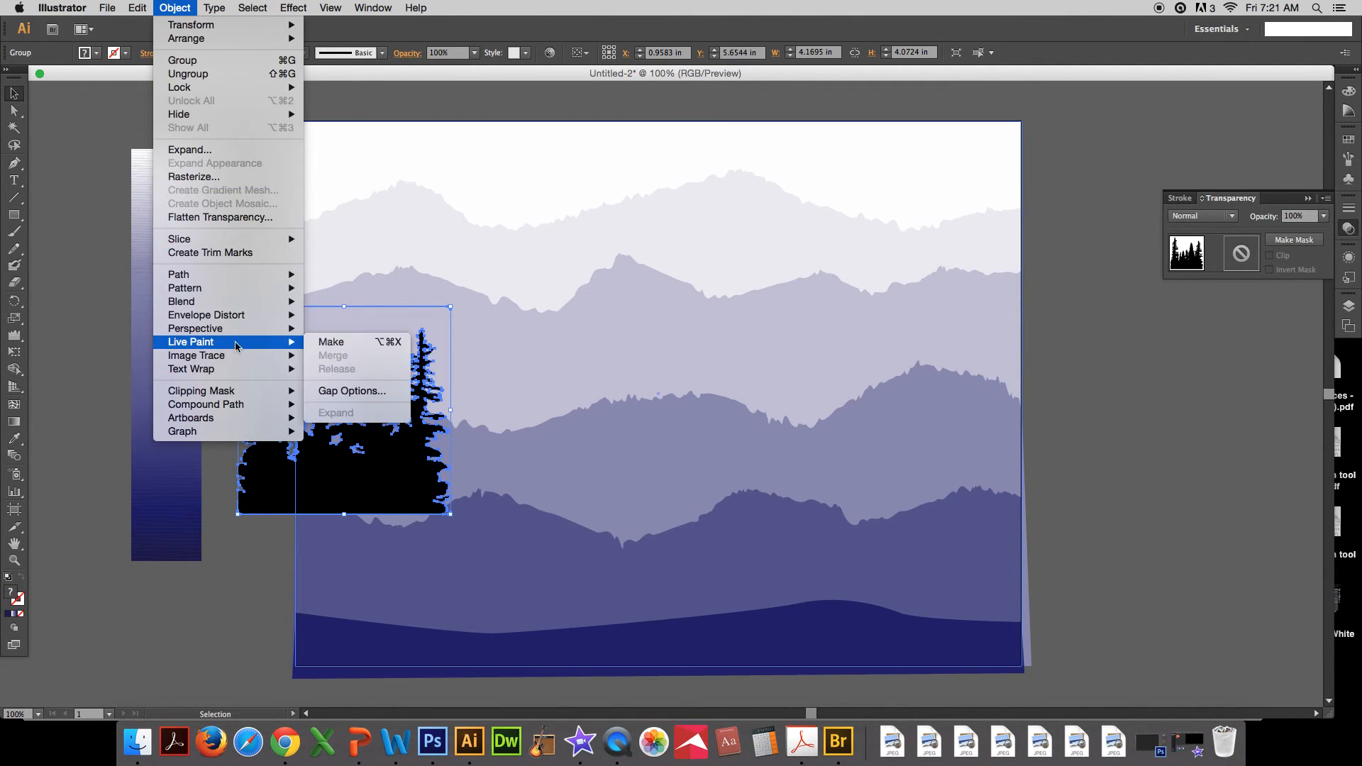
{"action": "left_click", "coordinate": [331, 348]}
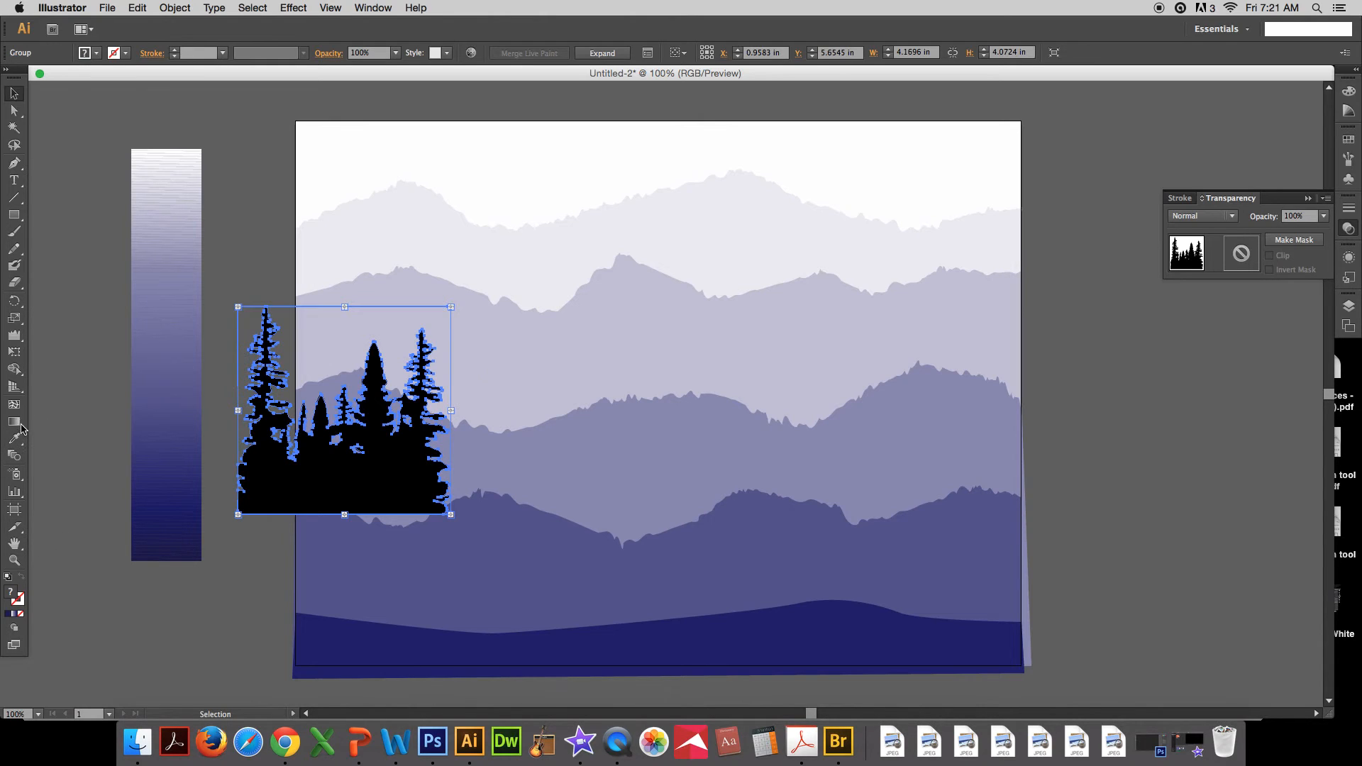
{"action": "left_click", "coordinate": [16, 376]}
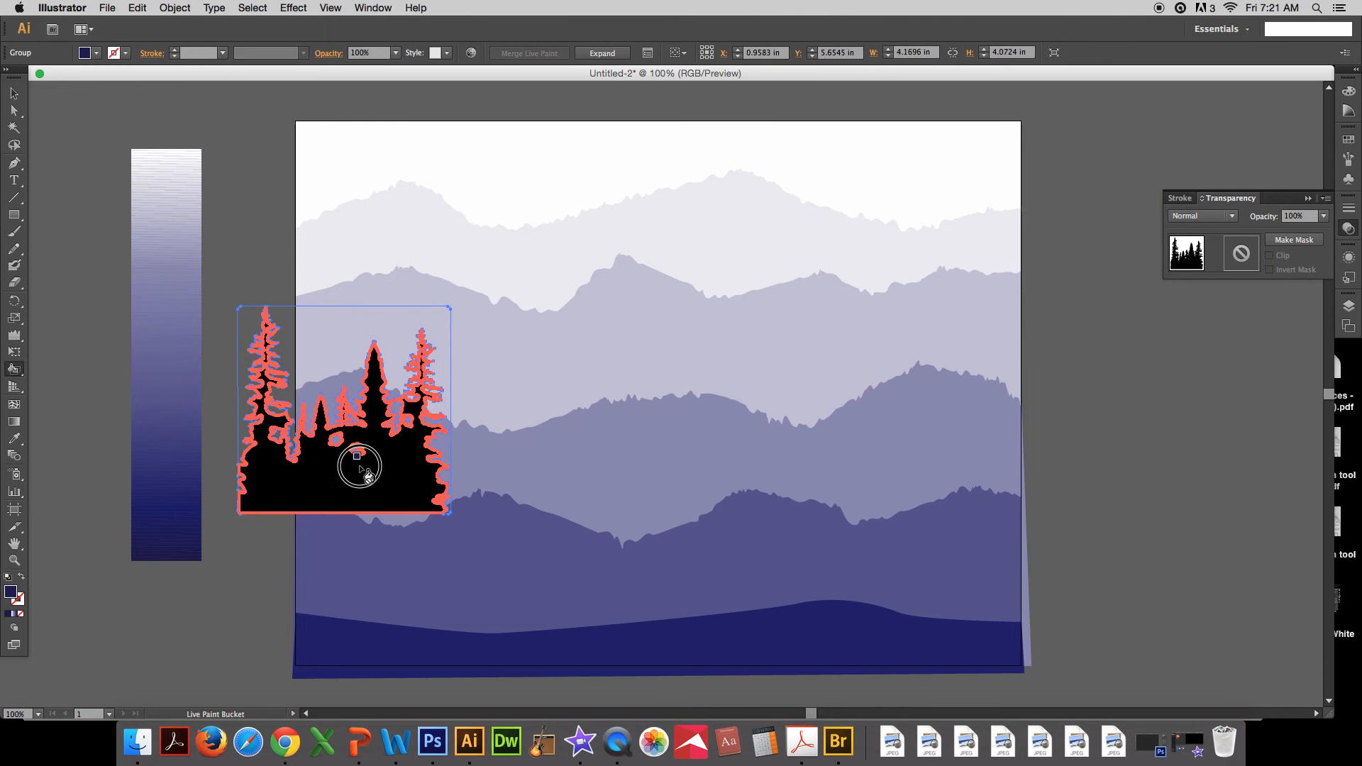
{"action": "left_click", "coordinate": [363, 469]}
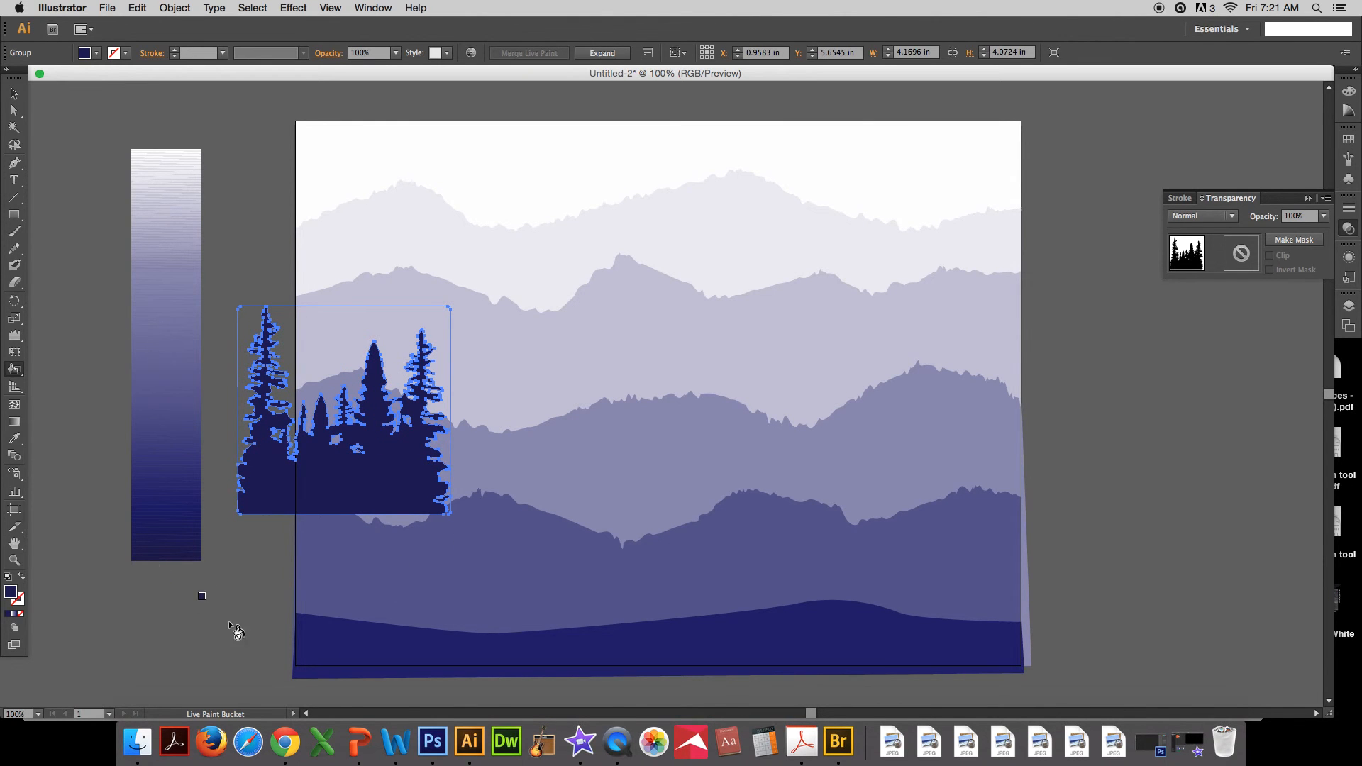
Move the navy trees to the artboard's lower-left corner and duplicate them across its lower edge.
{"action": "left_click", "coordinate": [15, 97]}
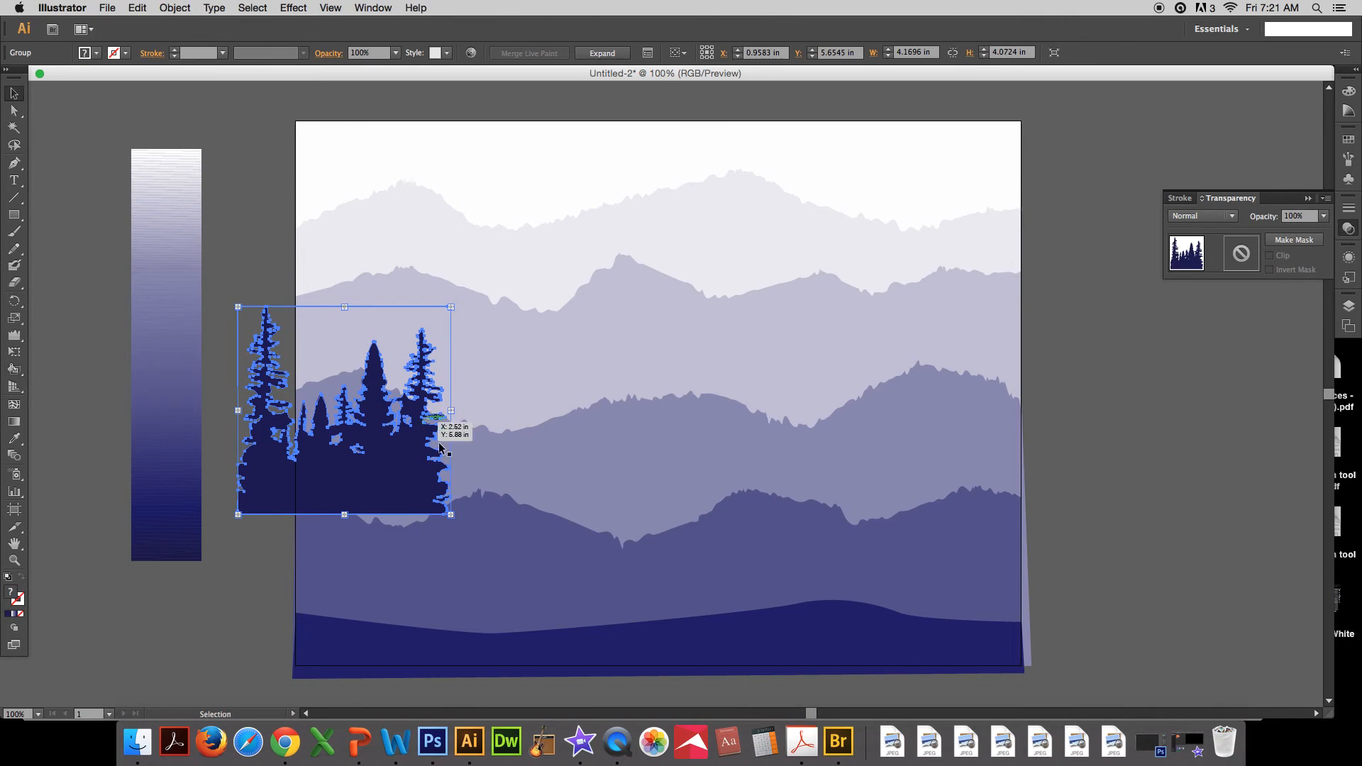
{"action": "left_click_drag", "start_coordinate": [387, 481], "coordinate": [444, 632]}
{"action": "key", "text": "super+shift+a"}
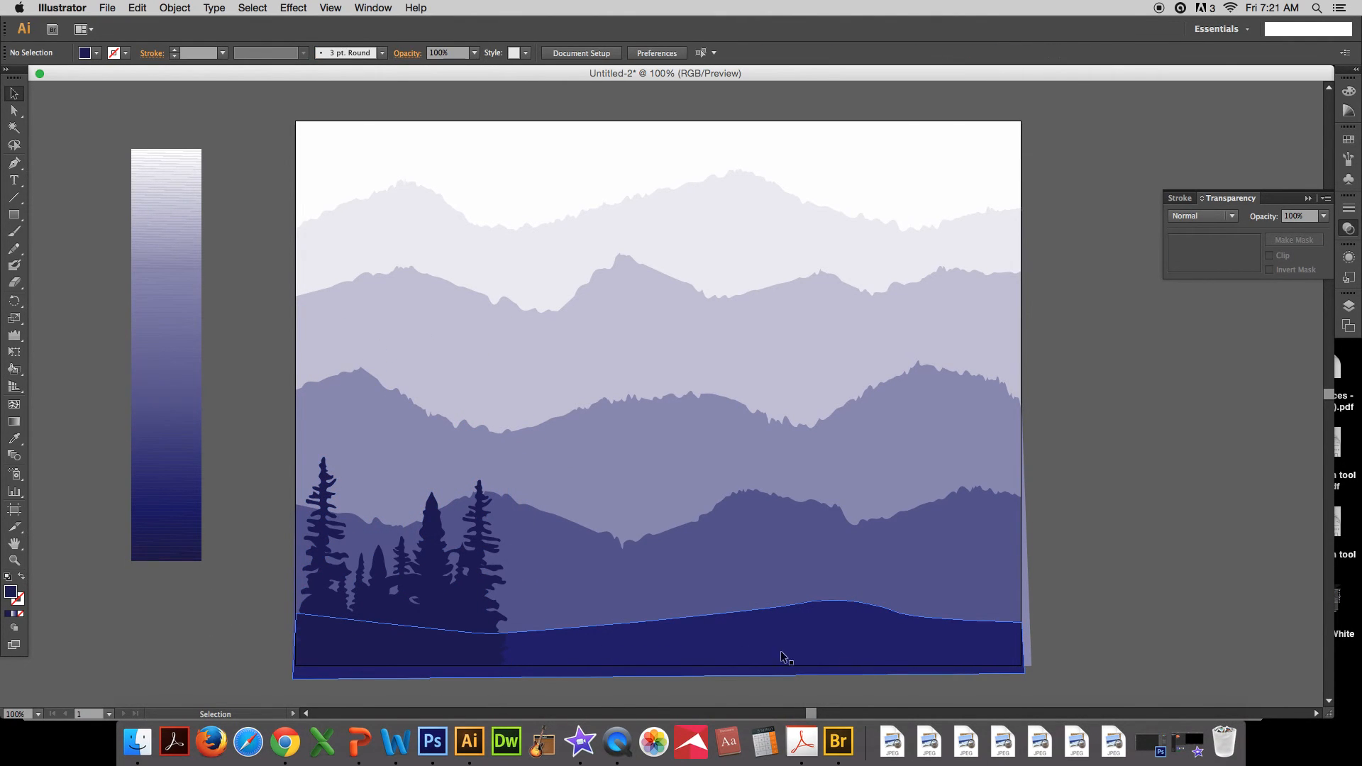
{"action": "left_click", "coordinate": [372, 628]}
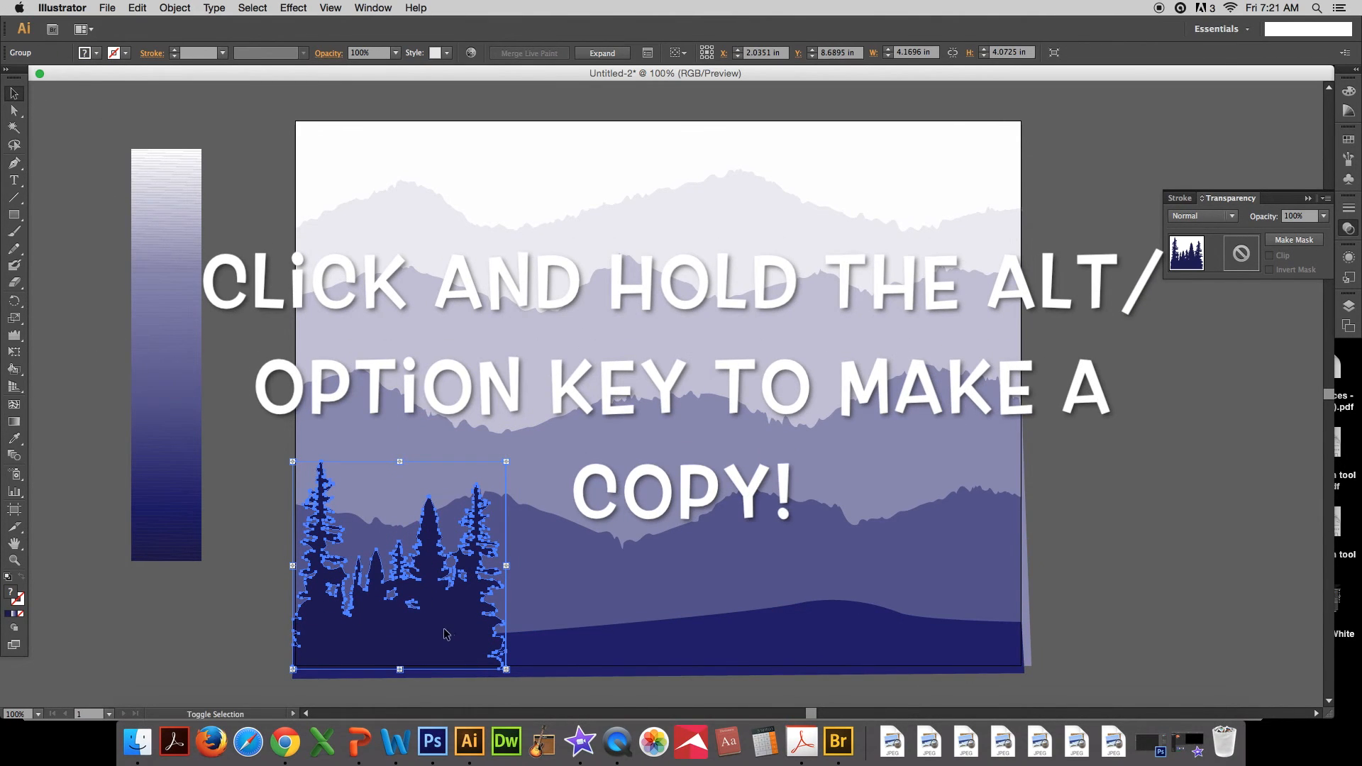
{"action": "left_click_drag", "start_coordinate": [441, 629], "coordinate": [745, 638]}
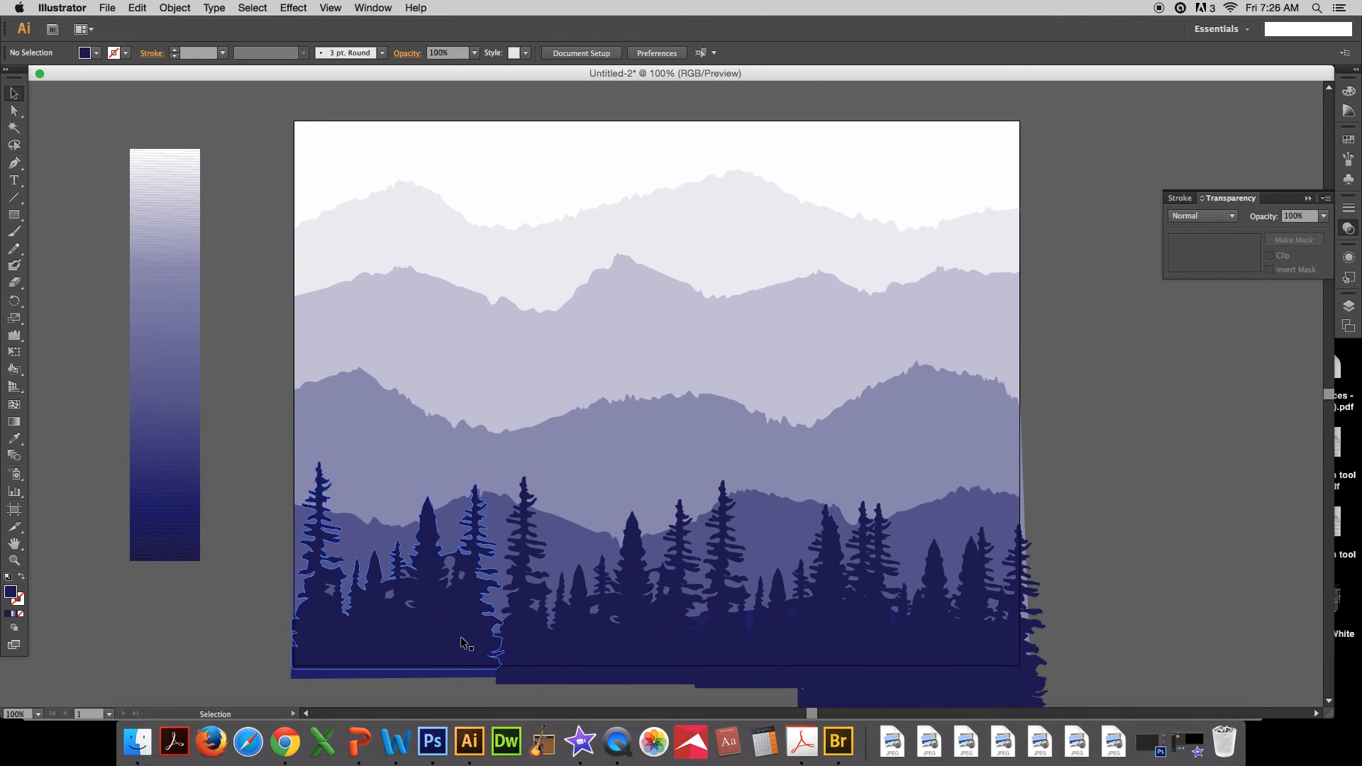
Scale down the second tree group from the left and shift the third group left to close the gap.
{"action": "left_click", "coordinate": [613, 651]}
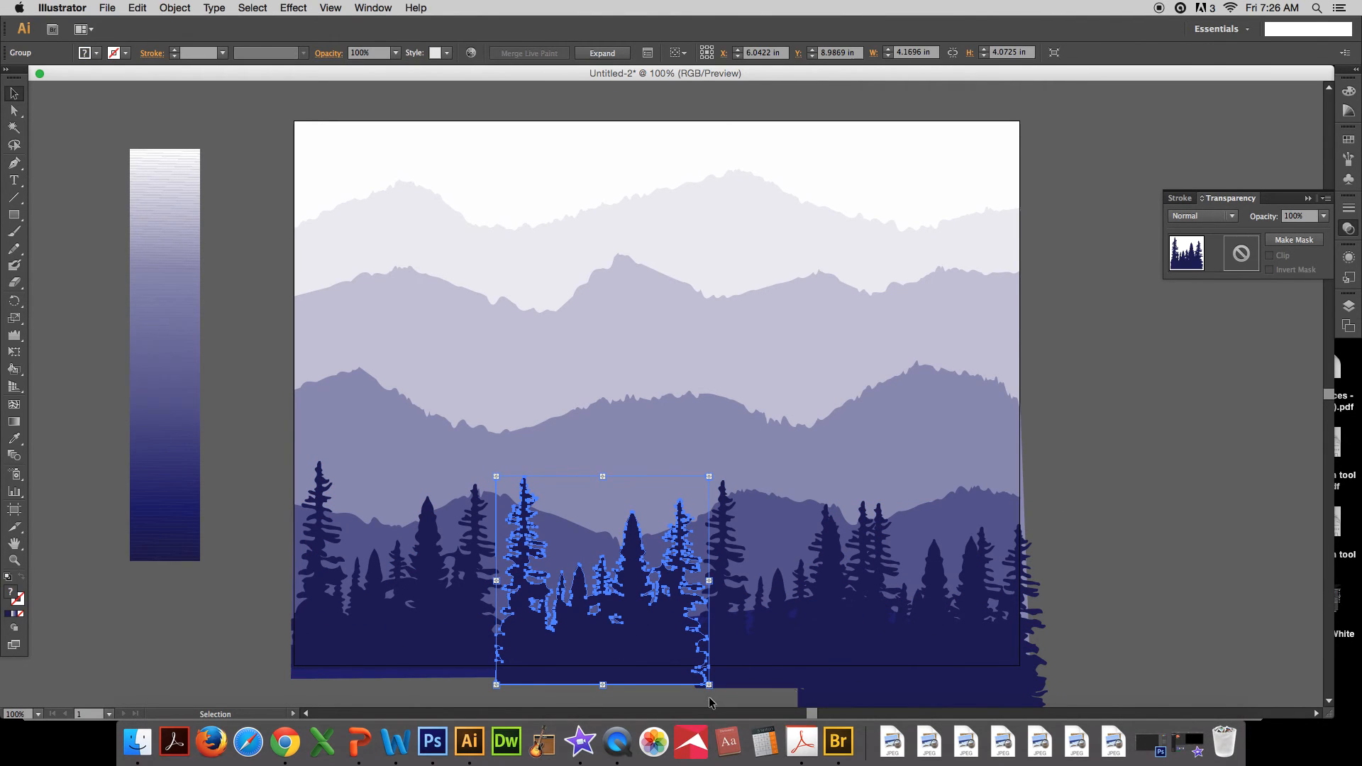
{"action": "left_click_drag", "start_coordinate": [708, 684], "coordinate": [579, 658]}
{"action": "left_click_drag", "start_coordinate": [784, 660], "coordinate": [737, 651]}
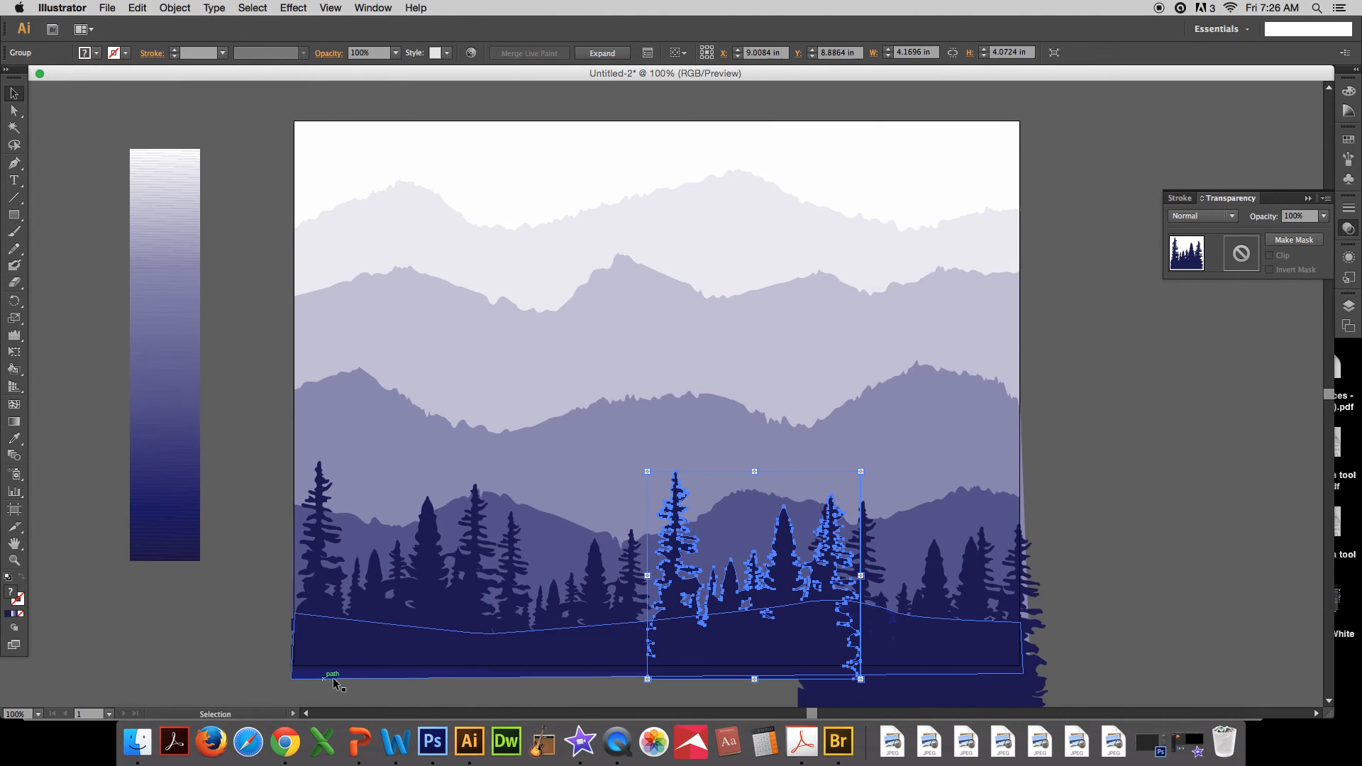
Recolor the foreground hill to the same darkest navy as the trees with the Eyedropper and deselect it.
{"action": "left_click", "coordinate": [305, 661]}
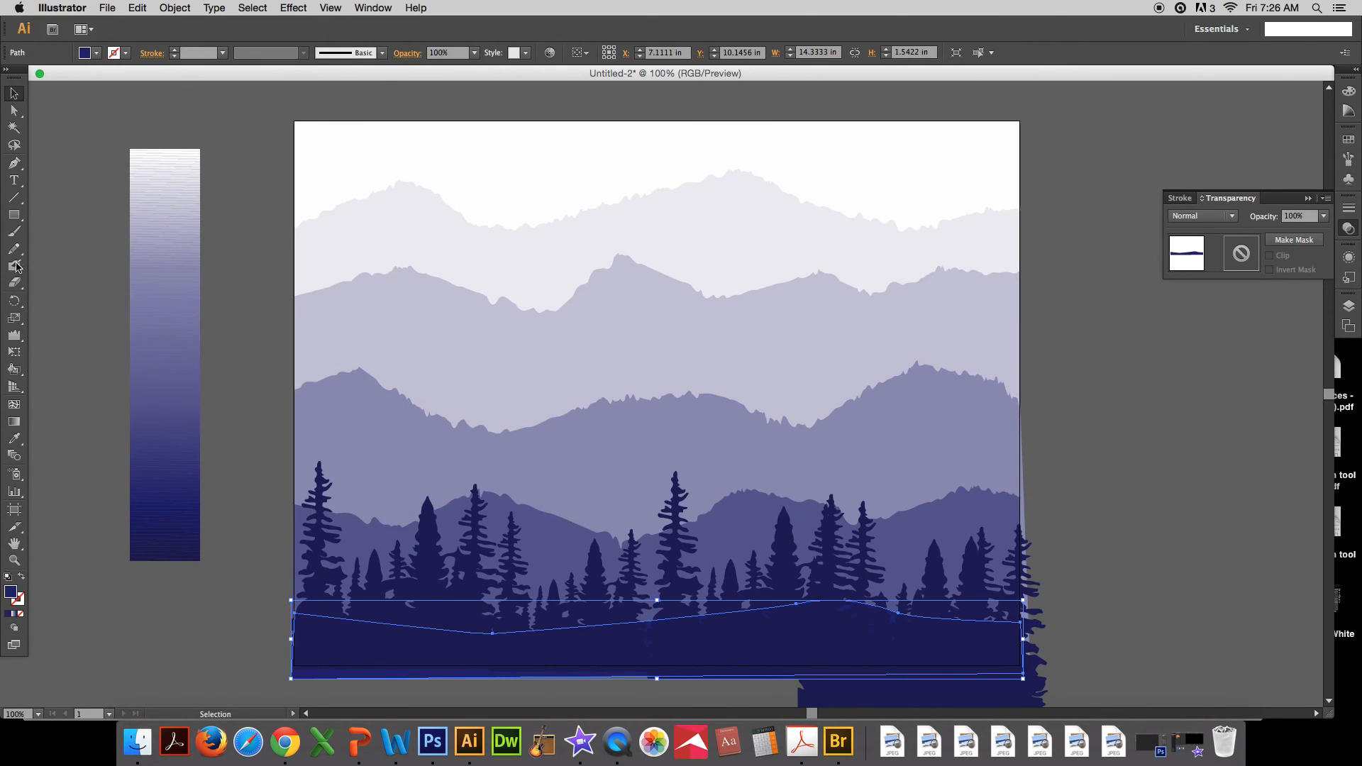
{"action": "left_click", "coordinate": [13, 440]}
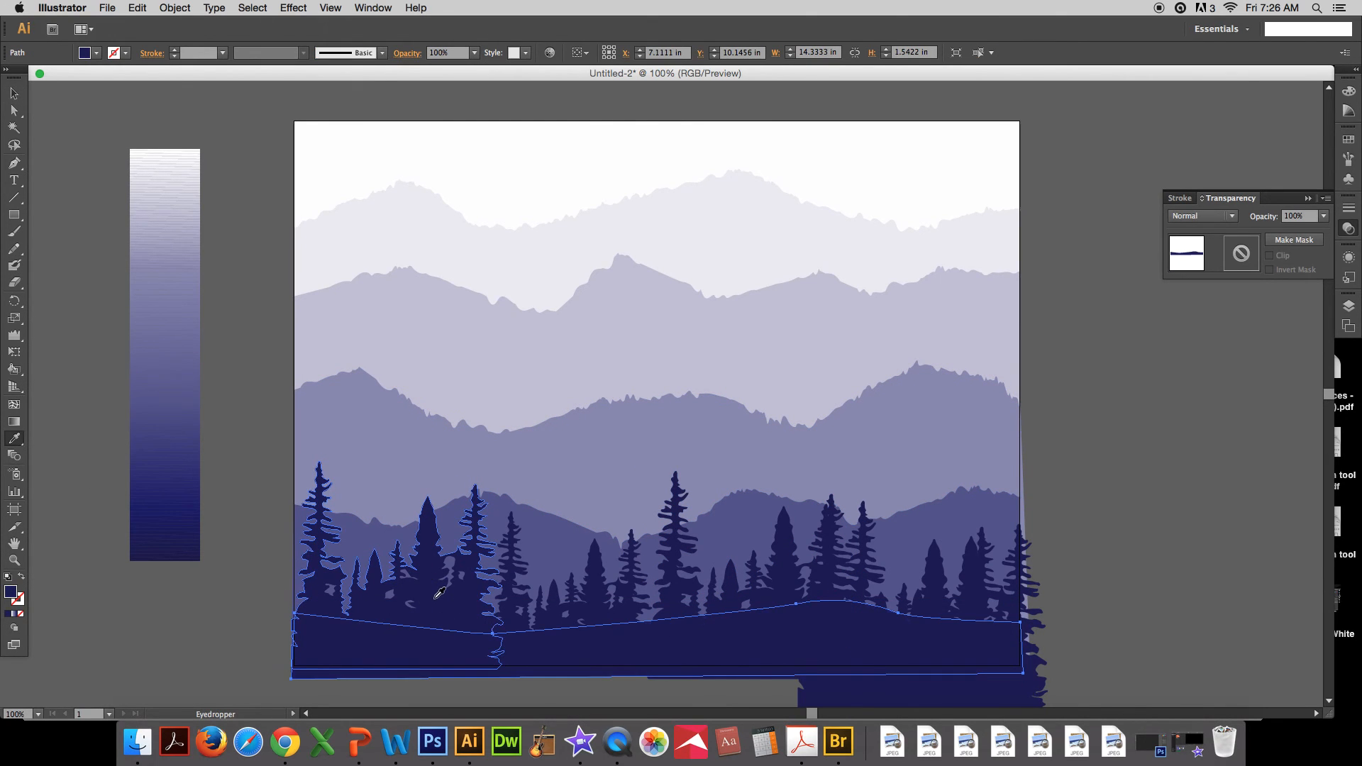
{"action": "left_click", "coordinate": [13, 93]}
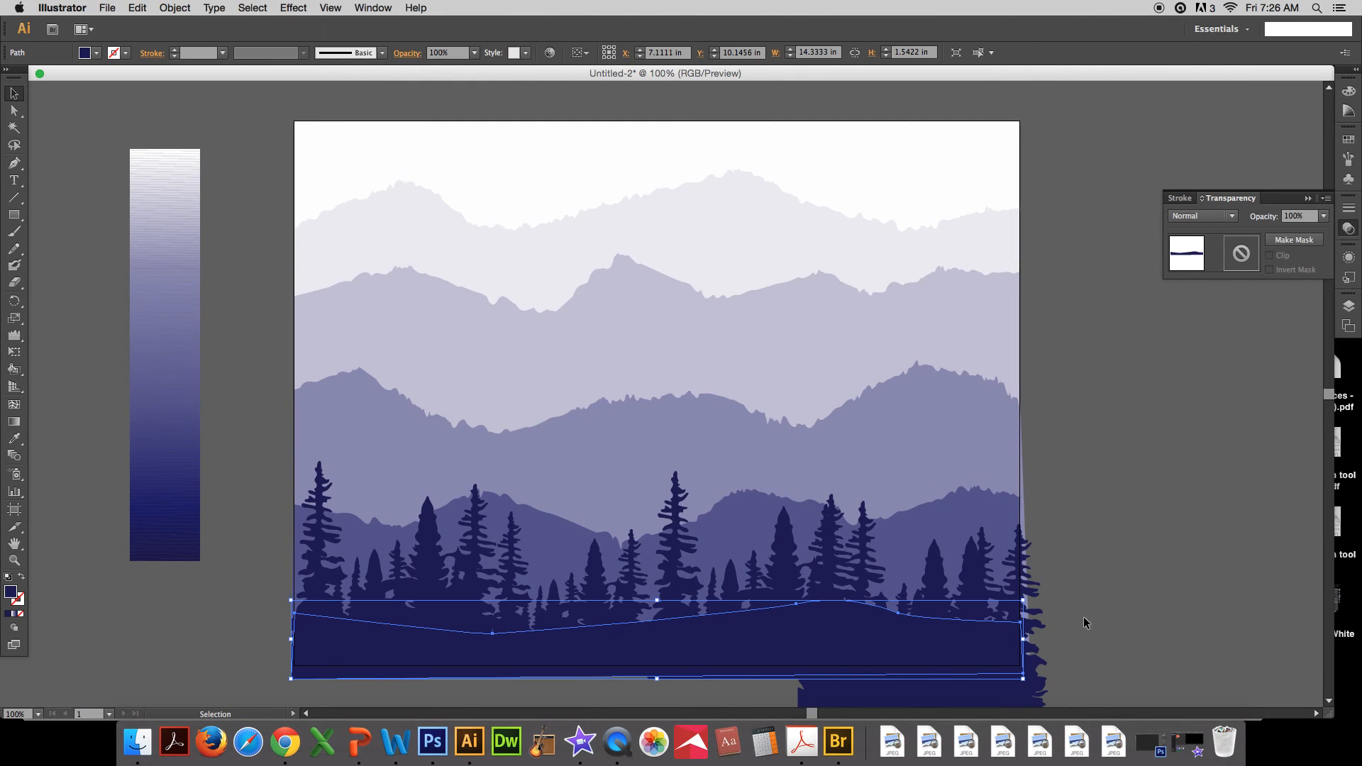
{"action": "left_click", "coordinate": [1211, 608]}
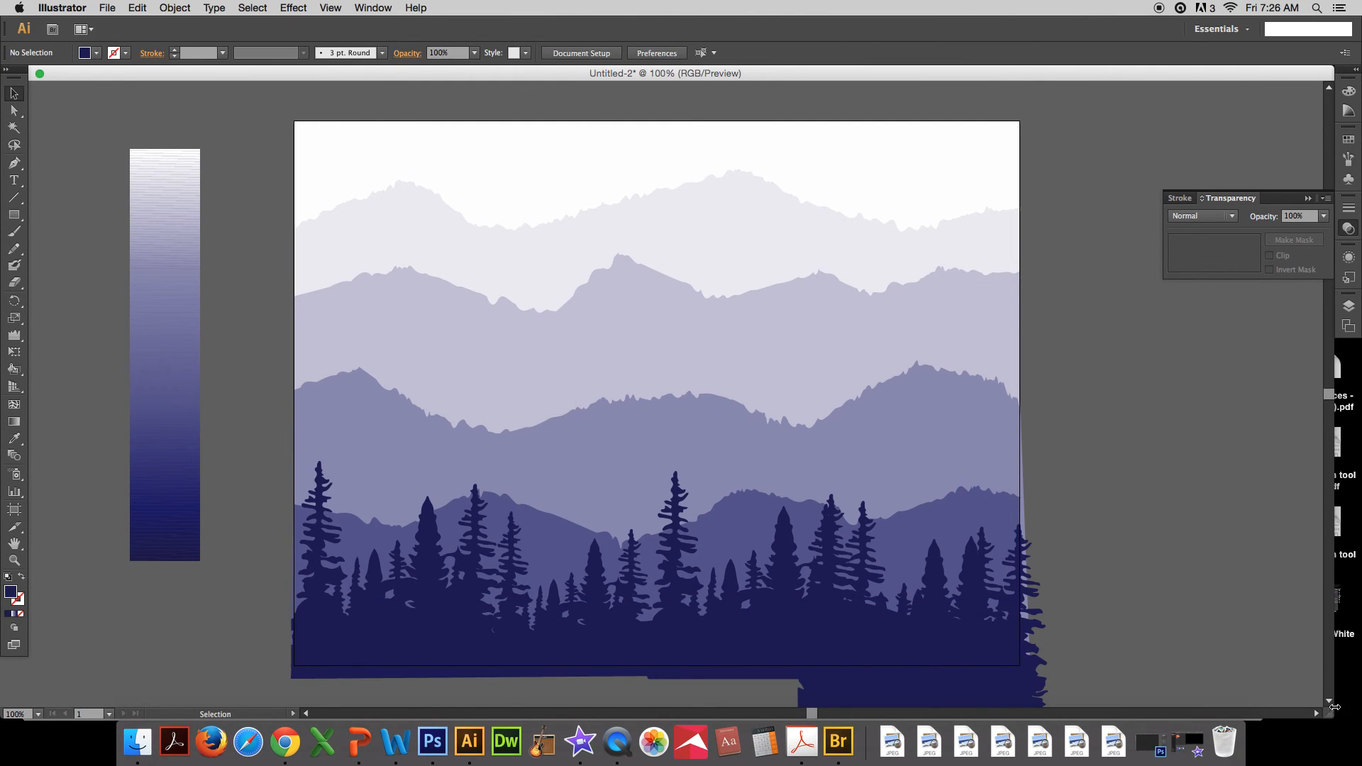
{"action": "scroll", "coordinate": [1210, 639], "scroll_direction": "up", "scroll_amount": 1}
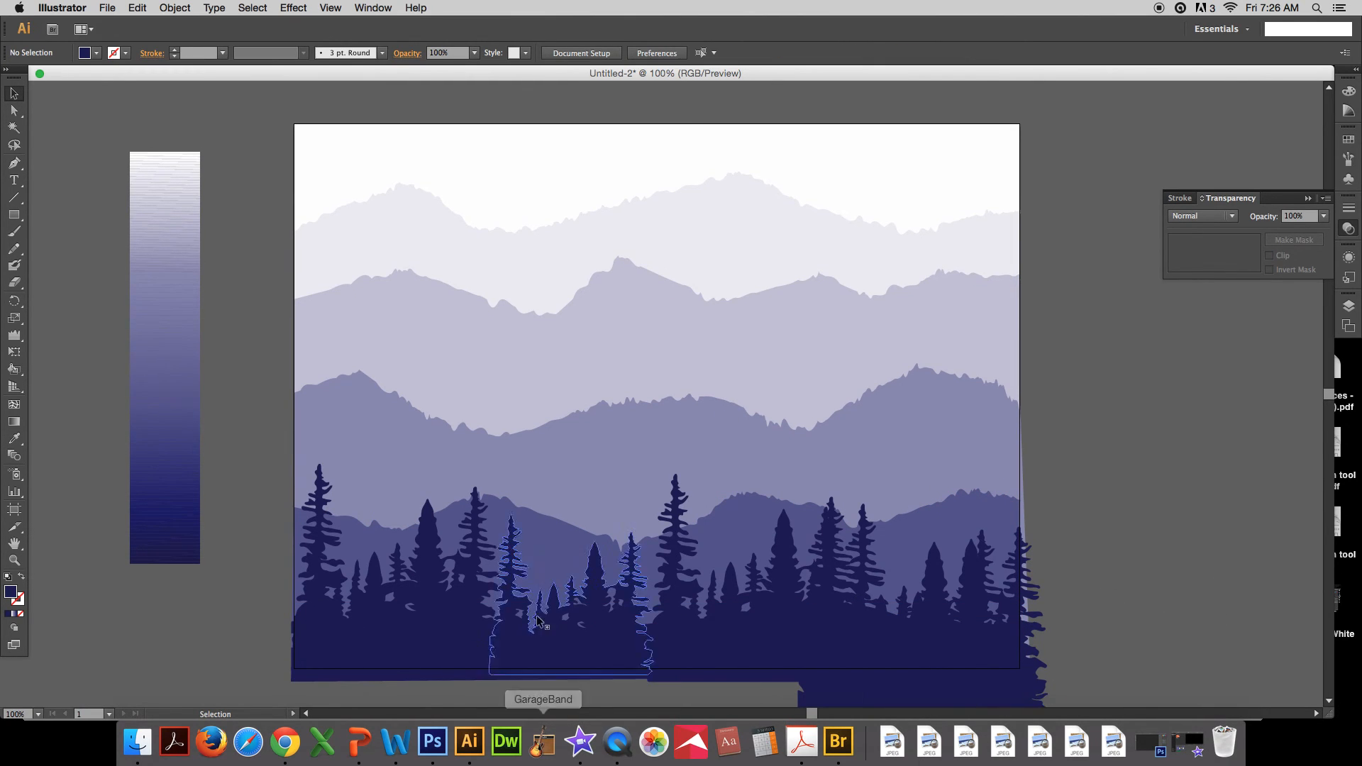